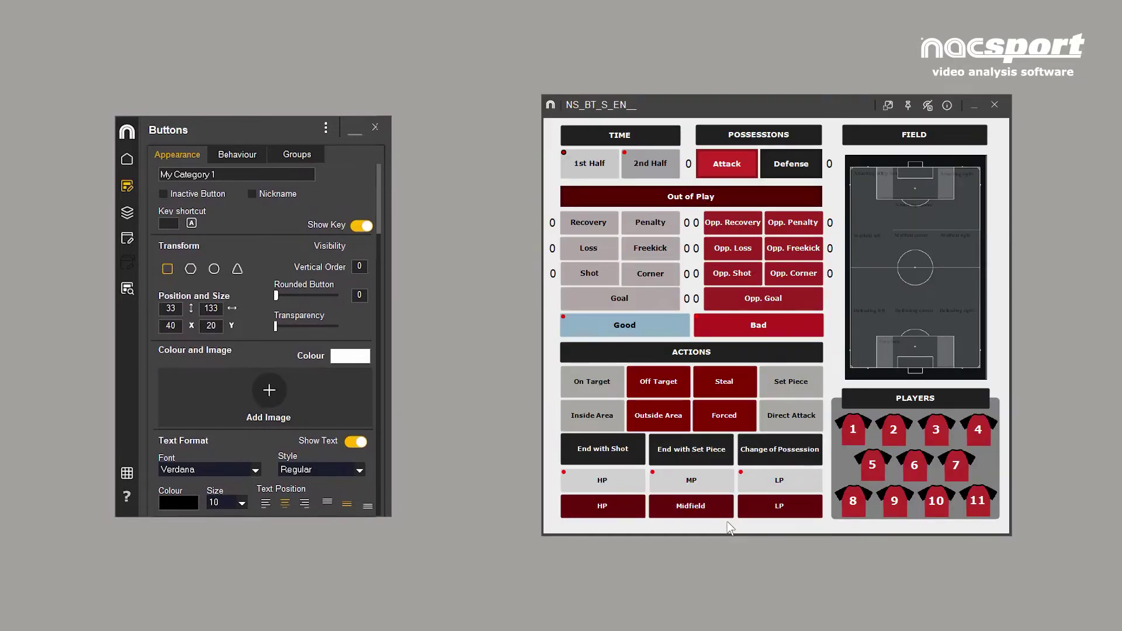
Step: Review the button's Behaviour and Descriptors options, then close the editor back to the Scout home screen
click(260, 153)
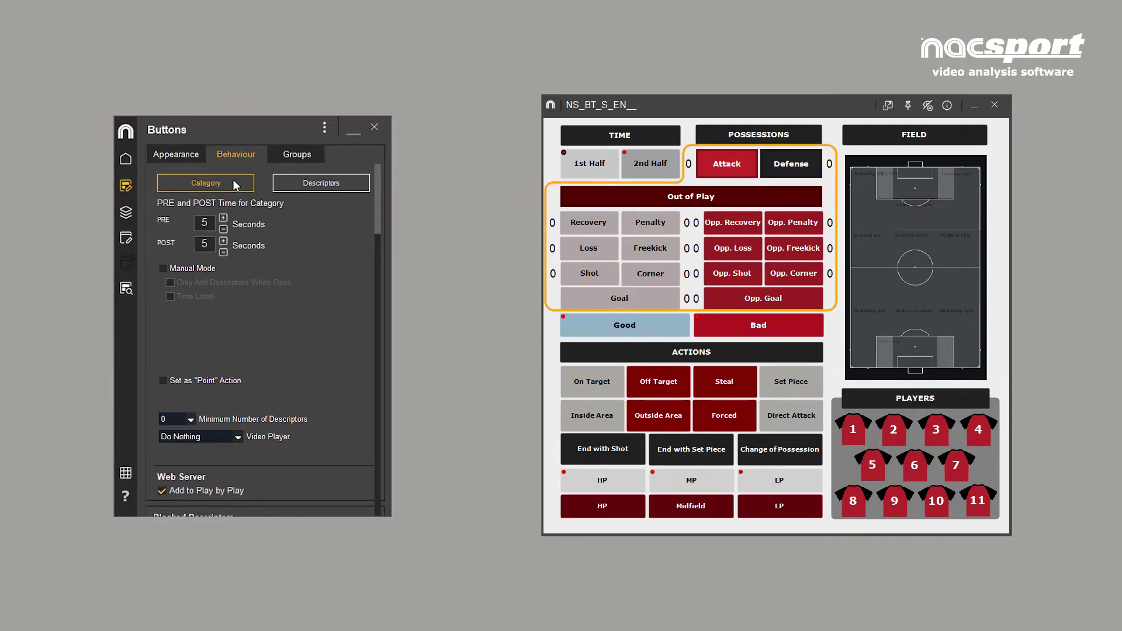
click(286, 183)
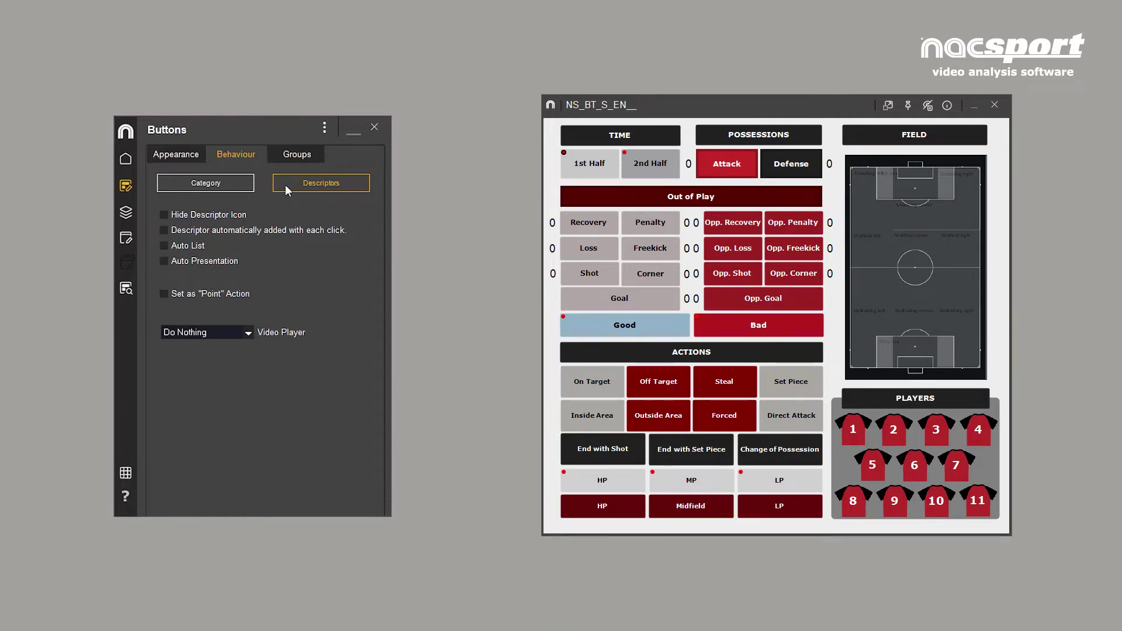
click(375, 127)
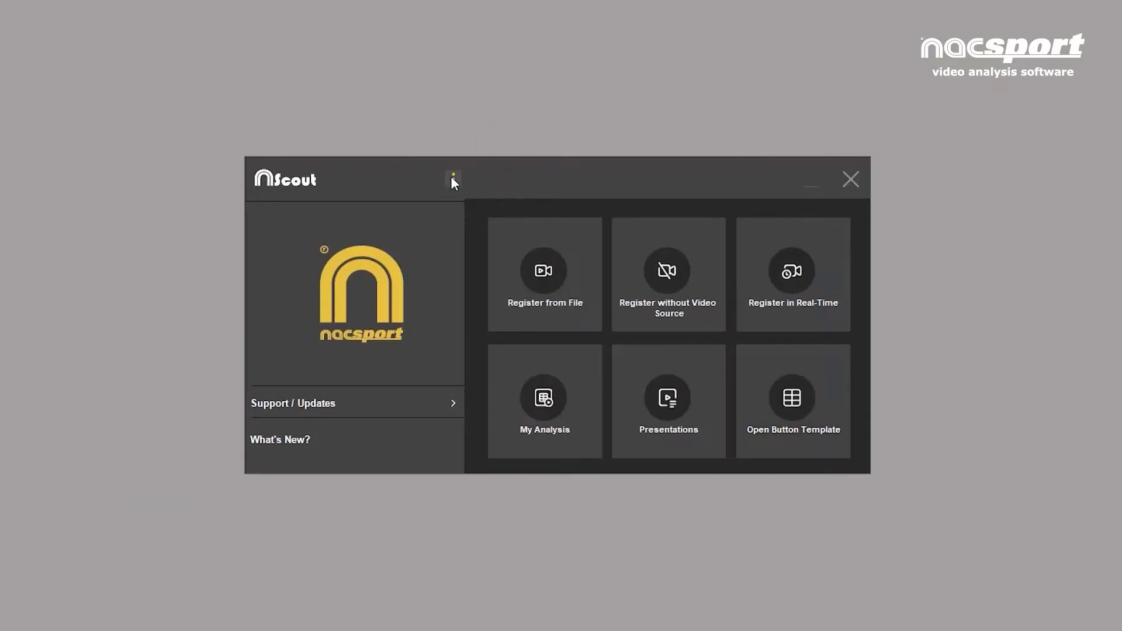
Step: In Main Menu settings, swap the Presentations home shortcut for New Button Template and launch it
click(453, 177)
click(475, 249)
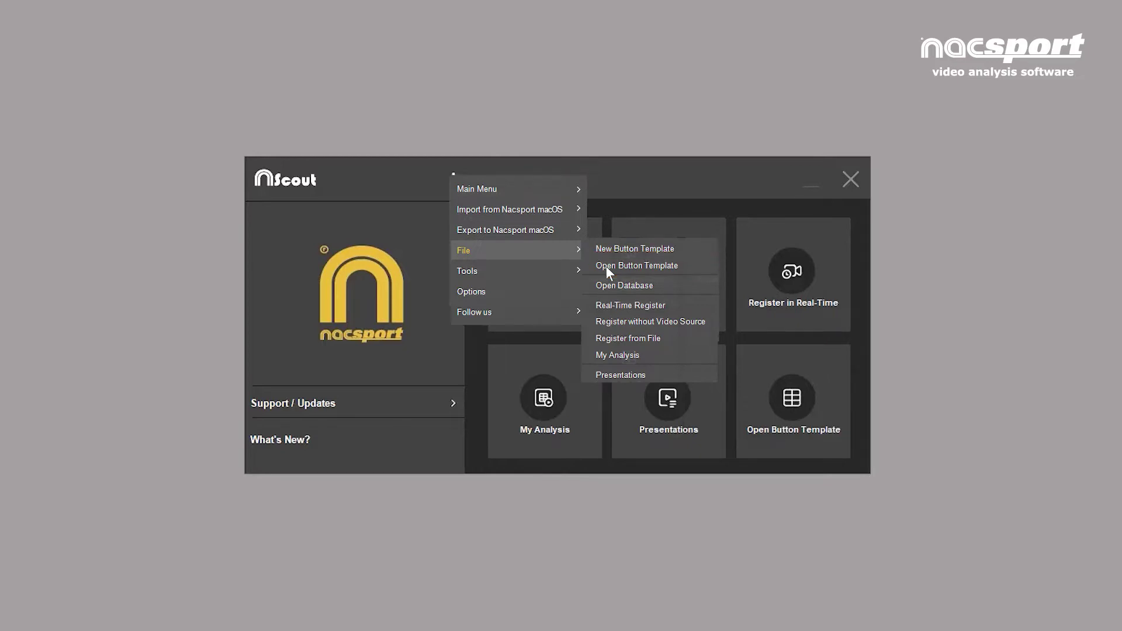
mouse_move(492, 192)
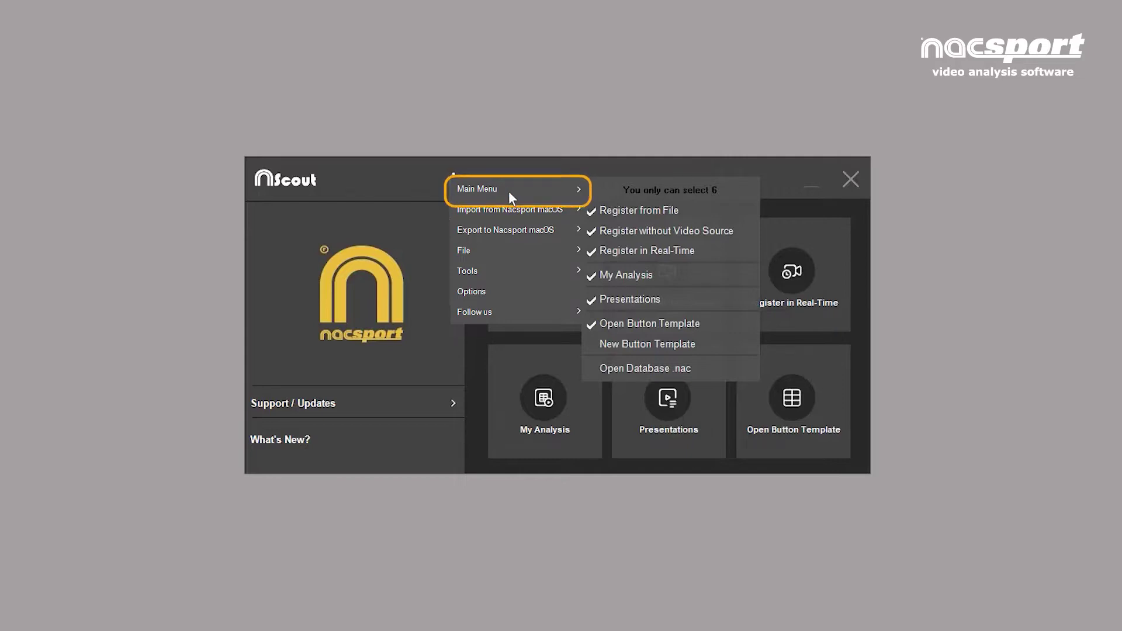
click(628, 299)
click(630, 343)
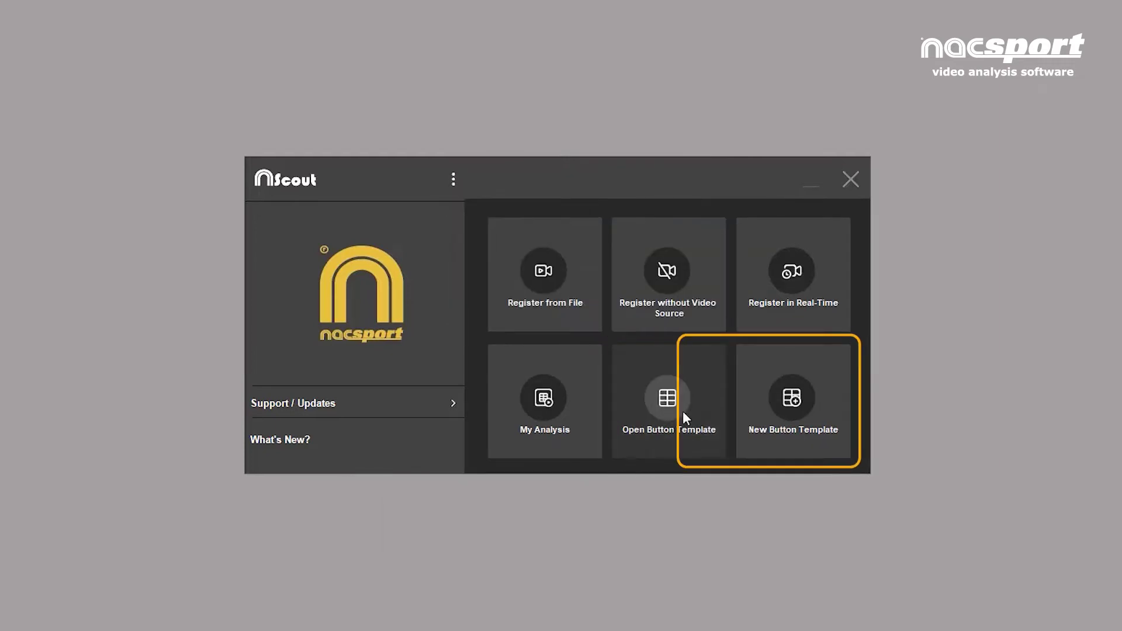
click(793, 397)
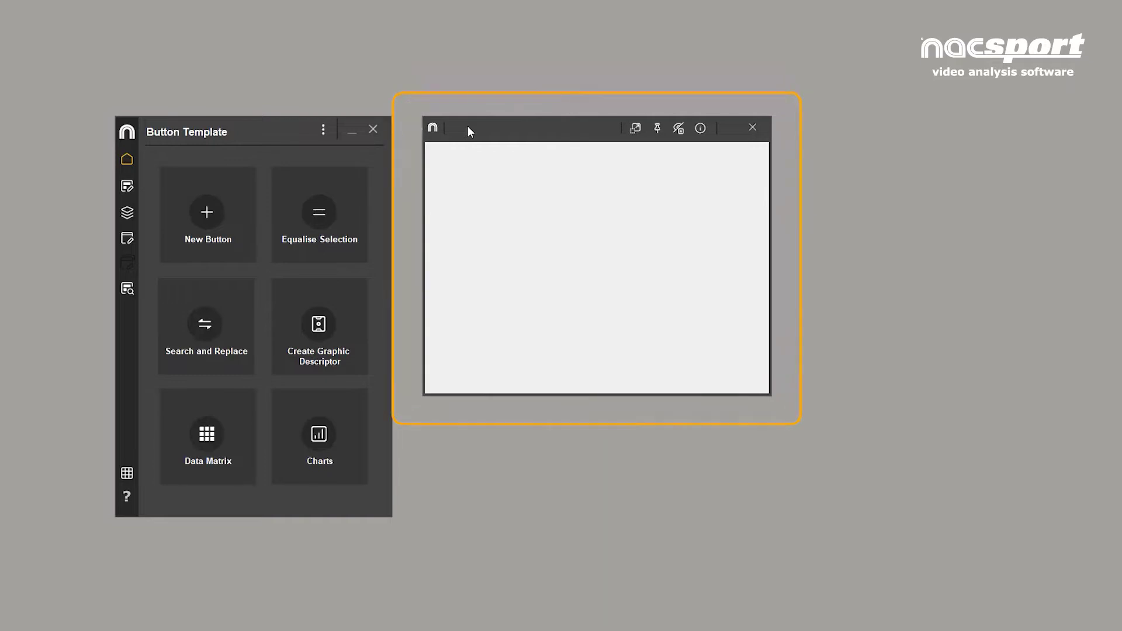
Step: Move the empty template window up and right, enlarging it from its bottom-right corner
drag(467, 125, 472, 85)
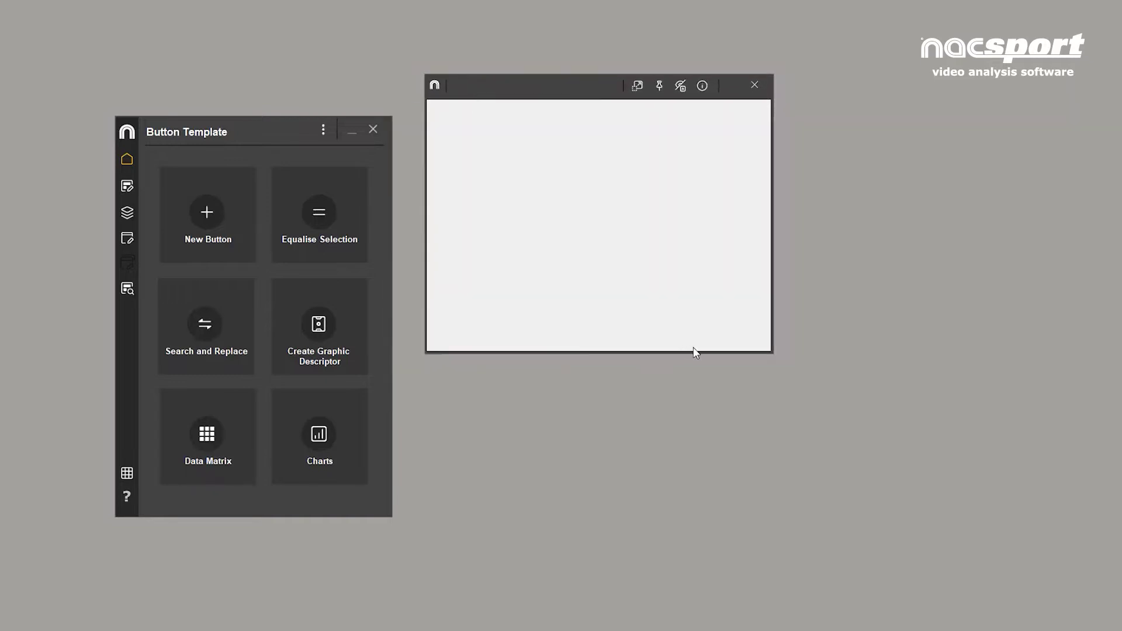
drag(772, 353, 925, 537)
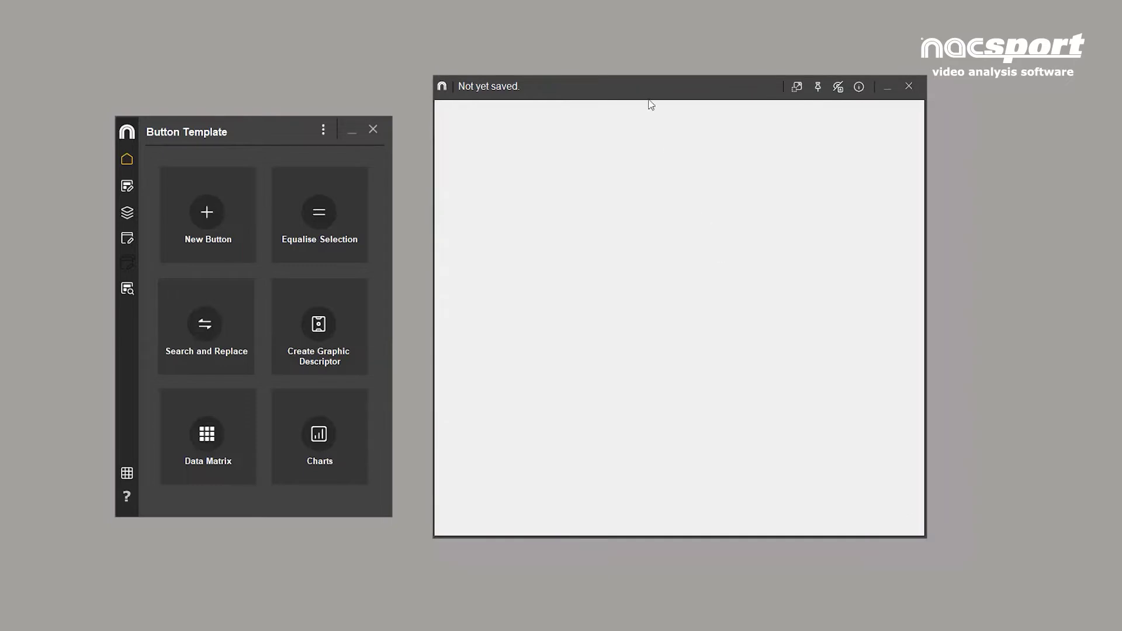
drag(649, 88, 774, 96)
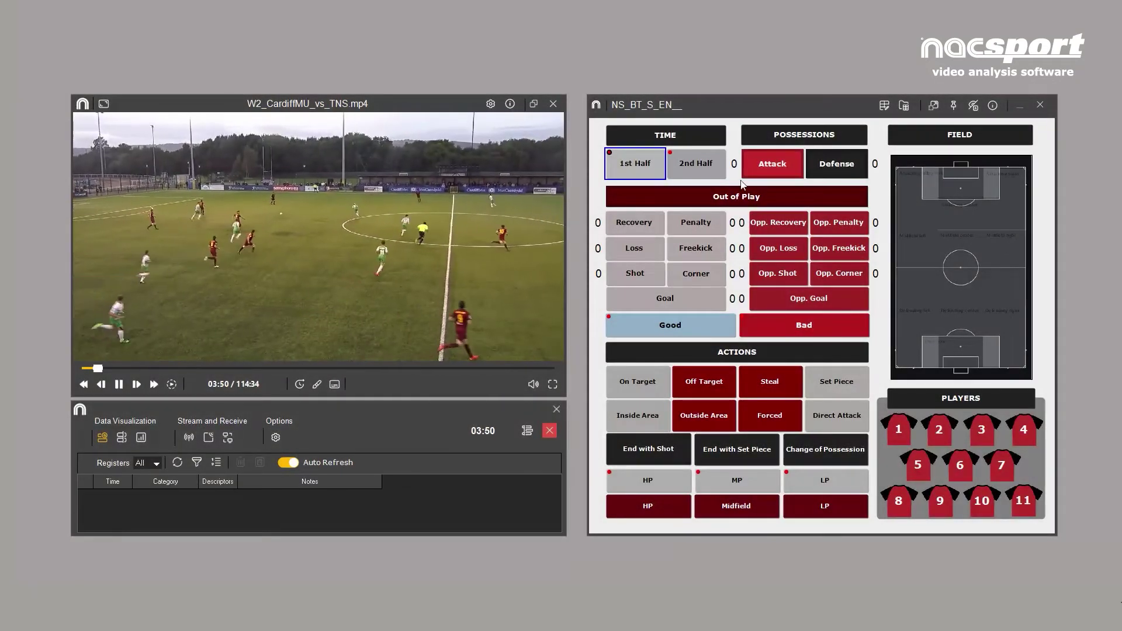
Step: Record an Attack event in the sample template, then browse the button properties, groups and window panels
click(773, 167)
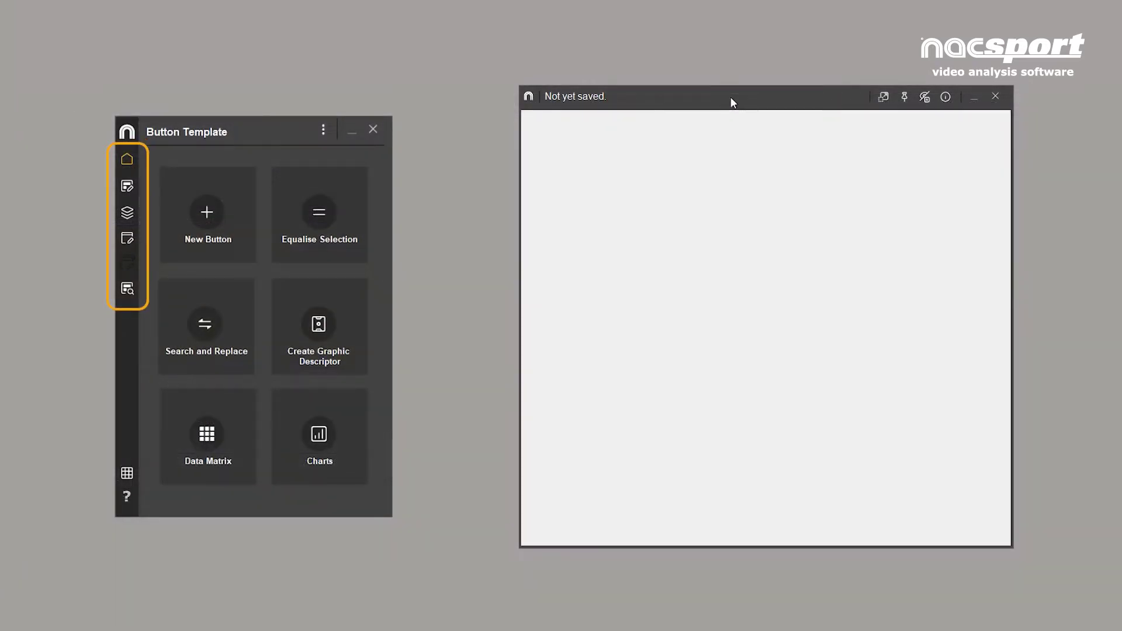
click(119, 189)
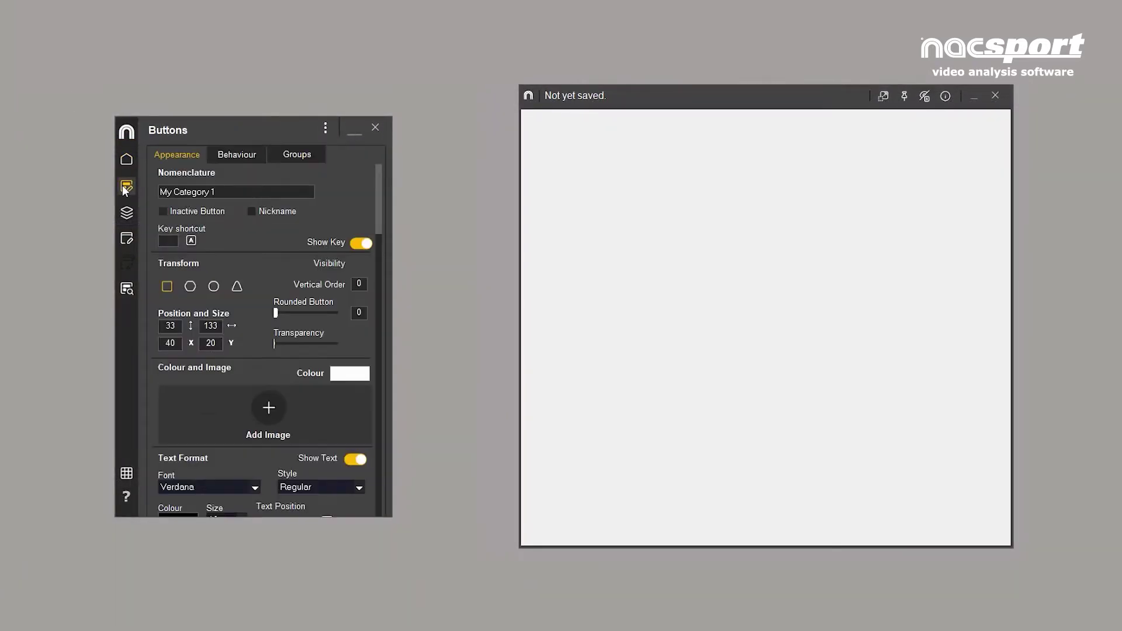
click(119, 217)
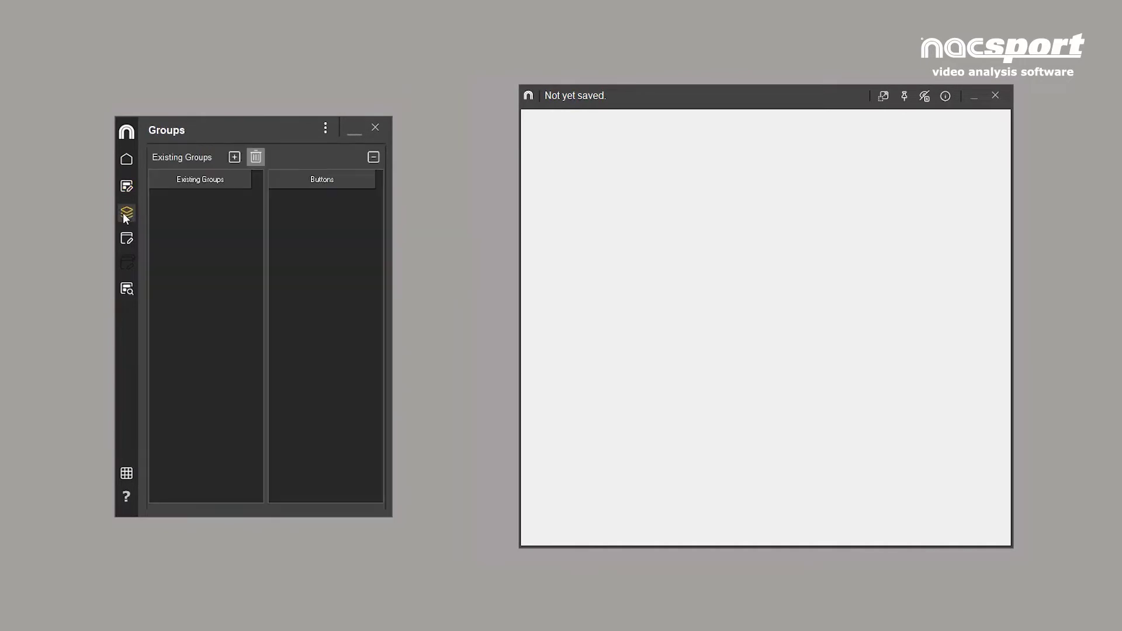
click(124, 241)
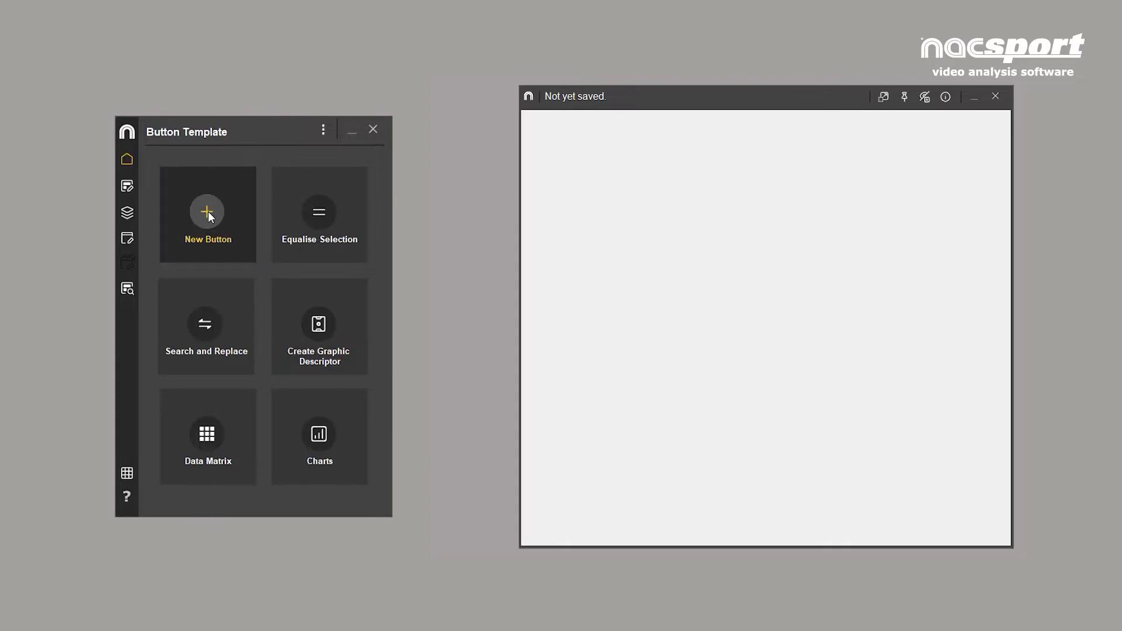
Step: Add My Category 1 with New Button, a second by double-clicking the canvas, and three more with Ctrl+D
click(208, 214)
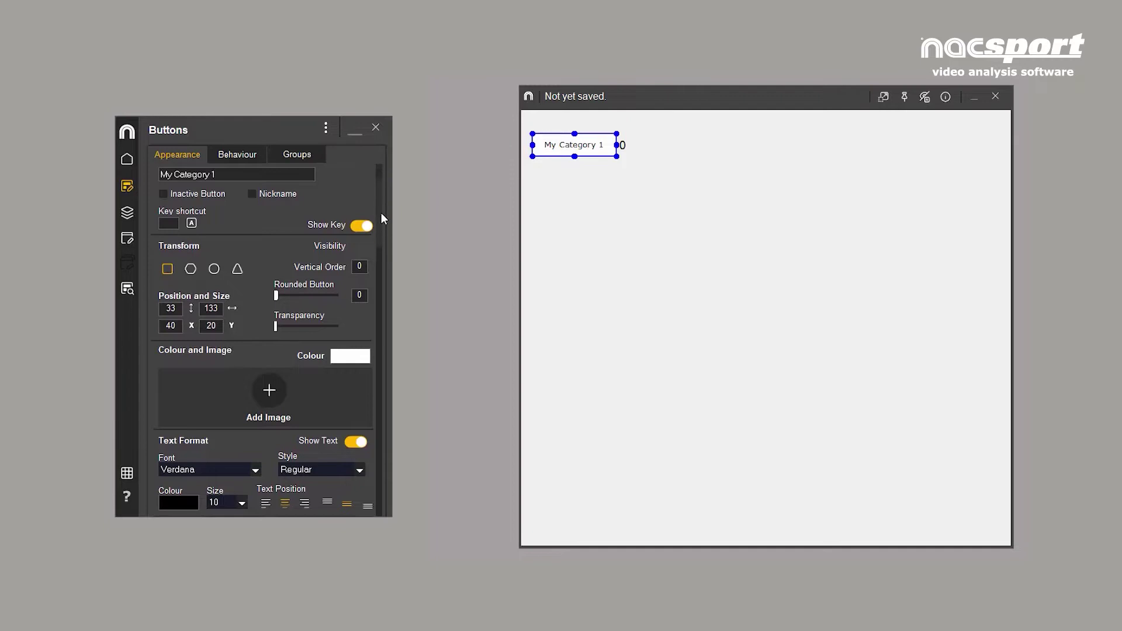
scroll(381, 234, down, 3)
scroll(380, 315, up, 3)
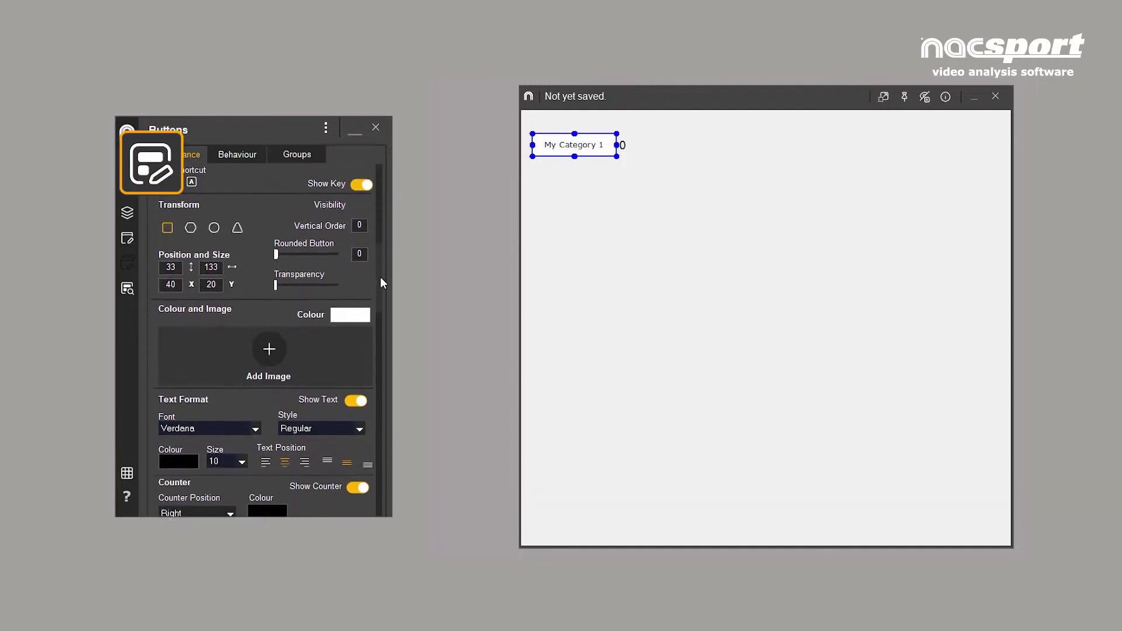
double_click(656, 226)
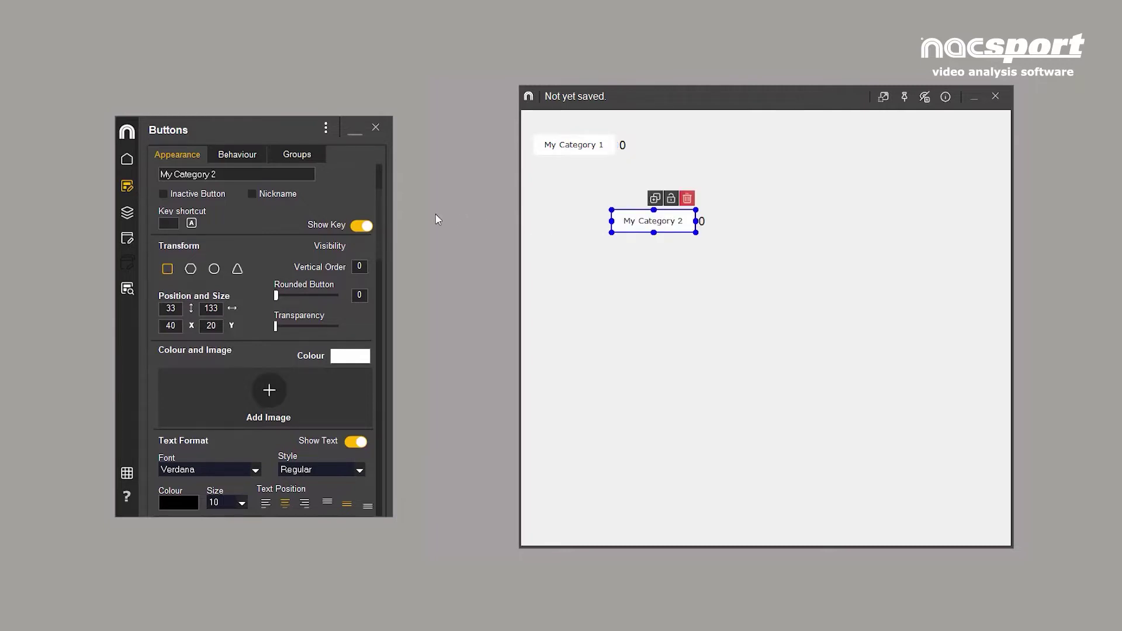
triple_click(247, 174)
key(ctrl+d)
key(ctrl+d)
key(ctrl+d)
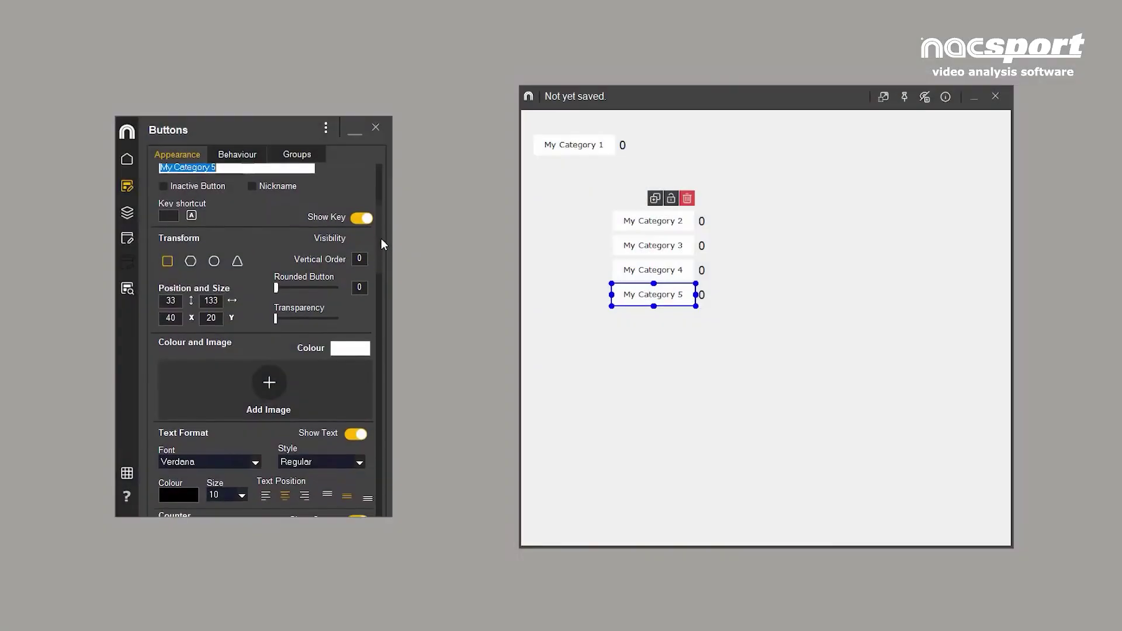
drag(381, 239, 381, 207)
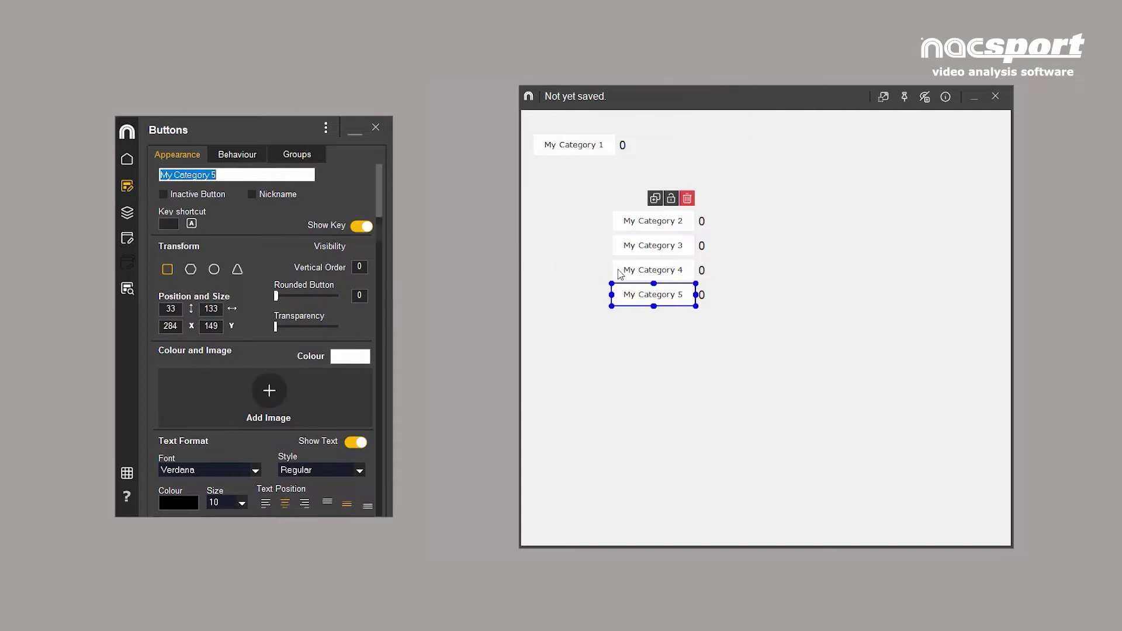
Step: Name the four stacked buttons Players and relabel My Category 1 as PLAYERS
ctrl+click(641, 273)
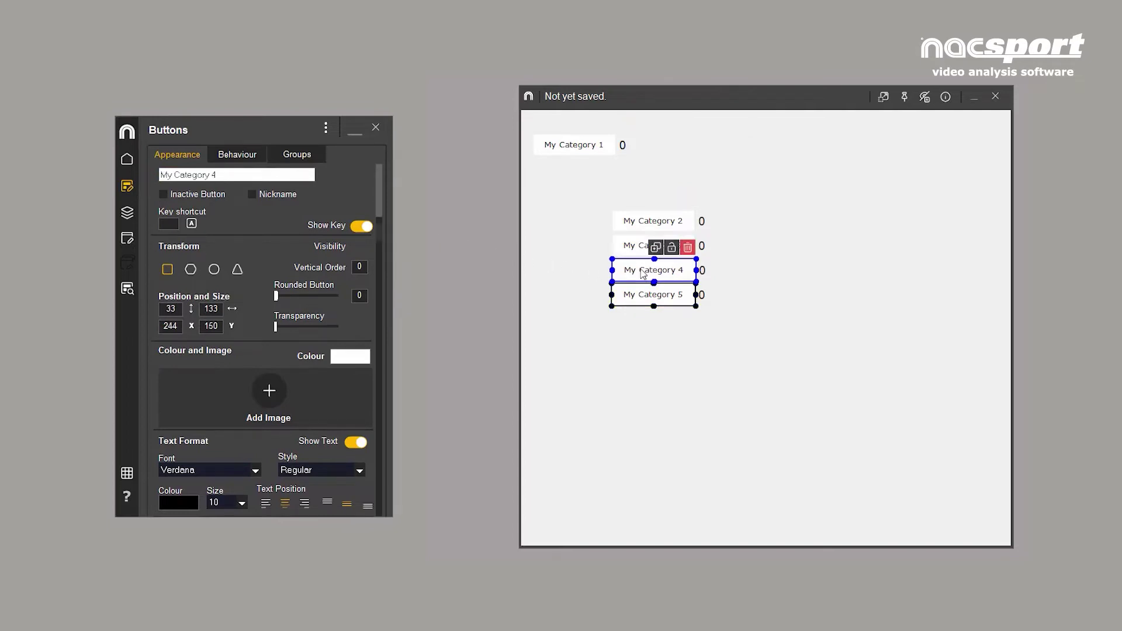
ctrl+click(638, 253)
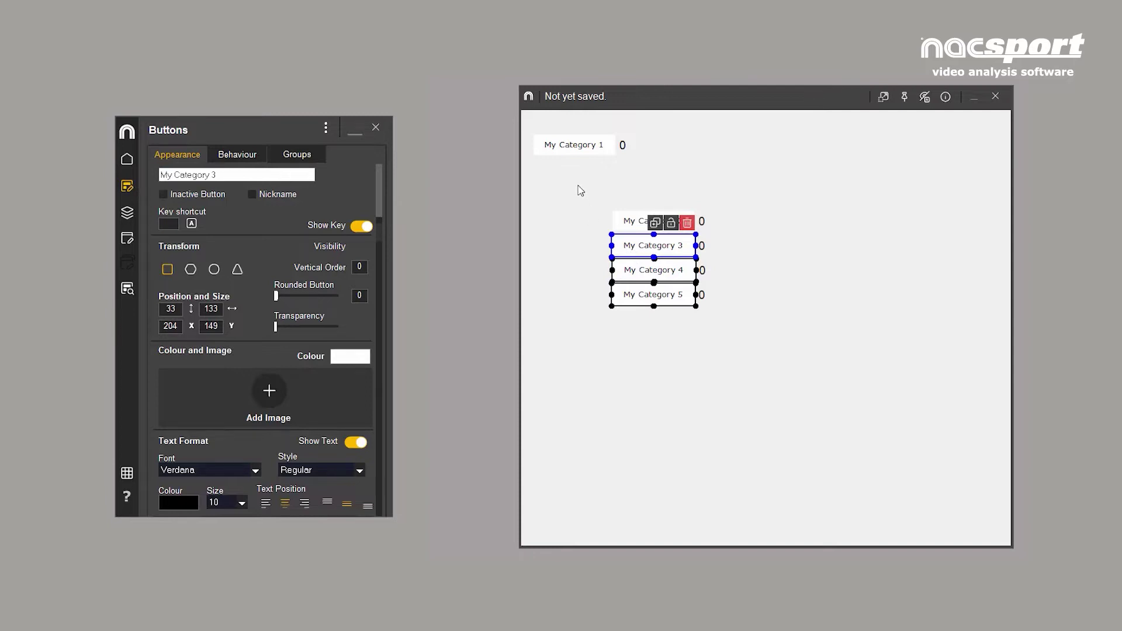
drag(605, 217, 742, 353)
triple_click(228, 175)
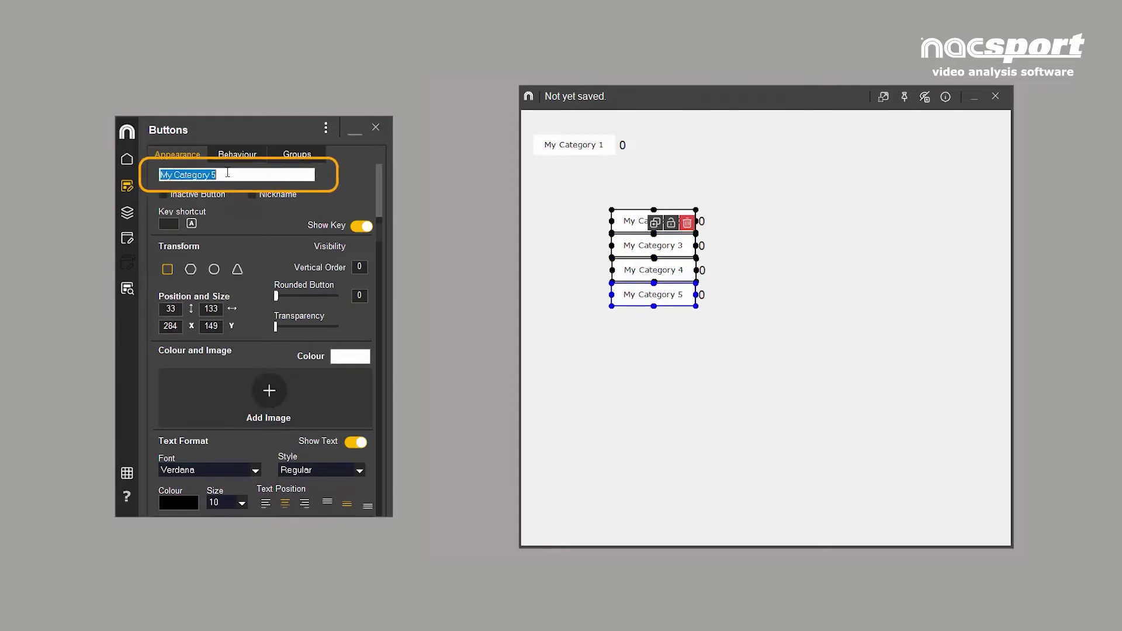
text(Players)
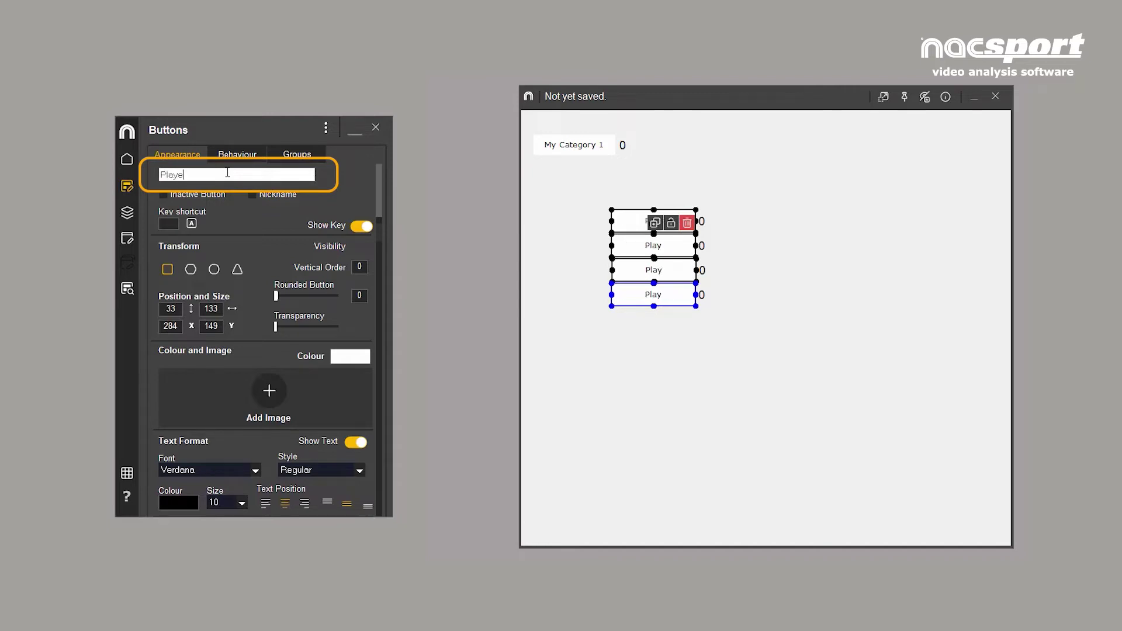
double_click(545, 149)
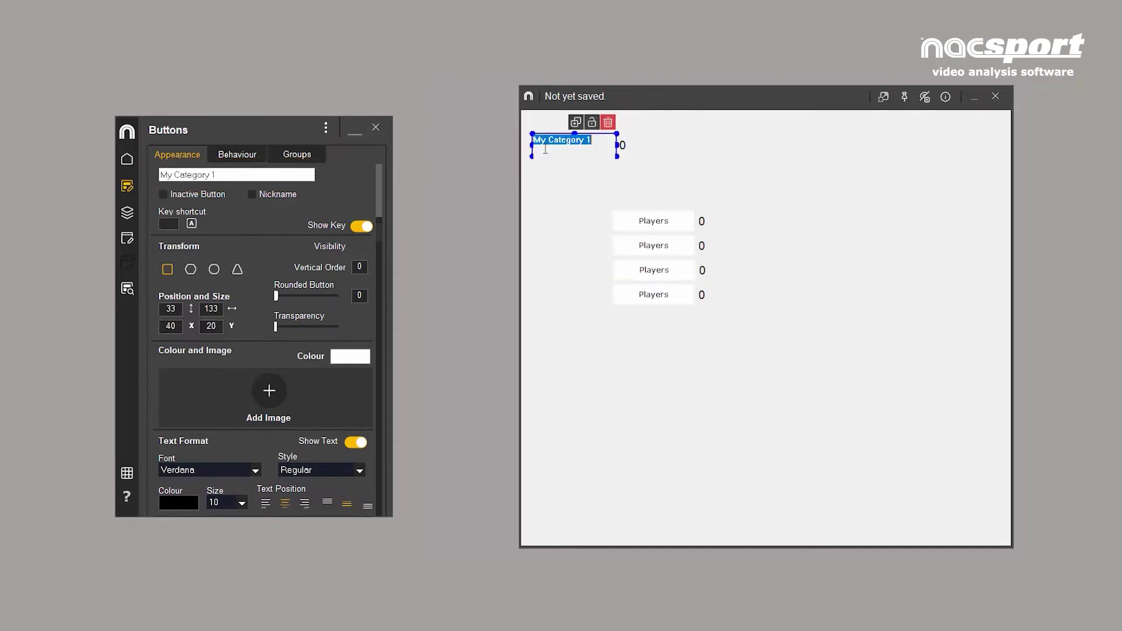
text(PLAYERS)
key(Return)
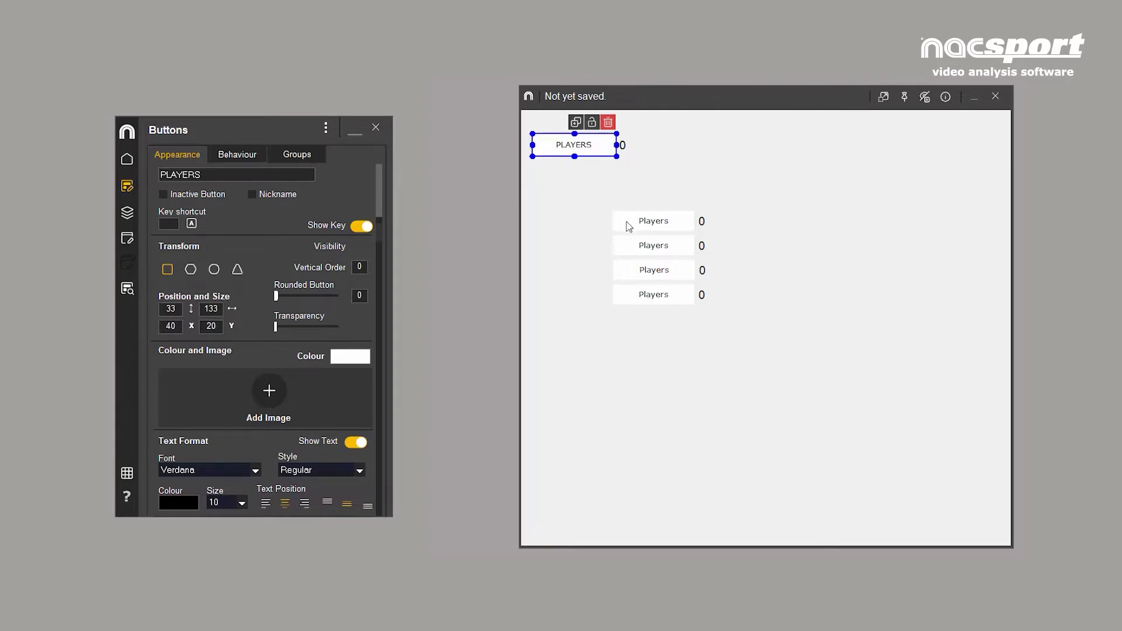
Step: Rename the stacked buttons Player 1, Player 2, Player 3 and Player 4
double_click(627, 222)
key(BackSpace)
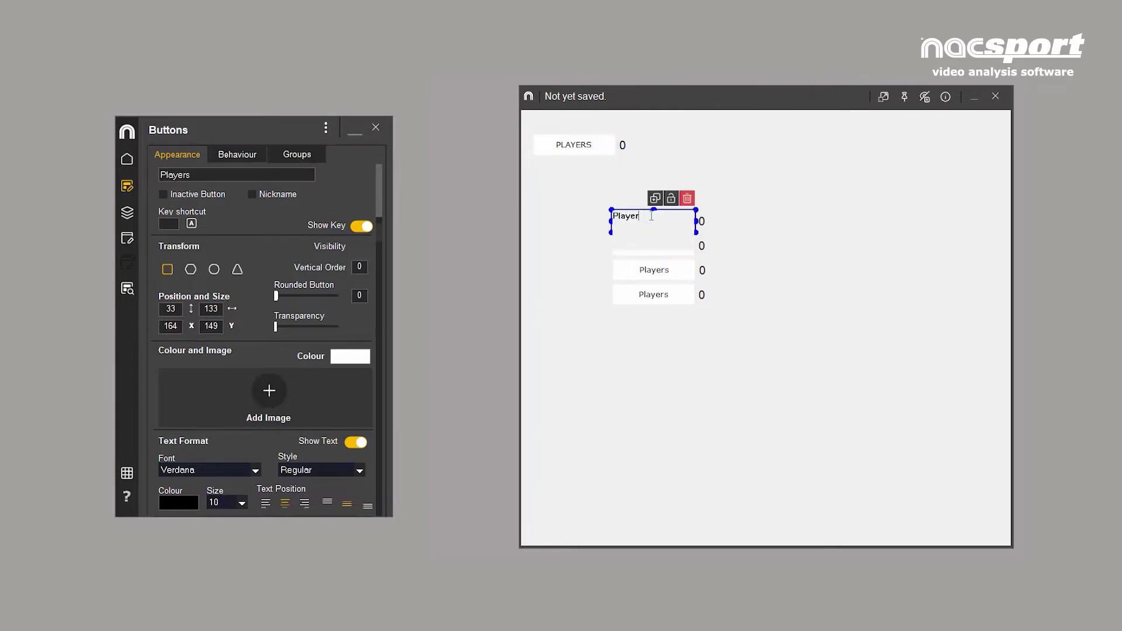
text(1)
key(Return)
double_click(668, 251)
text(Player 2)
key(Return)
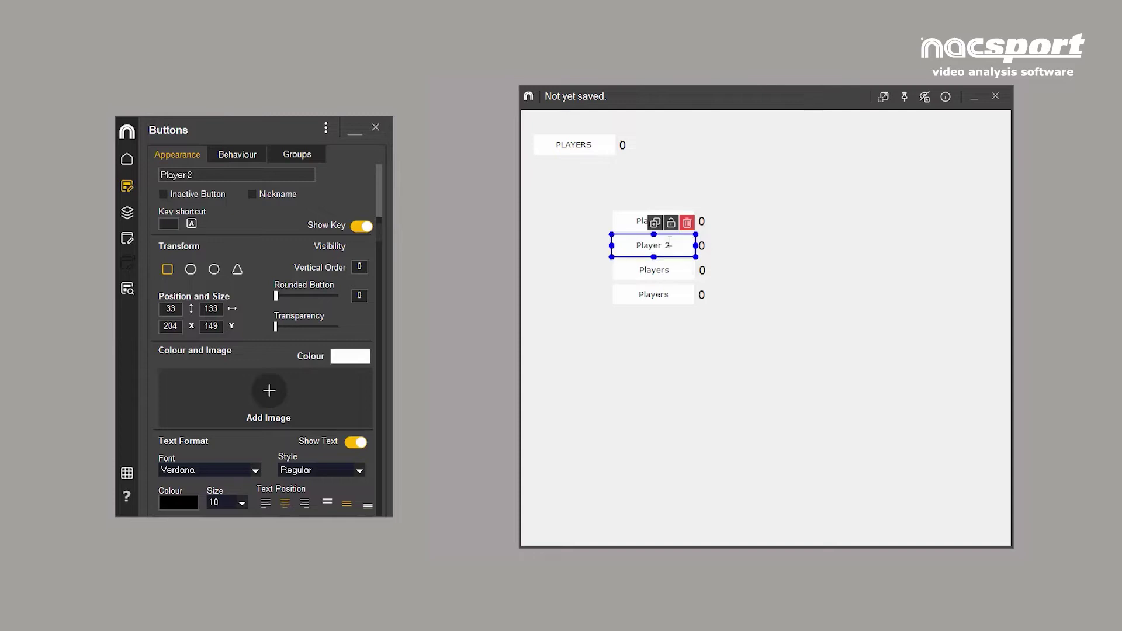
double_click(679, 270)
key(BackSpace)
text(3)
key(Return)
double_click(679, 294)
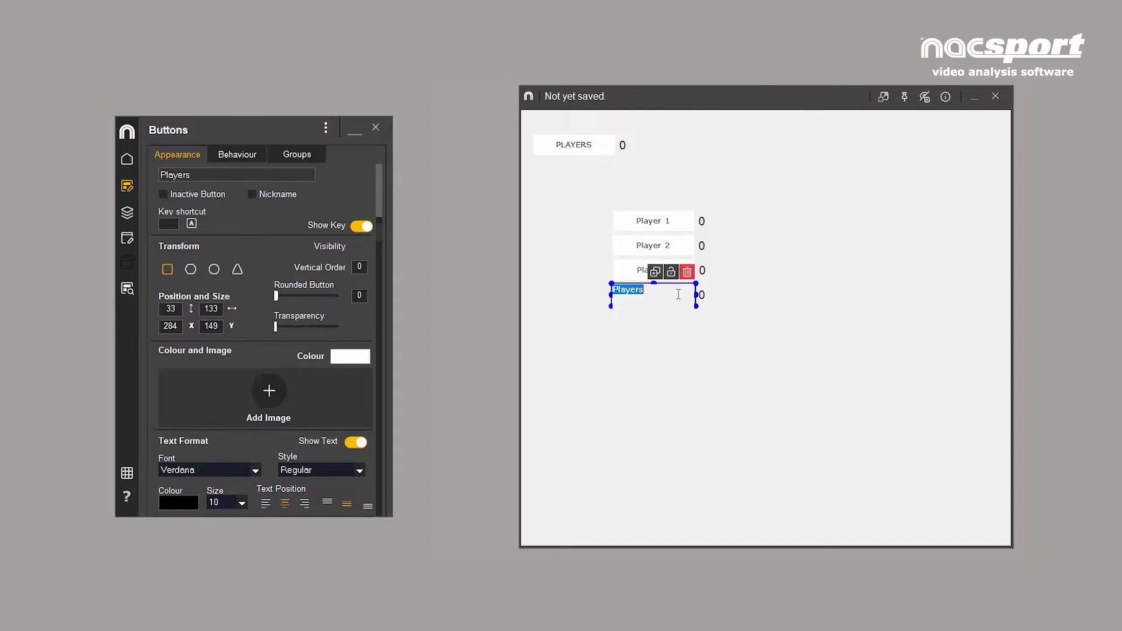
key(BackSpace)
text(4)
key(Return)
Step: Give the Player 4 button the nickname 4, trying a narrower width before restoring it
click(252, 194)
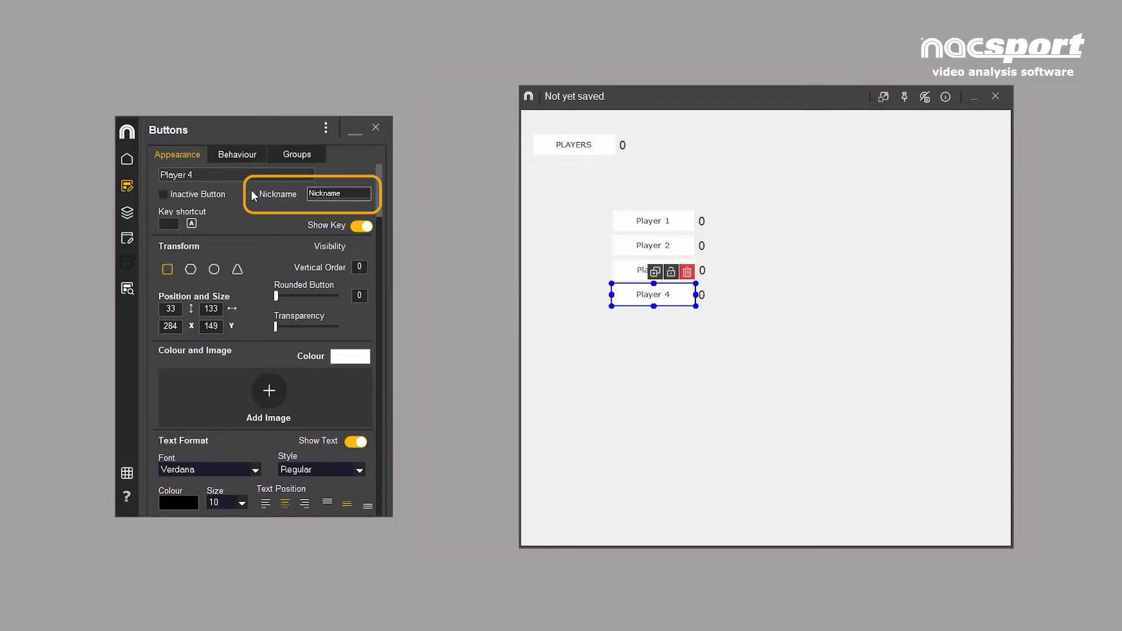
text(4)
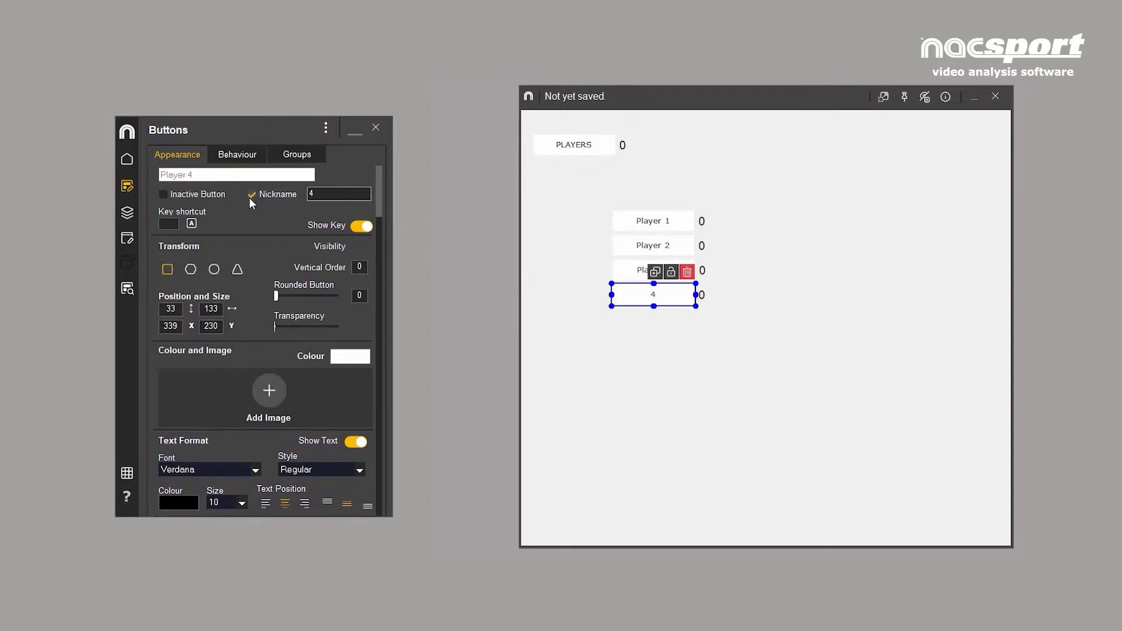
drag(695, 305, 629, 302)
click(669, 315)
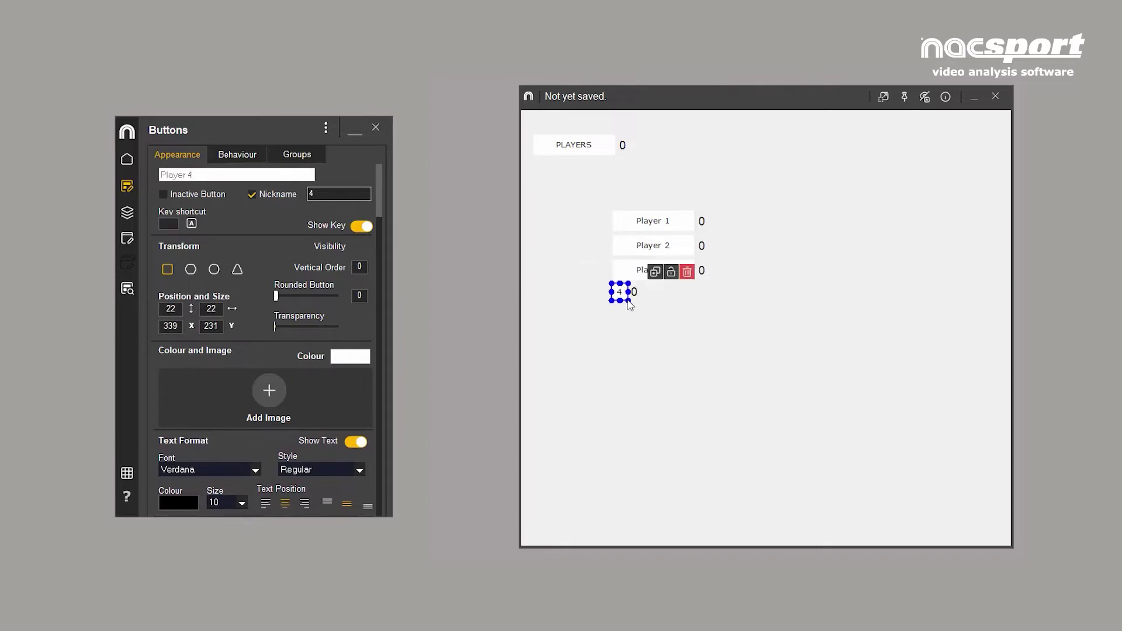
drag(629, 304, 696, 305)
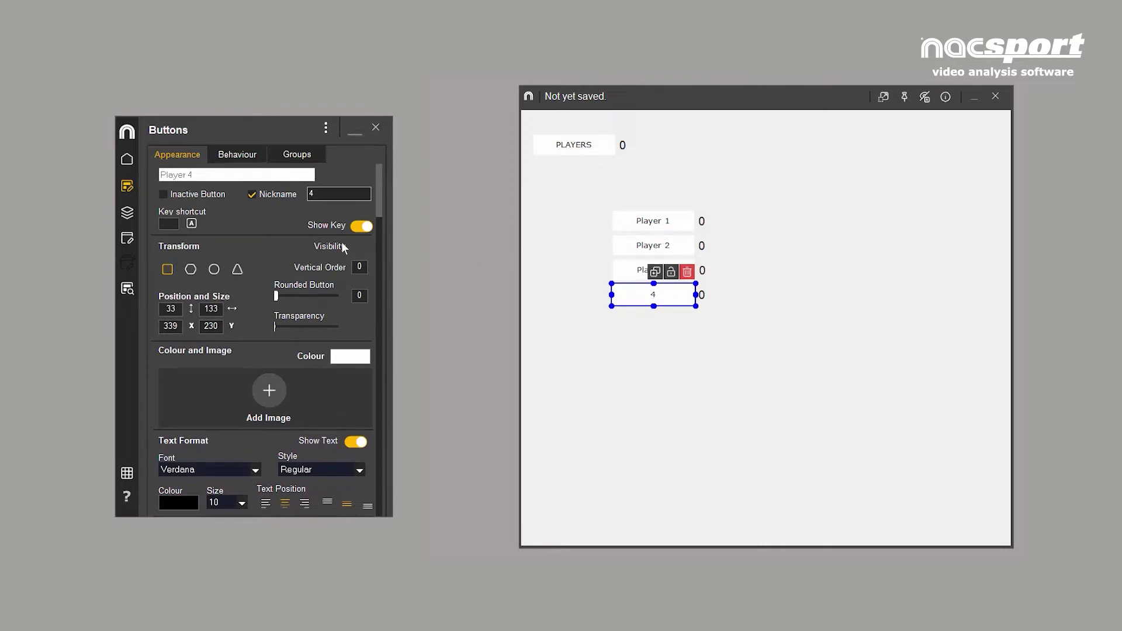
key(Tab)
Step: Assign shortcut key 4 to the button, preview hotkey labels, and switch off Show Key
click(198, 230)
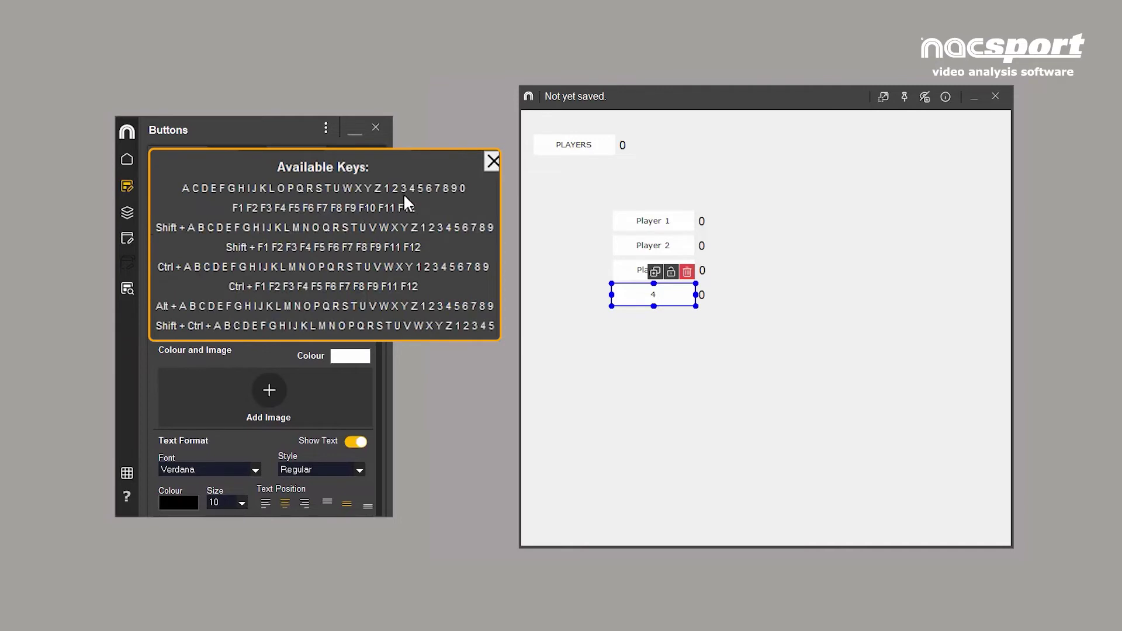
key(4)
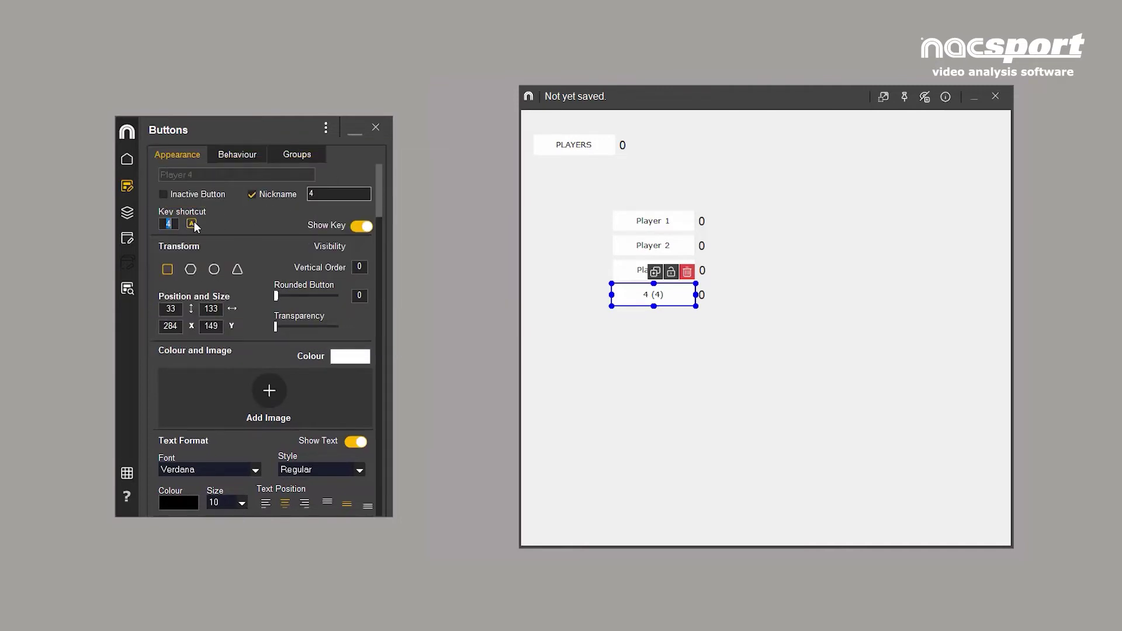
click(194, 222)
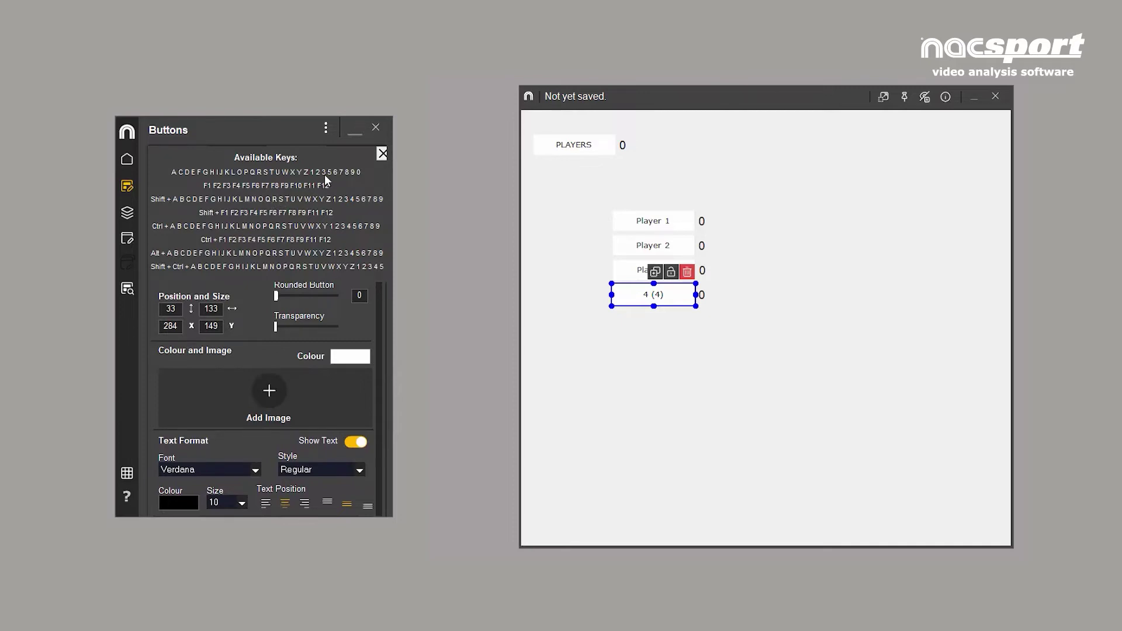
click(382, 153)
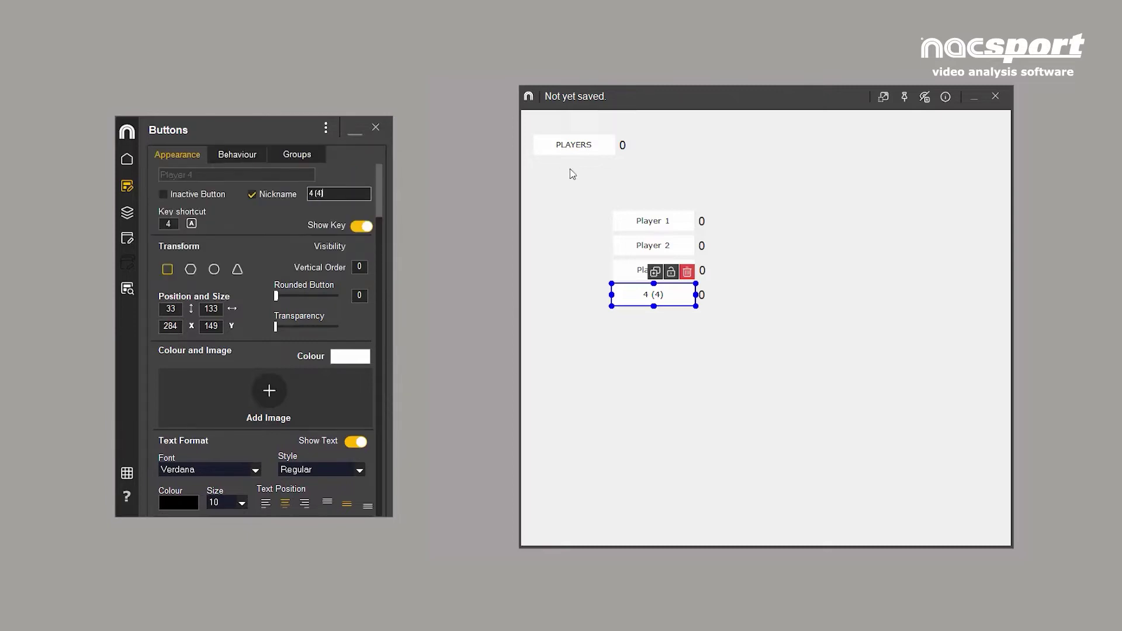
click(924, 97)
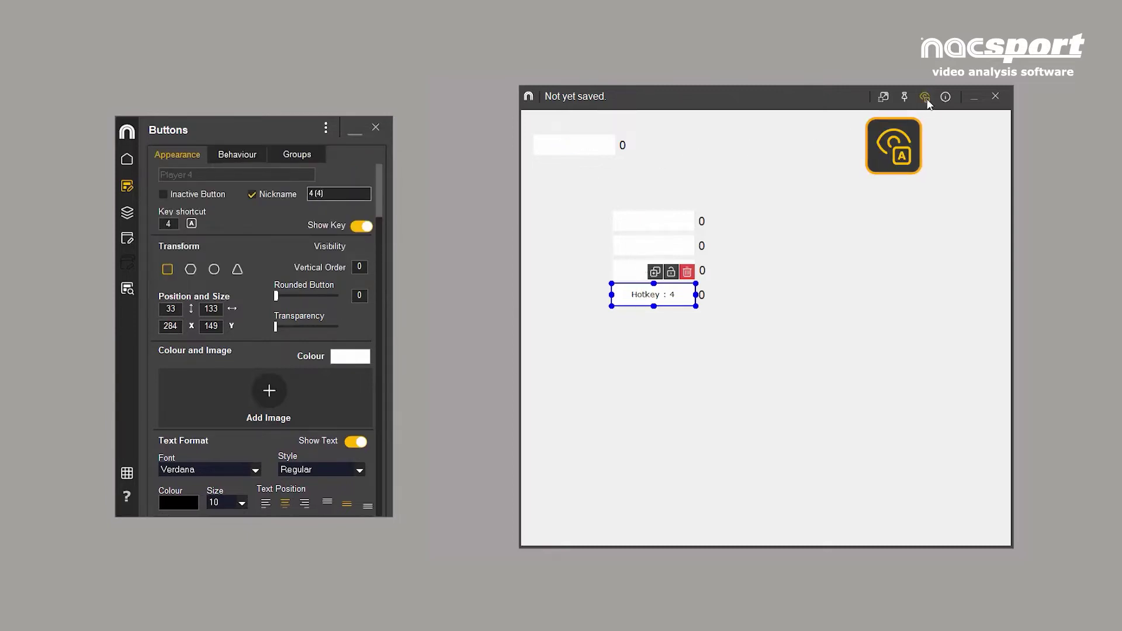
click(925, 97)
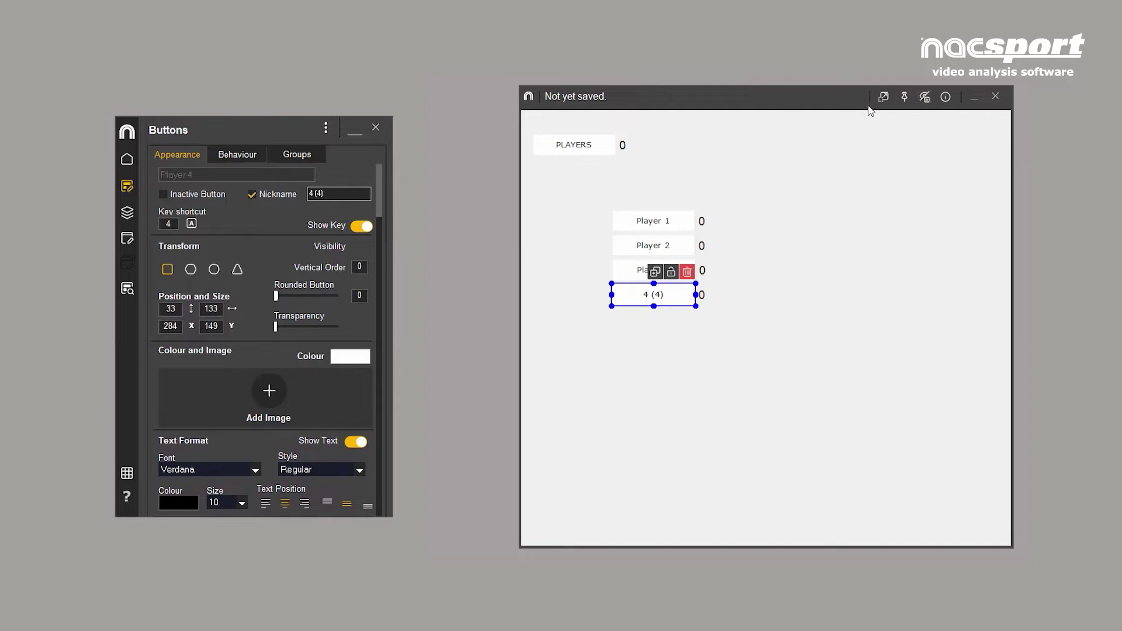
click(369, 227)
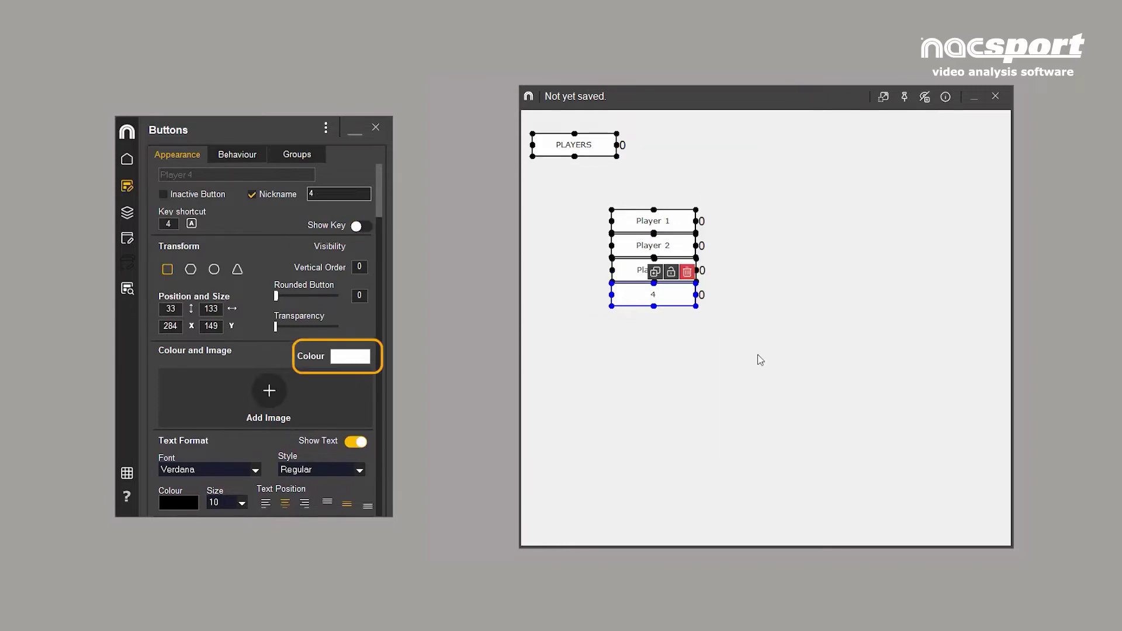
Step: Set a new fill colour for all buttons from the gradient palette, entering hex FFFFFF, and apply it
click(349, 357)
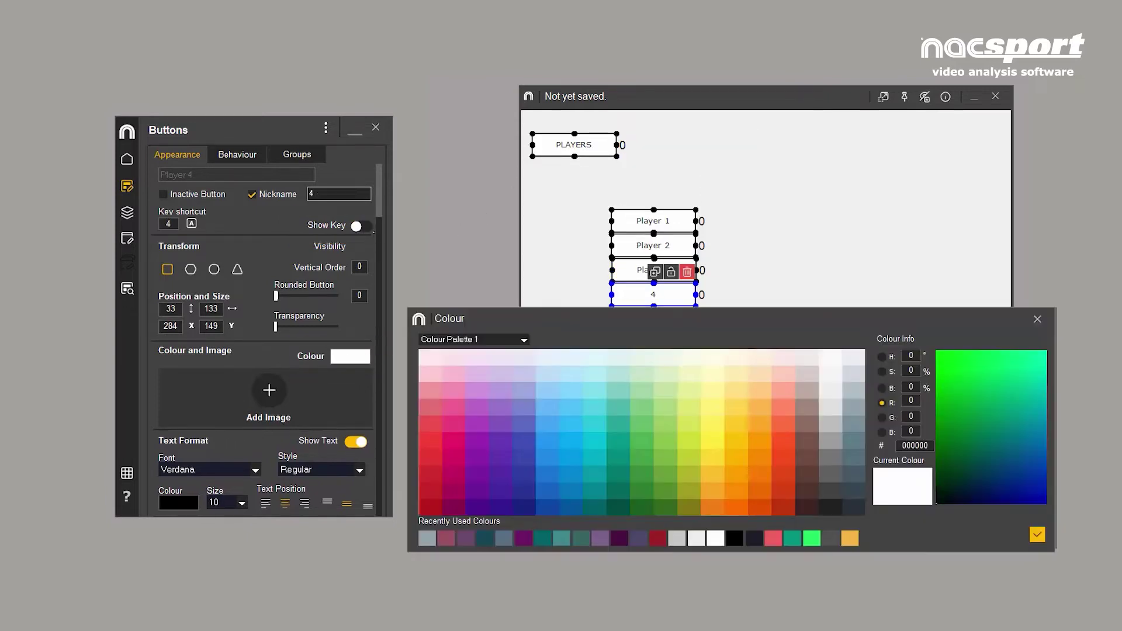
click(523, 339)
click(503, 374)
click(526, 340)
click(514, 408)
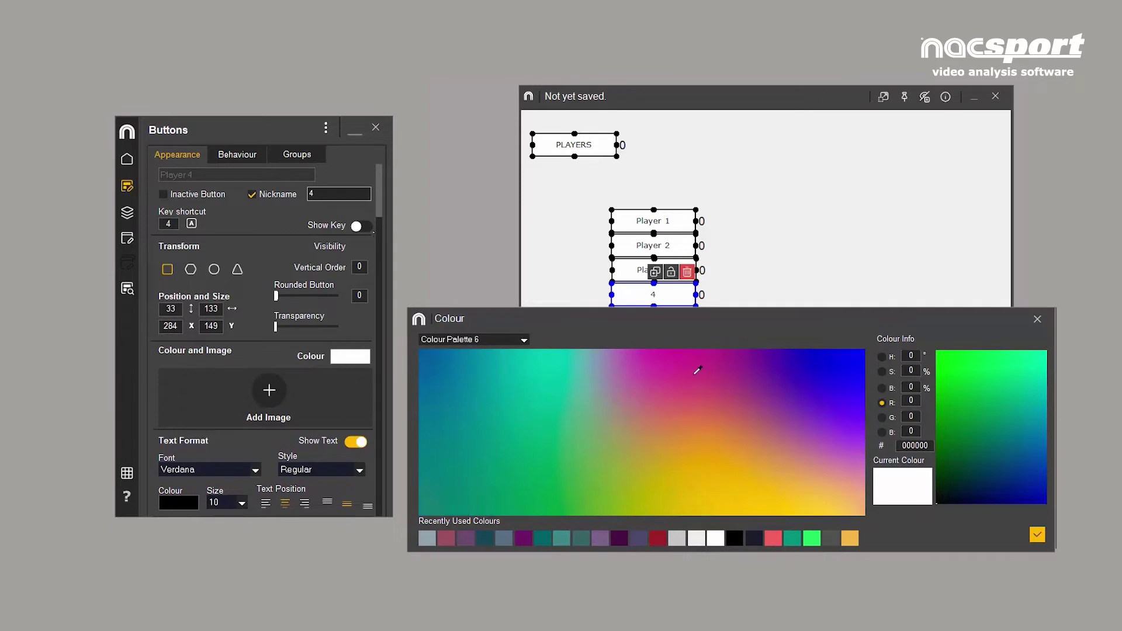
click(693, 374)
click(582, 427)
double_click(904, 448)
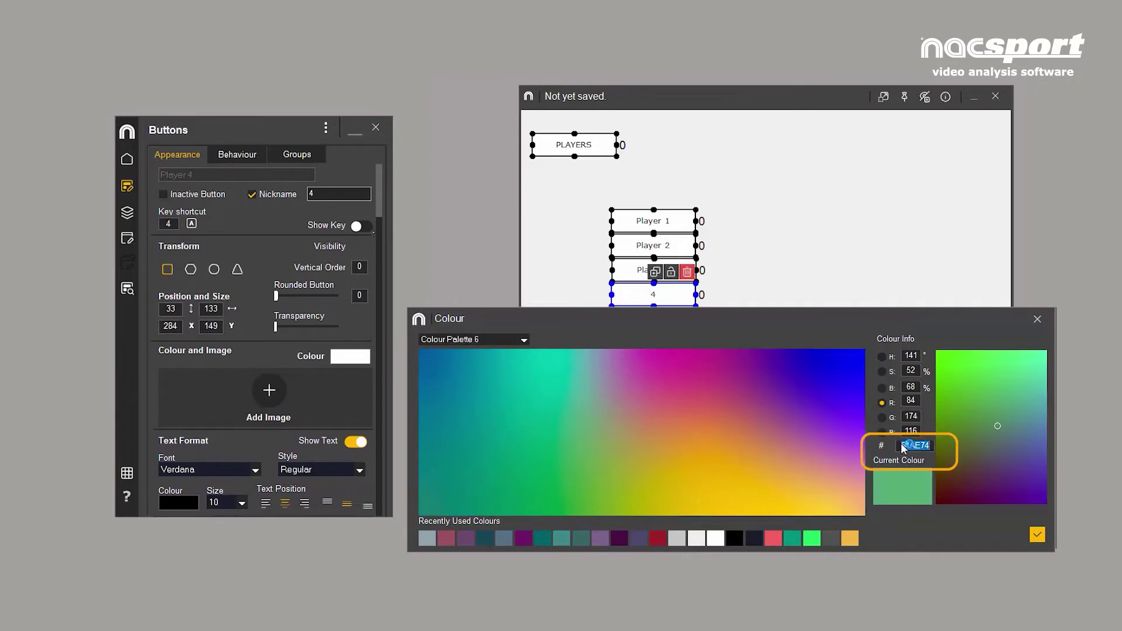
text(FFFFFF)
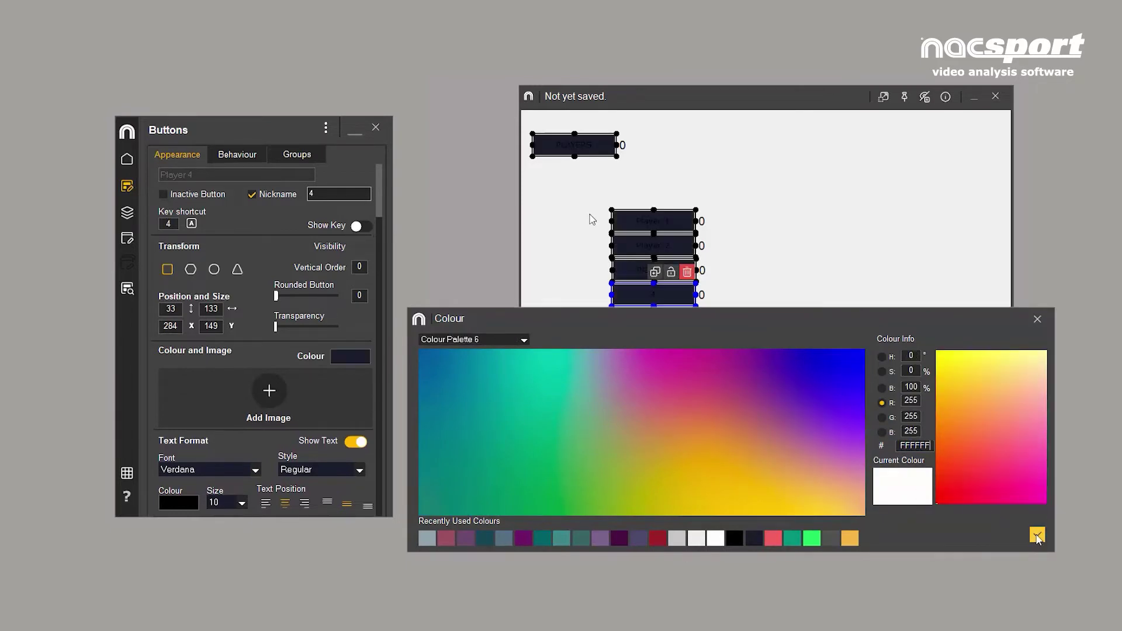
click(1037, 534)
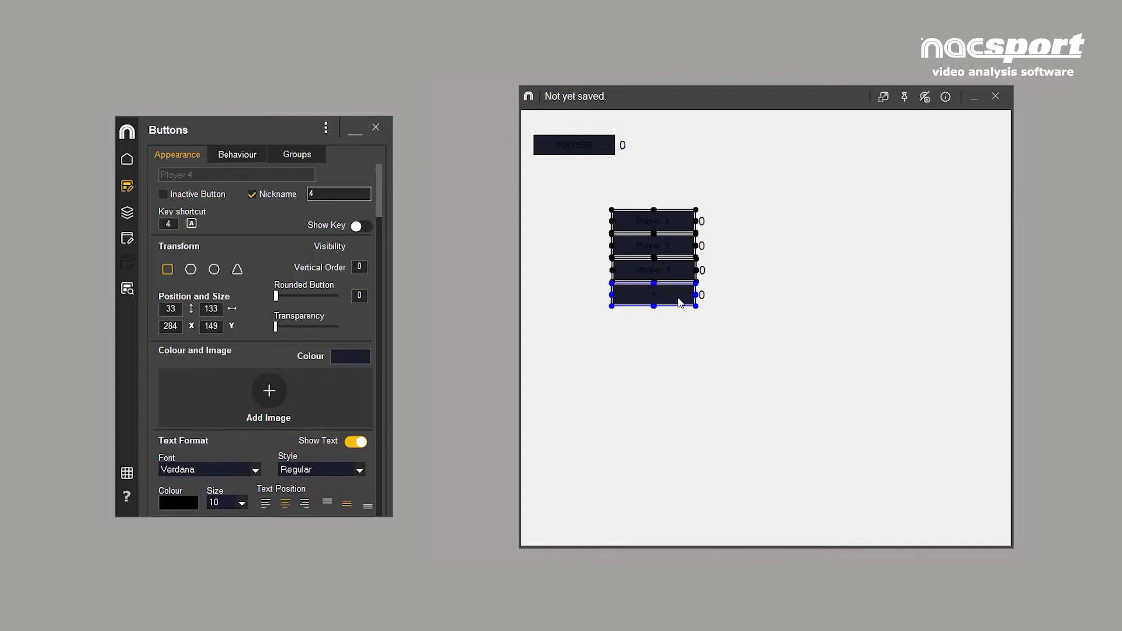
Step: Colour the four player buttons with the recent pink-red swatch, then toggle the timeline rows off and on
click(351, 357)
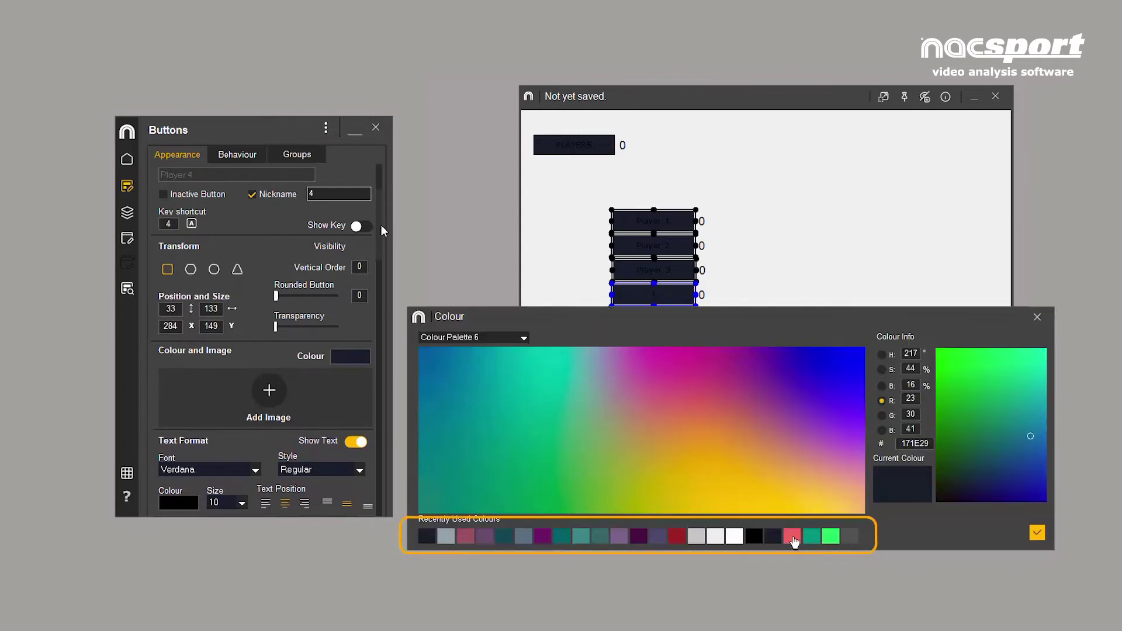
click(792, 538)
click(1037, 533)
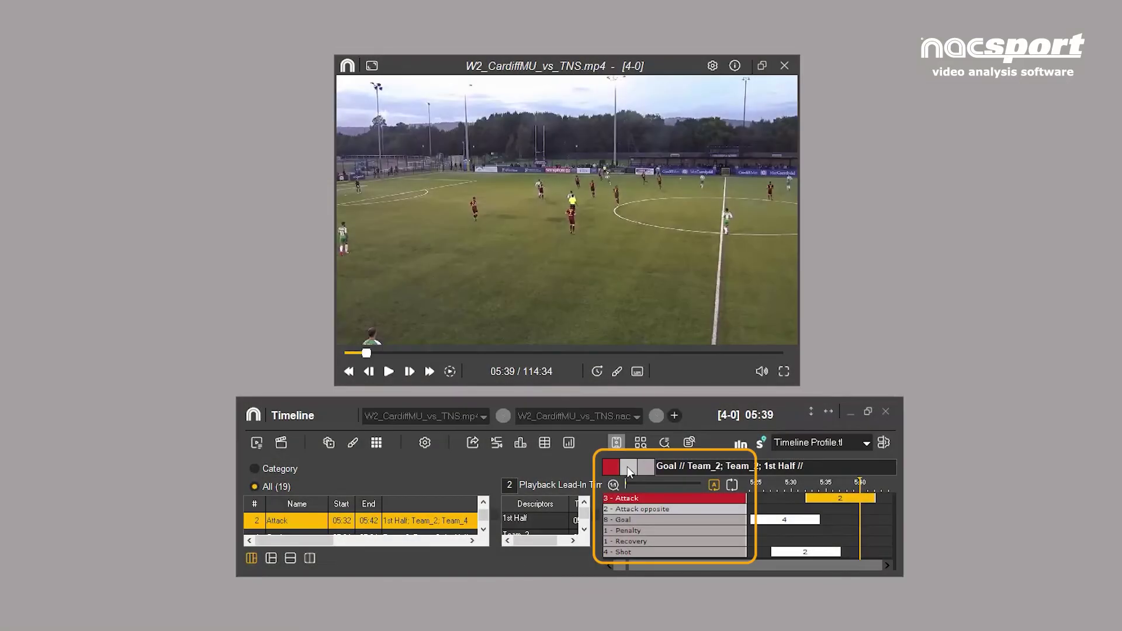
click(644, 467)
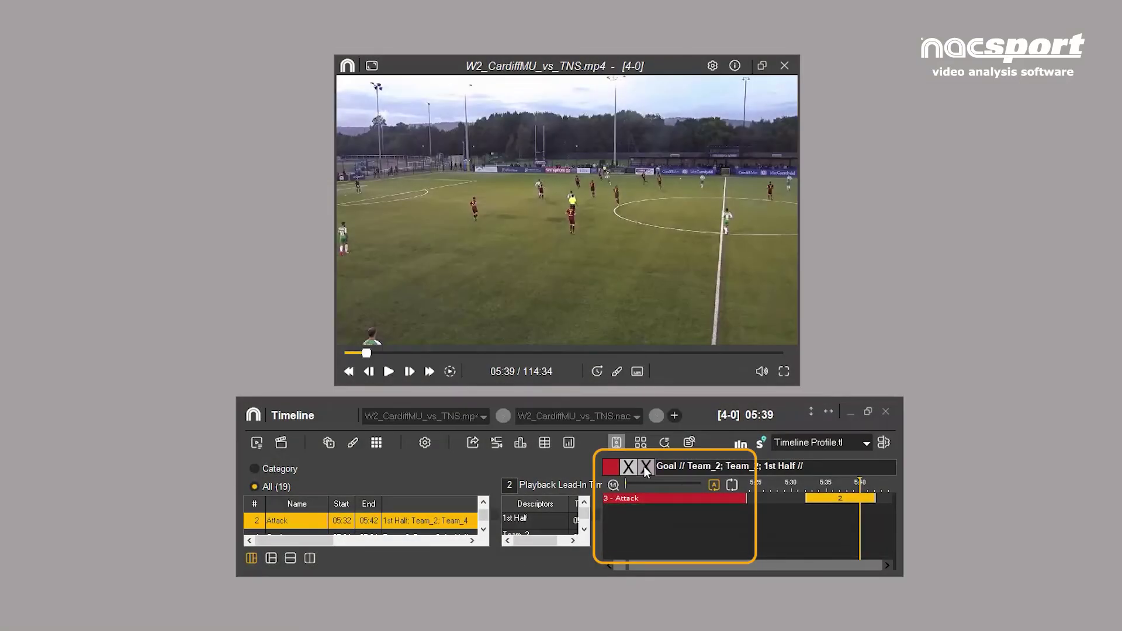
click(628, 468)
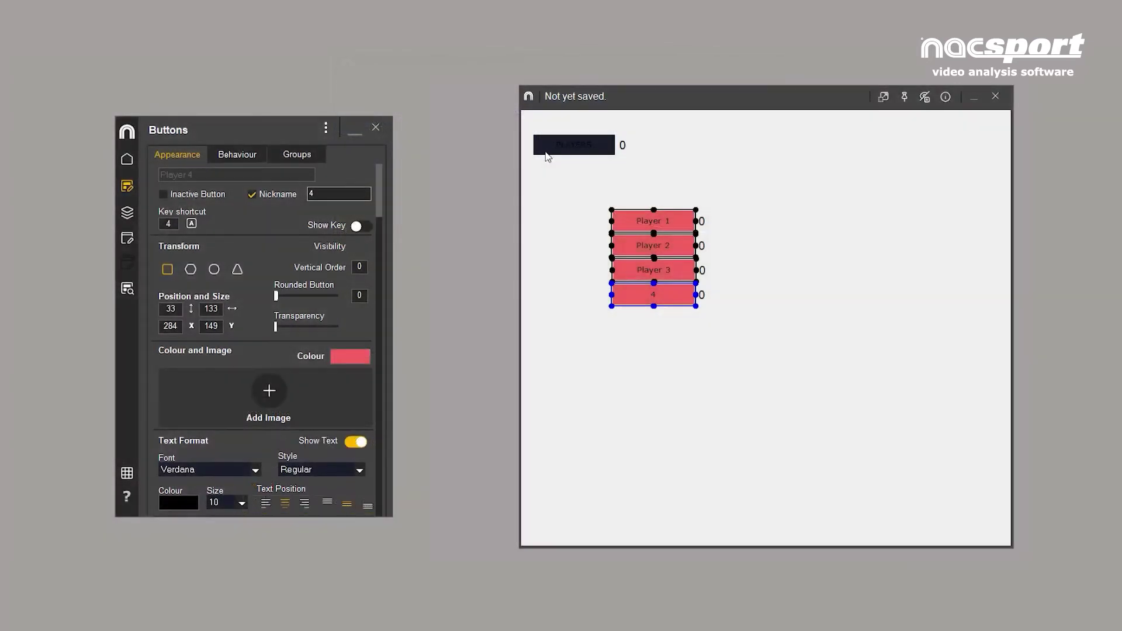
Step: Make the PLAYERS header's label text white
click(547, 157)
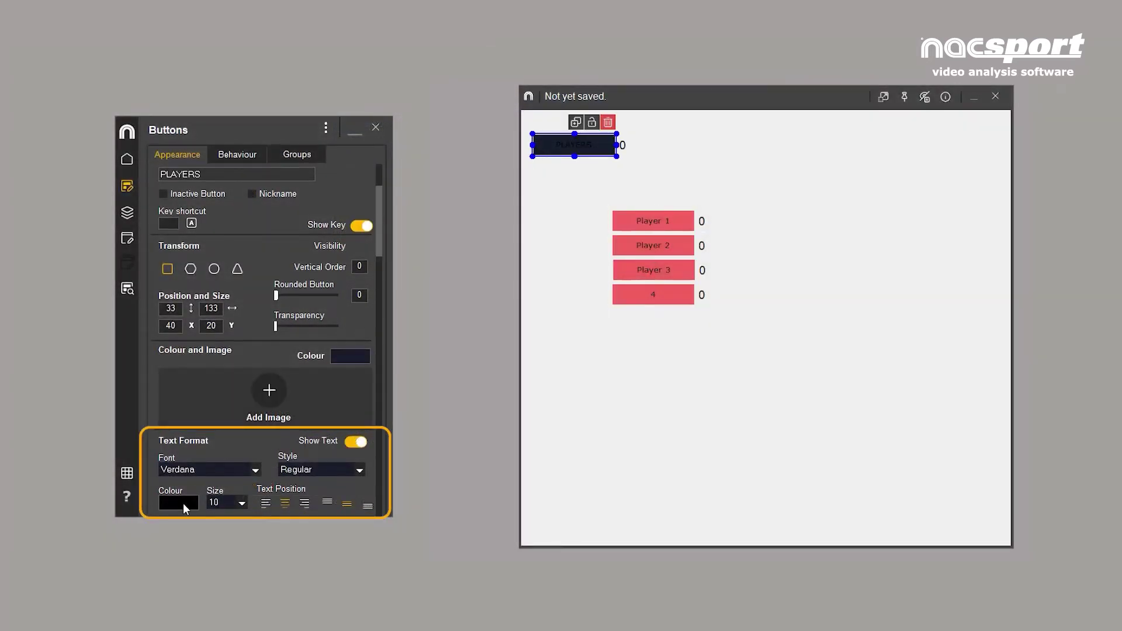
click(184, 503)
click(734, 535)
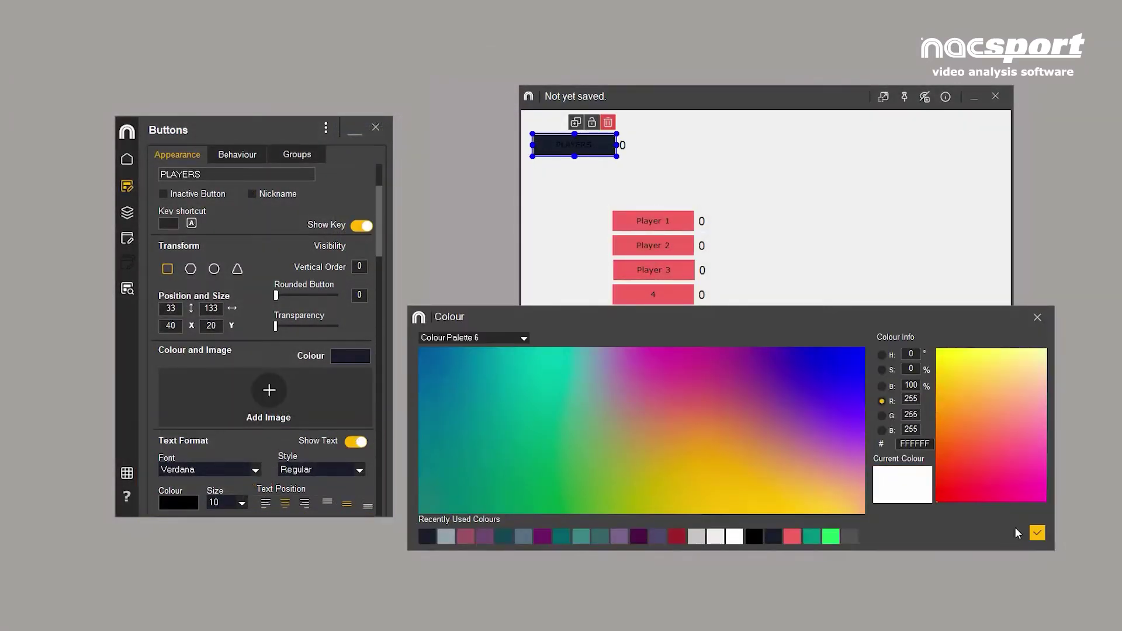
click(1038, 533)
Step: Set all button labels to Arial, Bold, size 14
drag(529, 117, 716, 360)
click(255, 471)
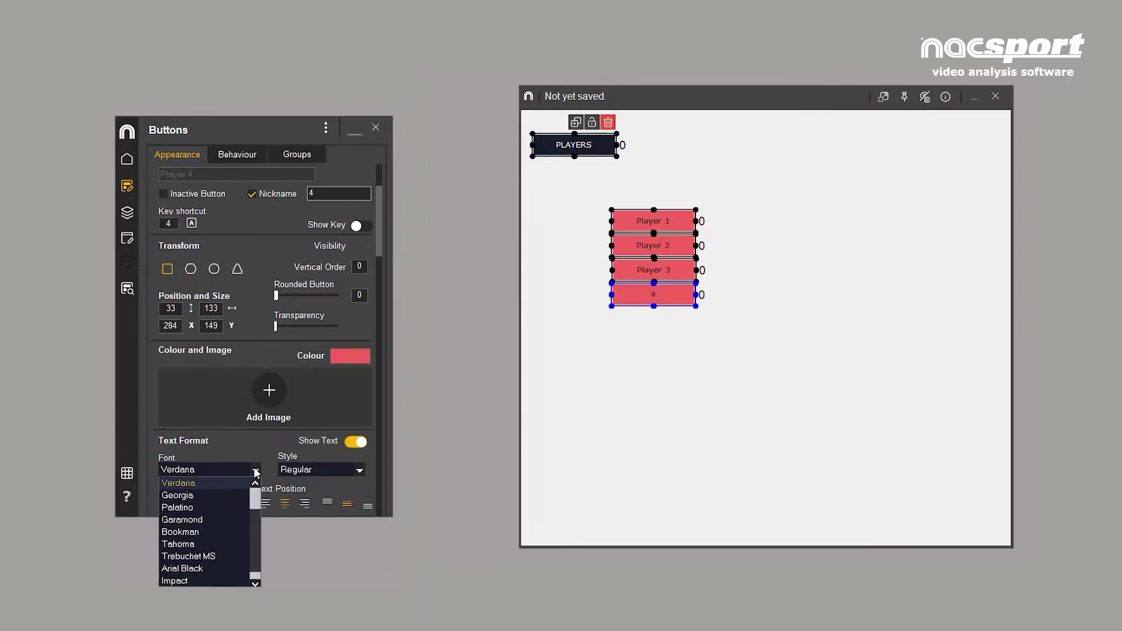
scroll(242, 497, up, 2)
click(240, 484)
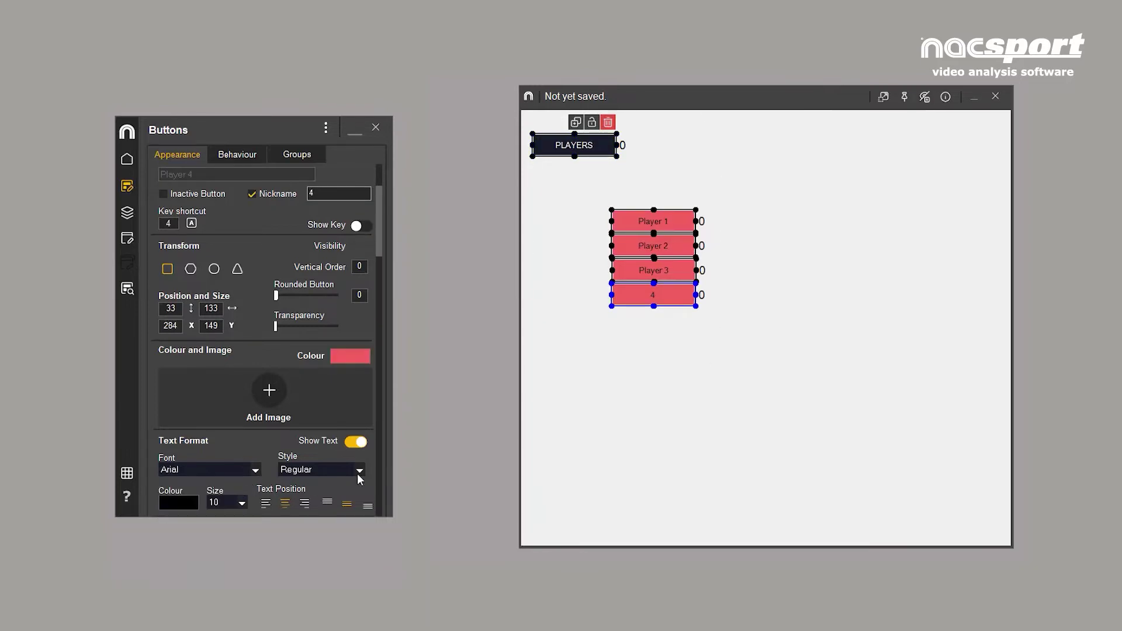
click(359, 471)
click(292, 490)
click(242, 503)
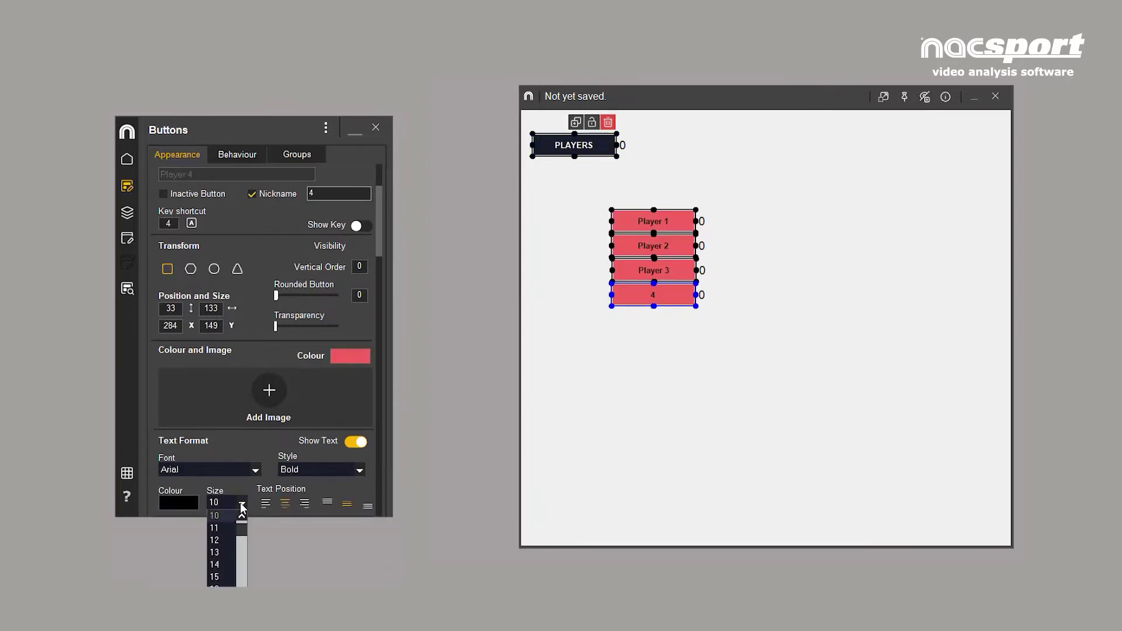
click(214, 565)
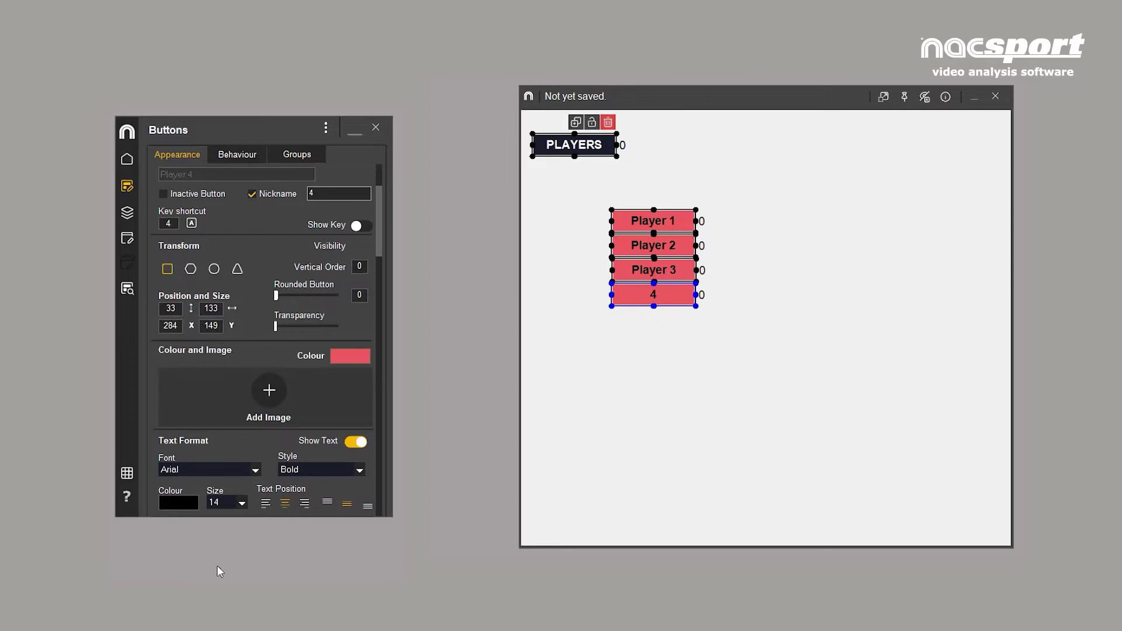
Step: Try left alignment and hidden labels, restore centred visible text, then make the buttons hexagons
click(266, 504)
click(285, 503)
click(358, 442)
click(360, 442)
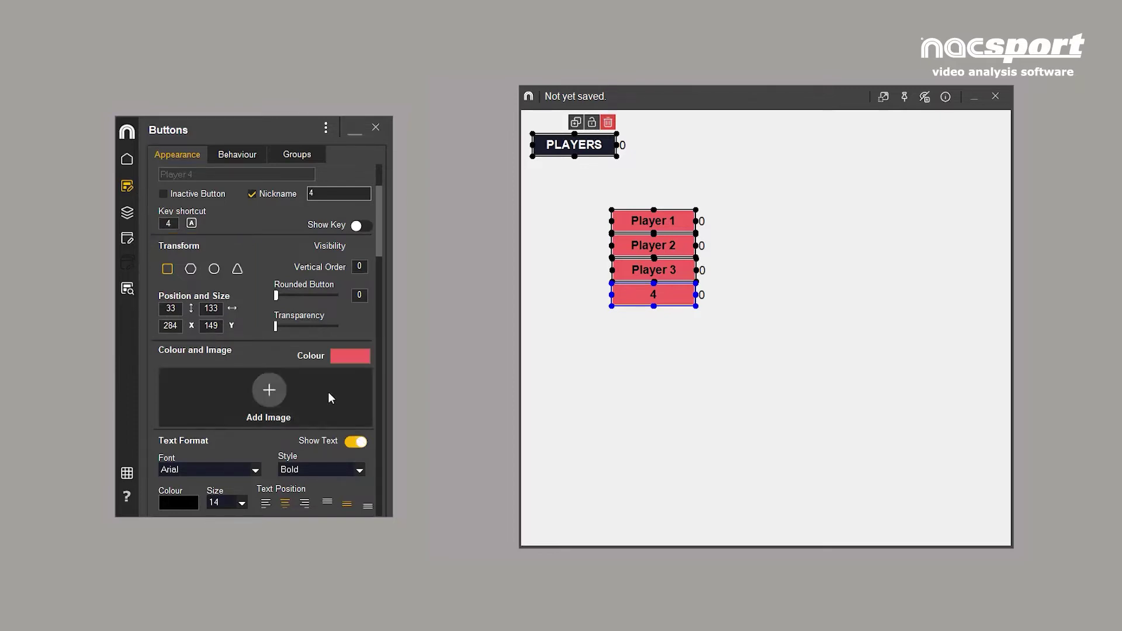
click(191, 269)
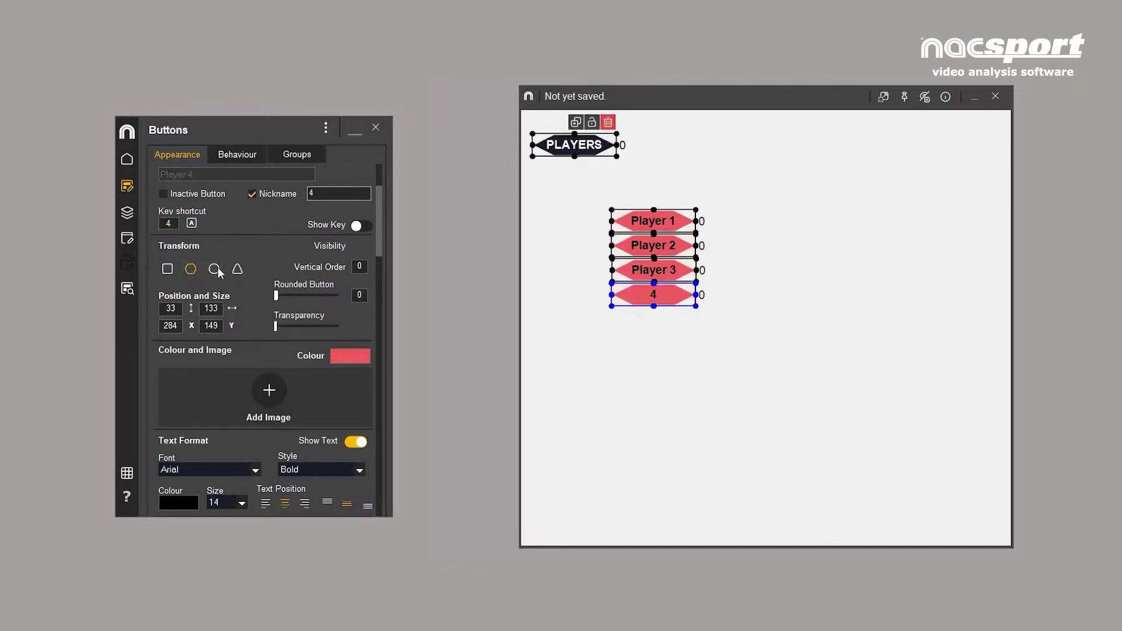
Step: Cycle through ellipse and triangle shapes, settle on rectangles, and round the corners to 12
click(214, 269)
click(238, 270)
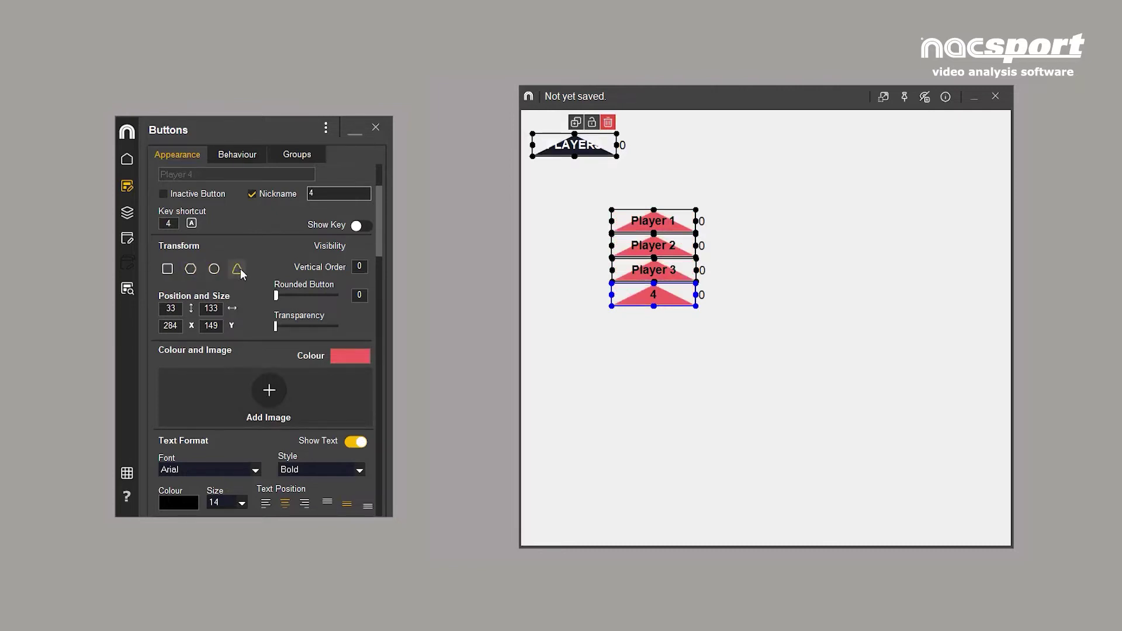
click(168, 269)
drag(277, 296, 291, 297)
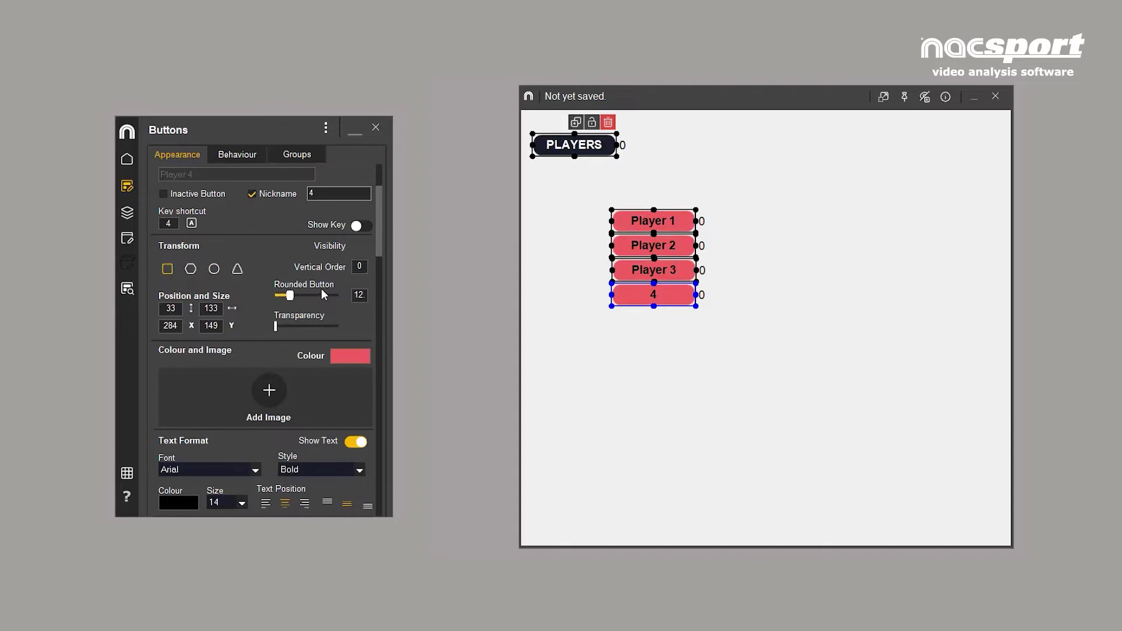
Step: Resize the PLAYERS button to height 35 and width 253
click(611, 153)
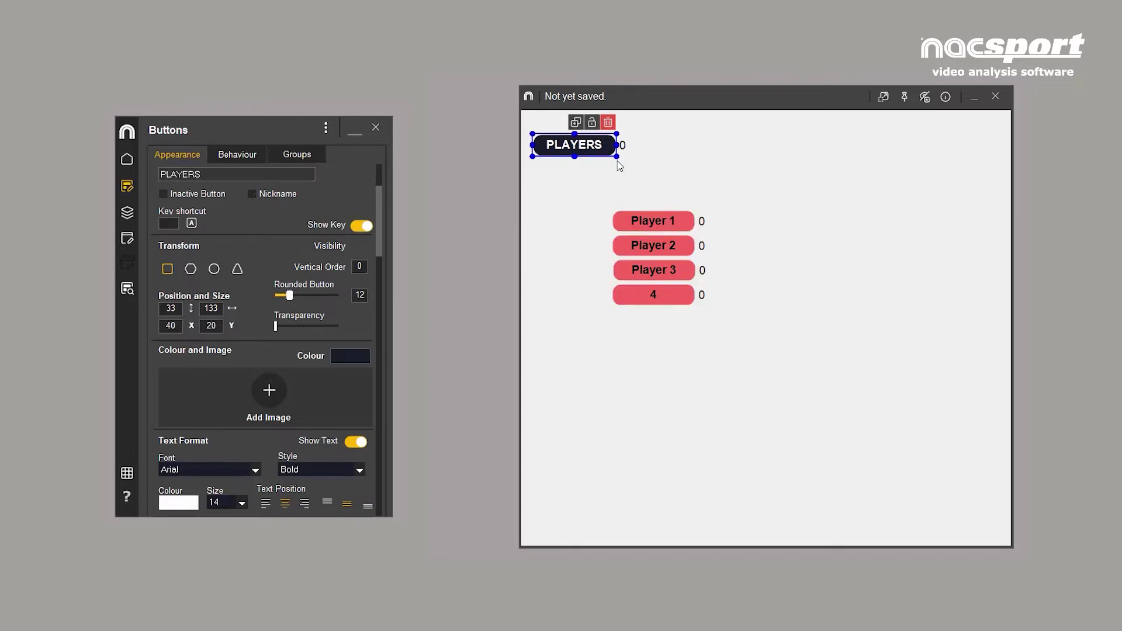
drag(618, 161, 870, 199)
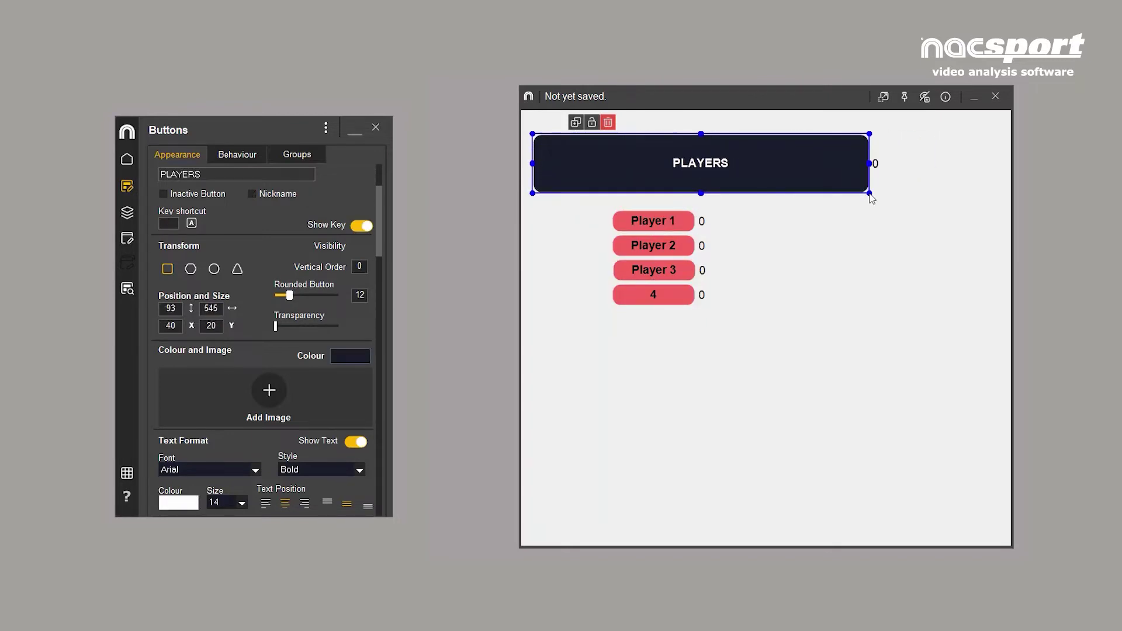
mouse_move(870, 200)
mouse_down()
mouse_move(900, 220)
mouse_move(877, 203)
mouse_up()
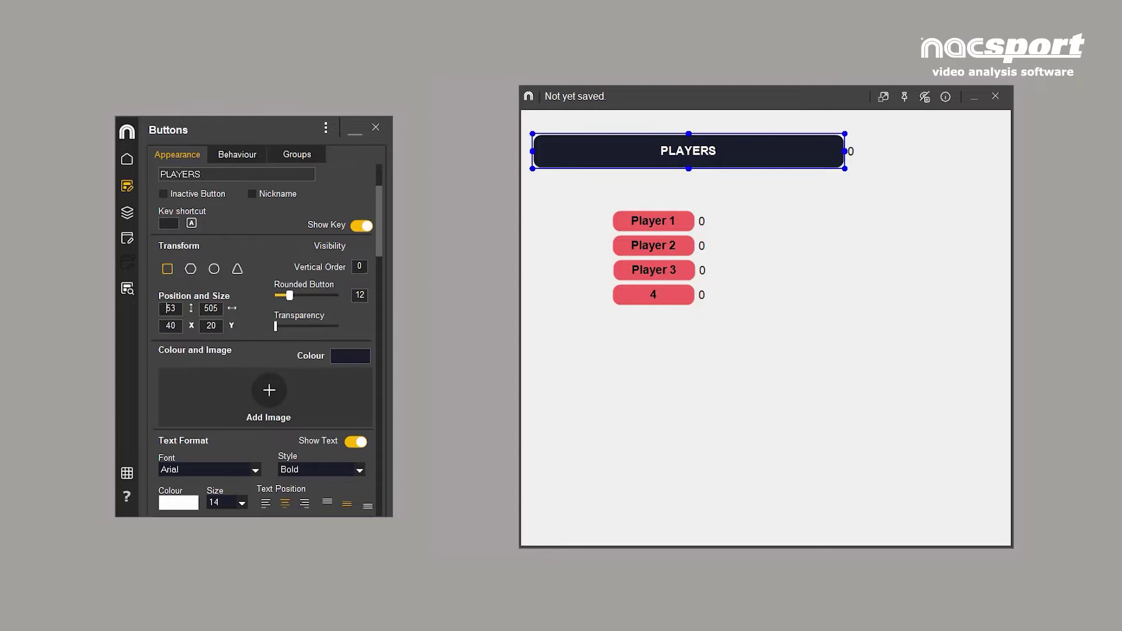
text(35)
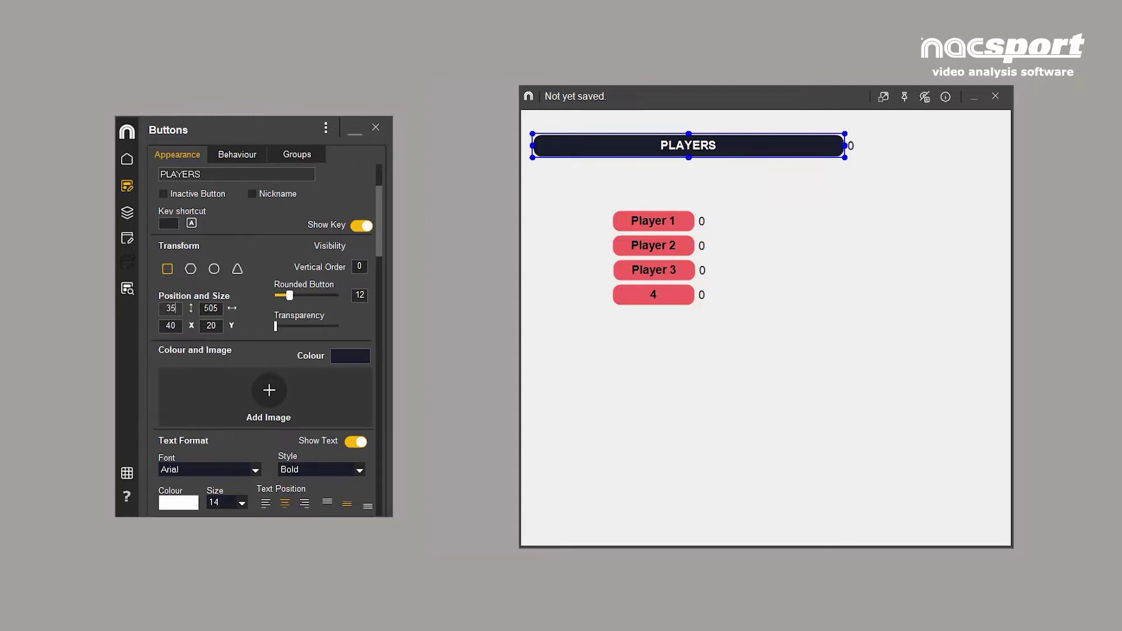
double_click(210, 308)
text(253)
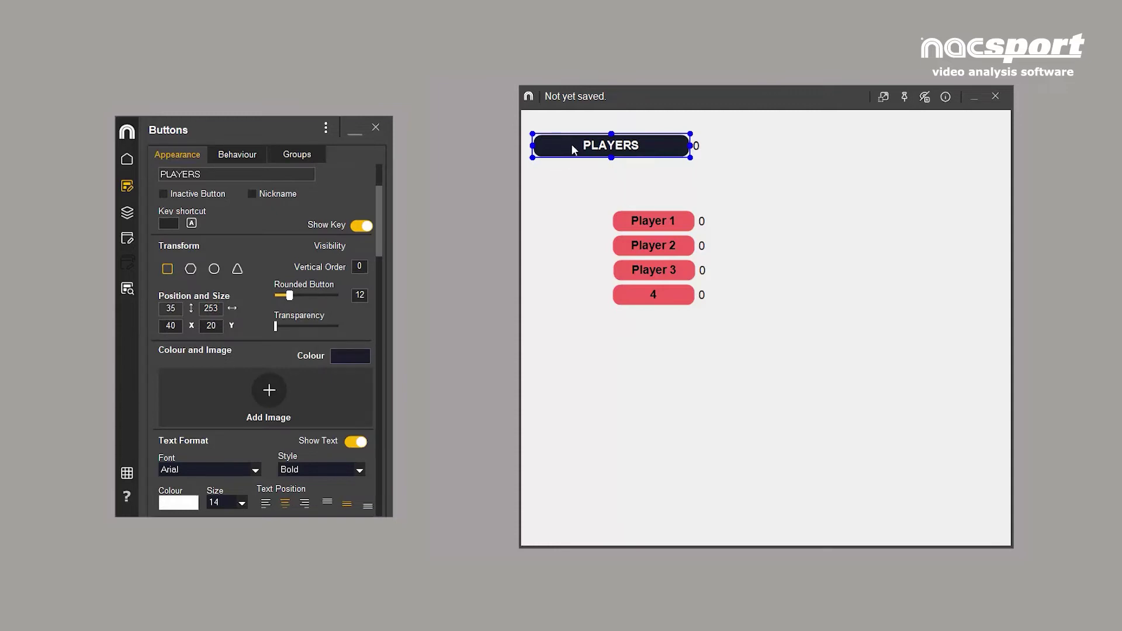
Step: Move the PLAYERS button to X 460, Y 512
drag(572, 150, 647, 381)
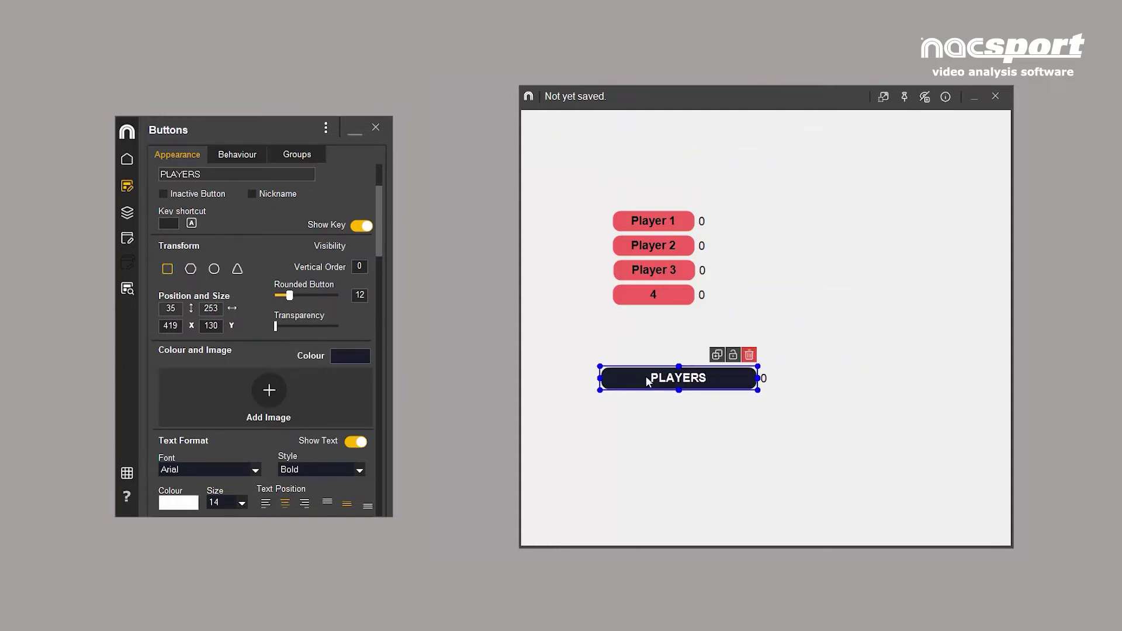
double_click(170, 325)
text(460)
key(Tab)
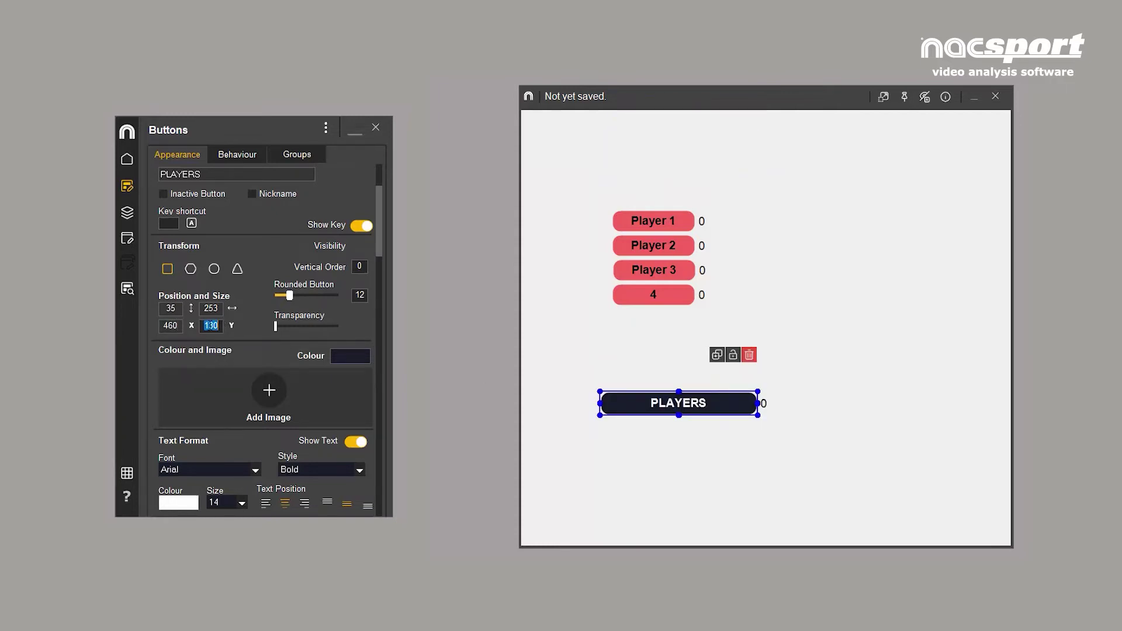
text(512)
Step: Select the four Player buttons and nudge them into place with the arrow keys
drag(576, 182, 722, 324)
key(Up)
key(Up)
key(Up)
key(Up)
key(Up)
key(Up)
key(Up)
key(Up)
key(Up)
key(Up)
key(Down)
key(Down)
key(Down)
key(Down)
key(Down)
key(Down)
key(Down)
key(Down)
key(Down)
key(Down)
key(Down)
key(Down)
key(Down)
key(Down)
key(Down)
key(Down)
key(Down)
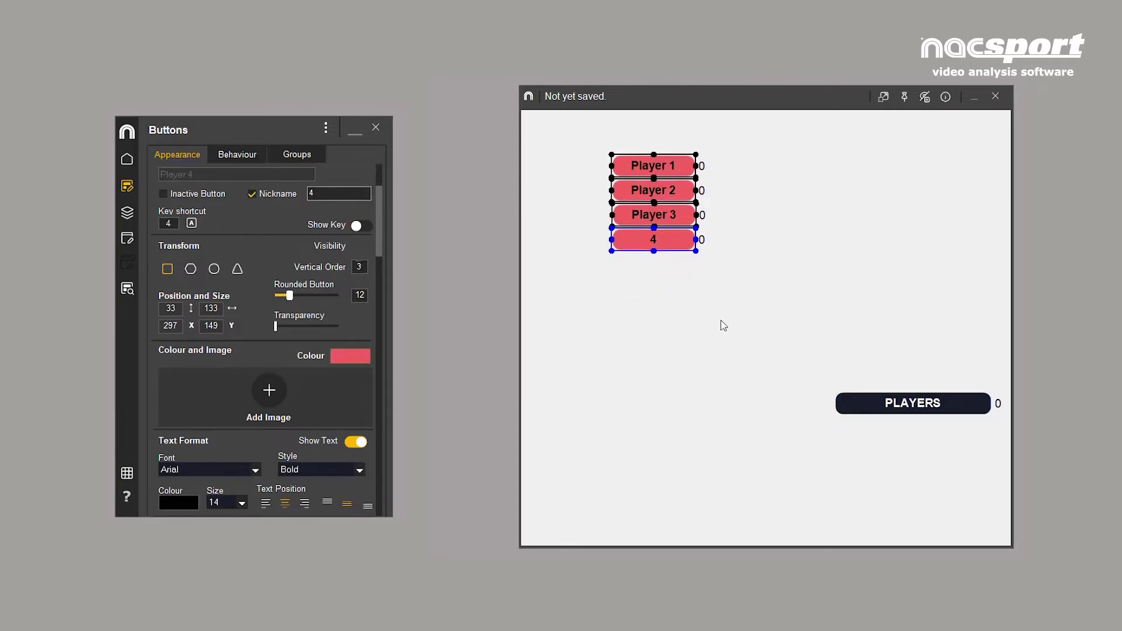
key(Left)
key(Left)
key(Left)
key(Left)
key(Left)
key(Left)
key(Left)
key(Left)
key(Left)
key(Left)
key(Left)
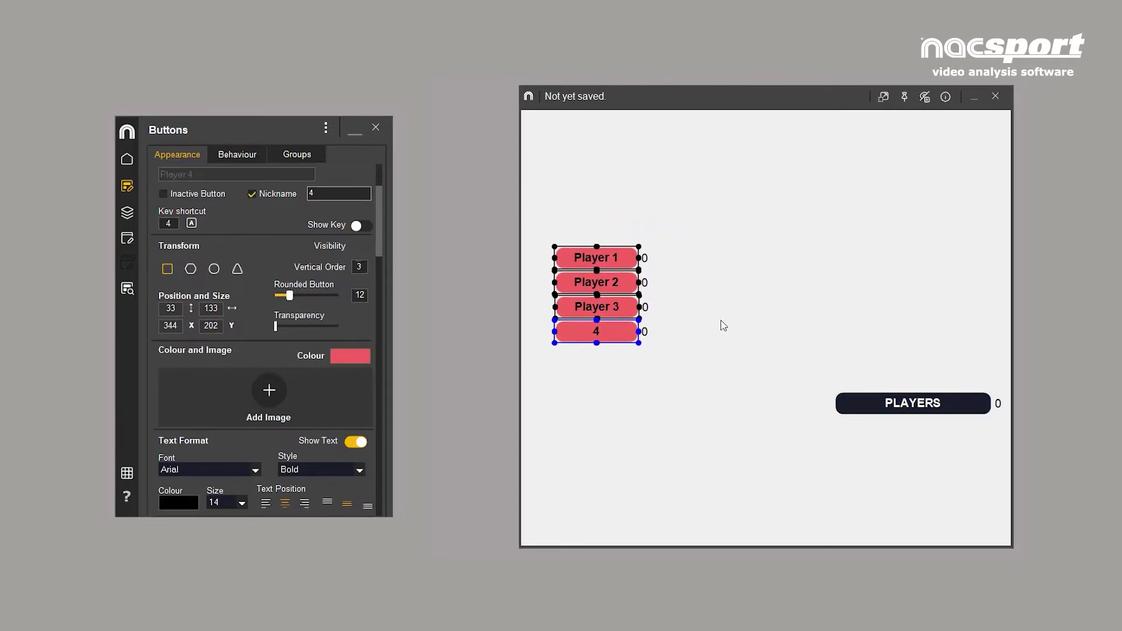
Step: Shift the player buttons toward the PLAYERS bar and send them to the back
key(Right)
key(Right)
key(Right)
key(Right)
key(Right)
key(Right)
key(Right)
key(Right)
key(Right)
key(Right)
key(Right)
key(Right)
key(Right)
key(Right)
key(Right)
key(Right)
key(Right)
key(Right)
key(Right)
key(Right)
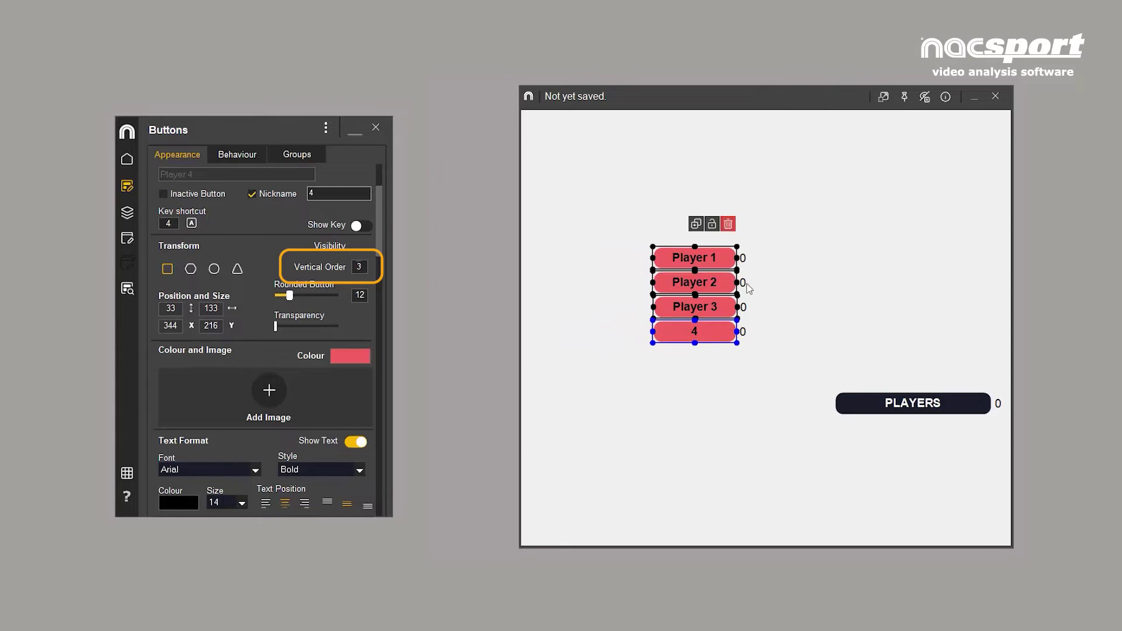
drag(723, 285, 753, 306)
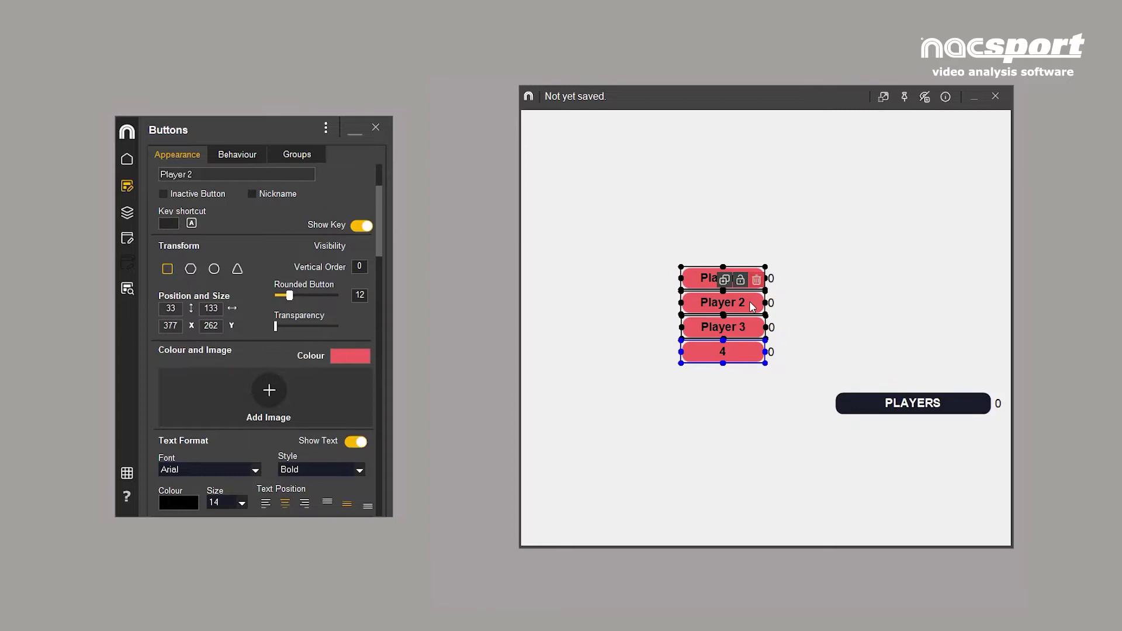
right_click(753, 306)
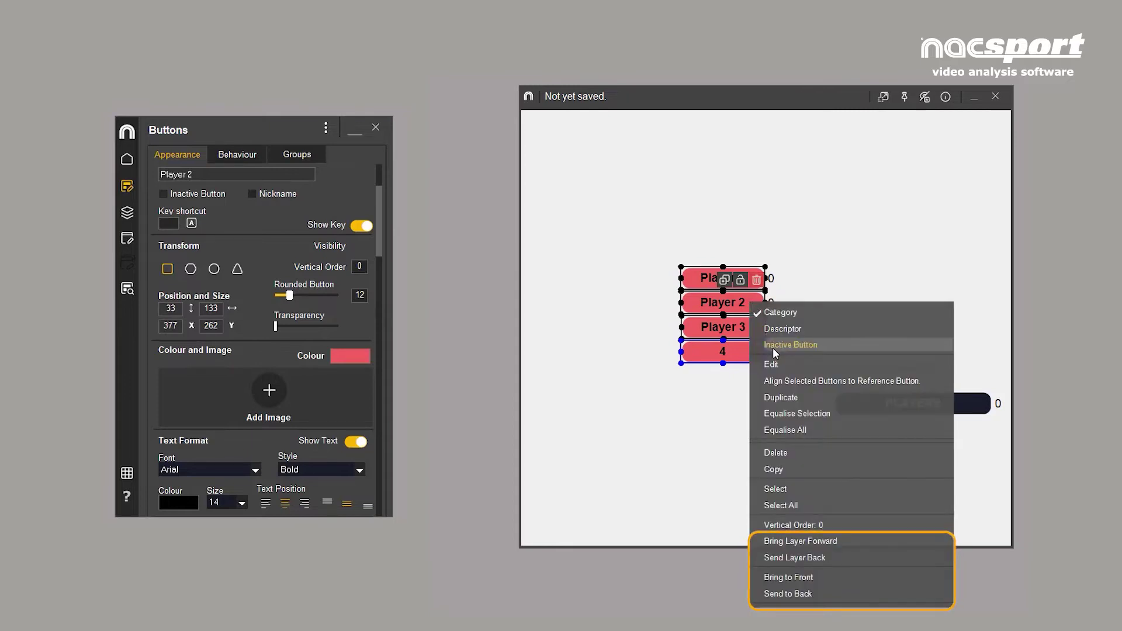
click(800, 593)
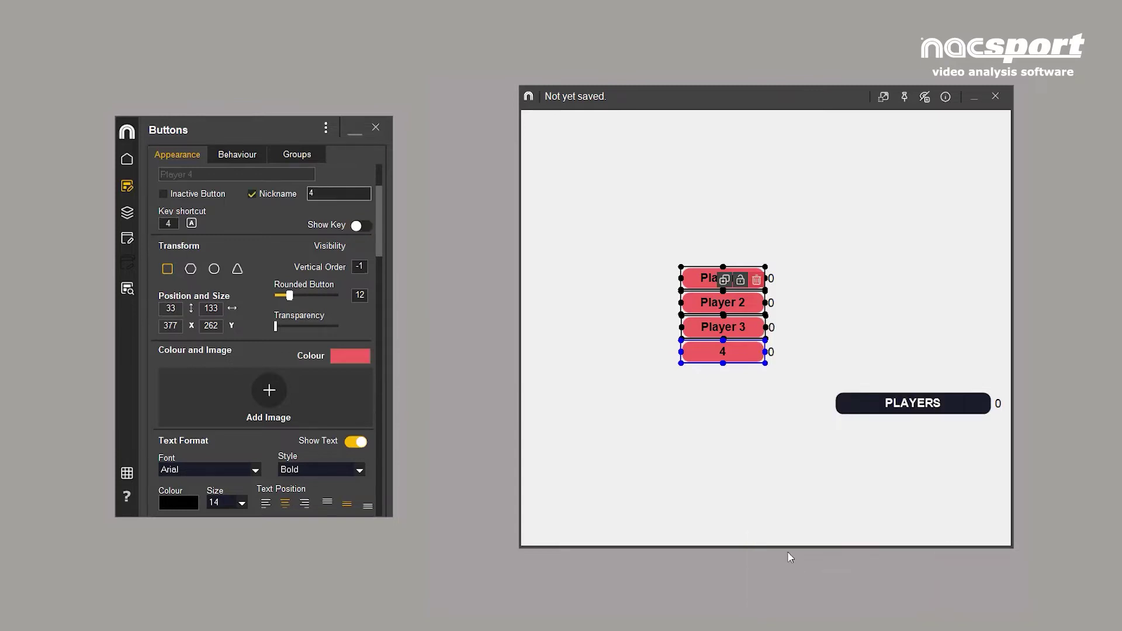
Step: Drag the player buttons under the PLAYERS bar and raise the bar's transparency
drag(728, 304, 839, 397)
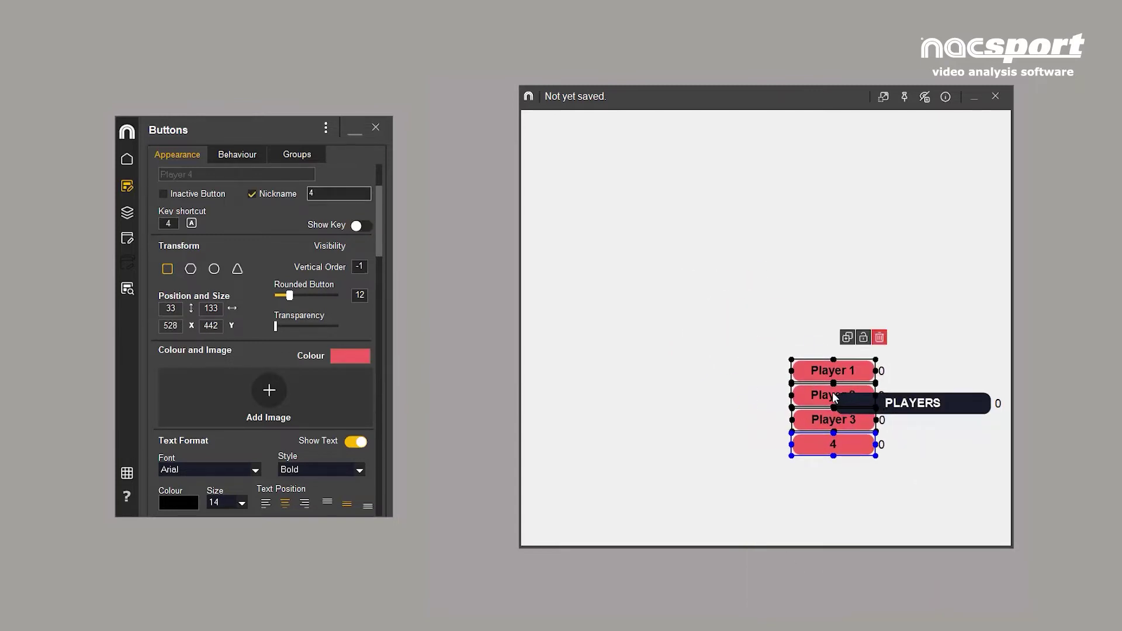
click(959, 402)
mouse_move(274, 326)
mouse_down()
mouse_move(299, 325)
mouse_move(288, 326)
mouse_up()
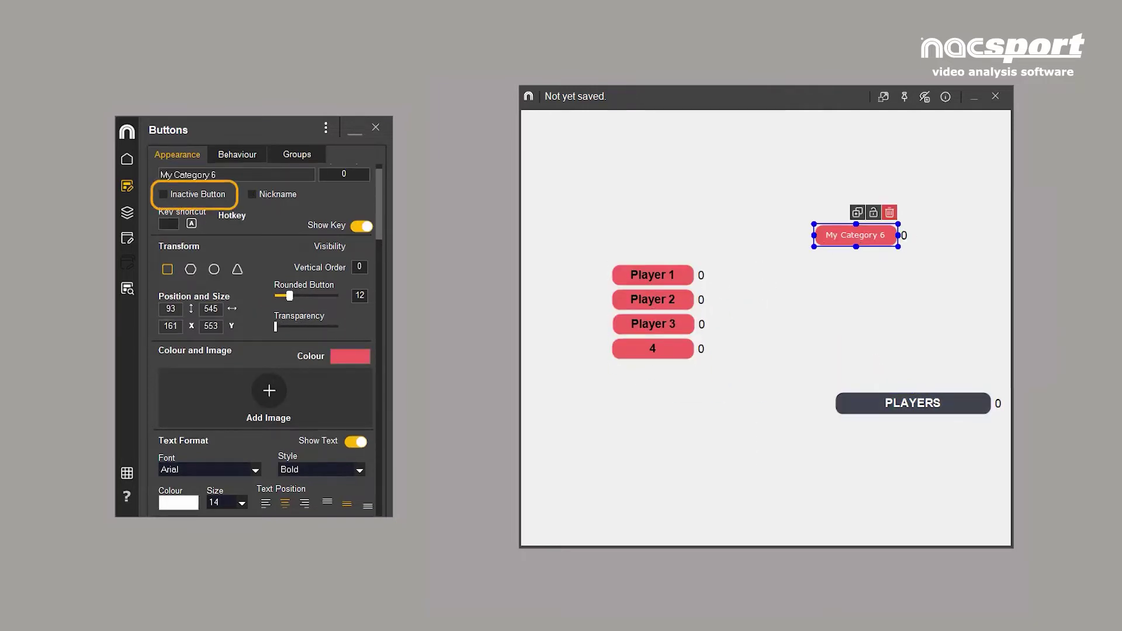
Step: Make My Category 6 an inactive grey 208 x 288 panel placed under the PLAYERS bar
click(163, 194)
click(174, 309)
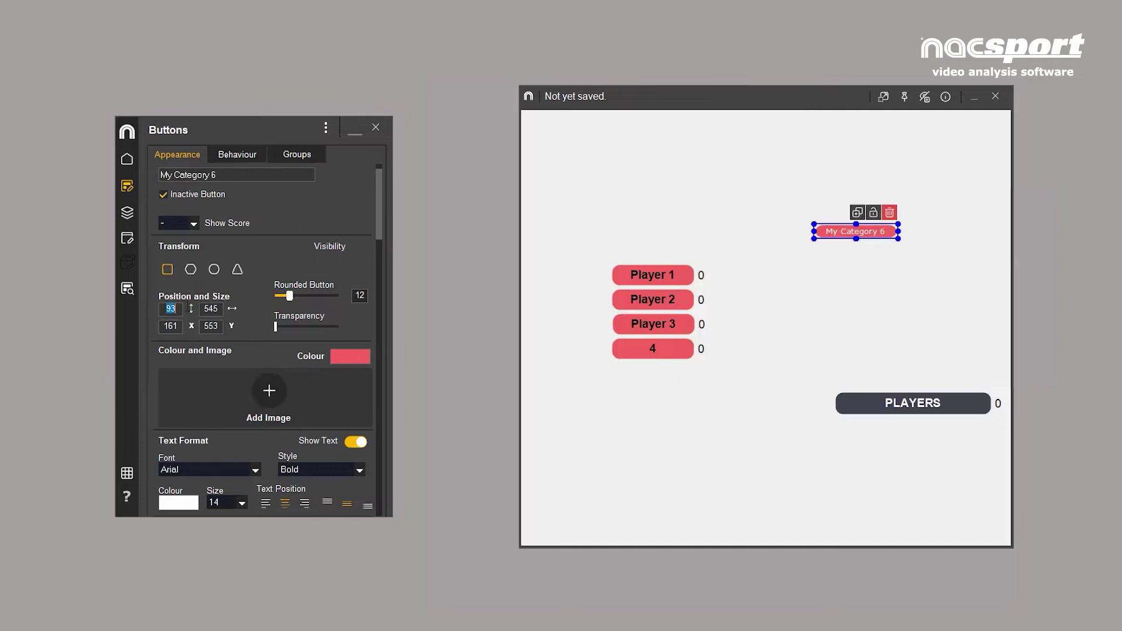
text(208)
key(Tab)
text(288)
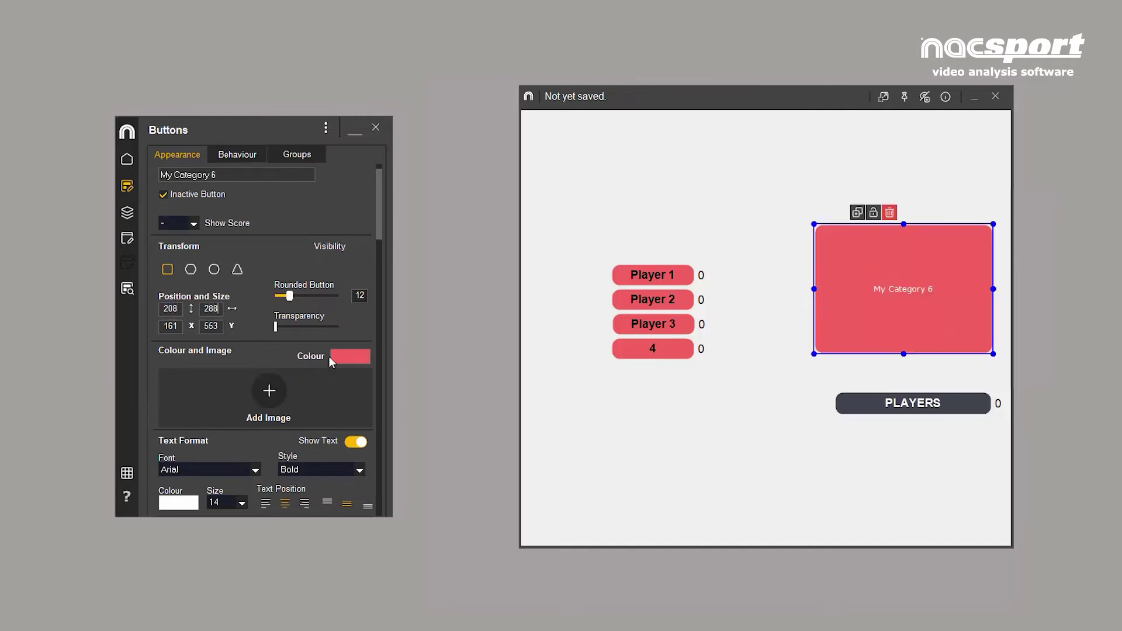
click(331, 360)
click(449, 533)
click(1035, 529)
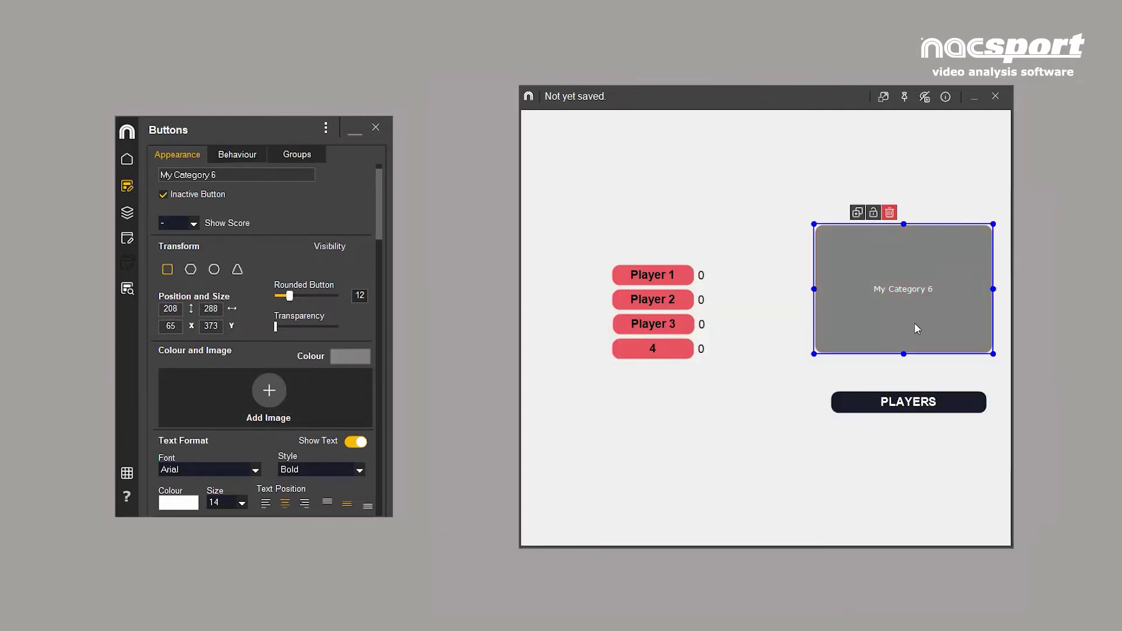
drag(916, 329, 925, 505)
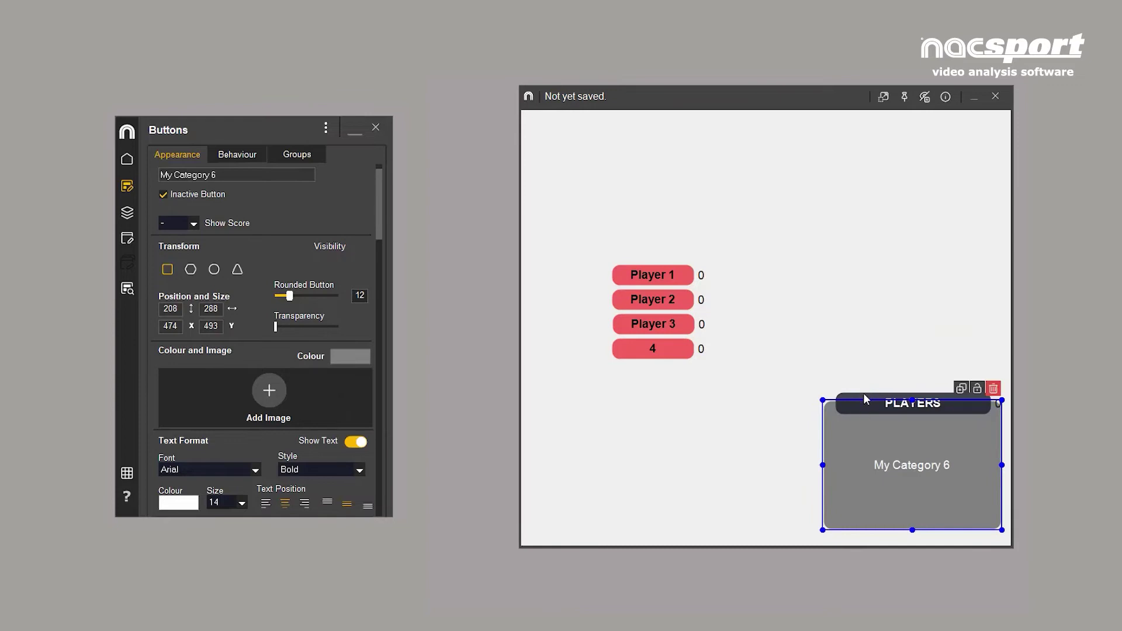
Step: Reset the PLAYERS bar's Transparency to zero so it is fully opaque
click(864, 392)
drag(286, 327, 275, 327)
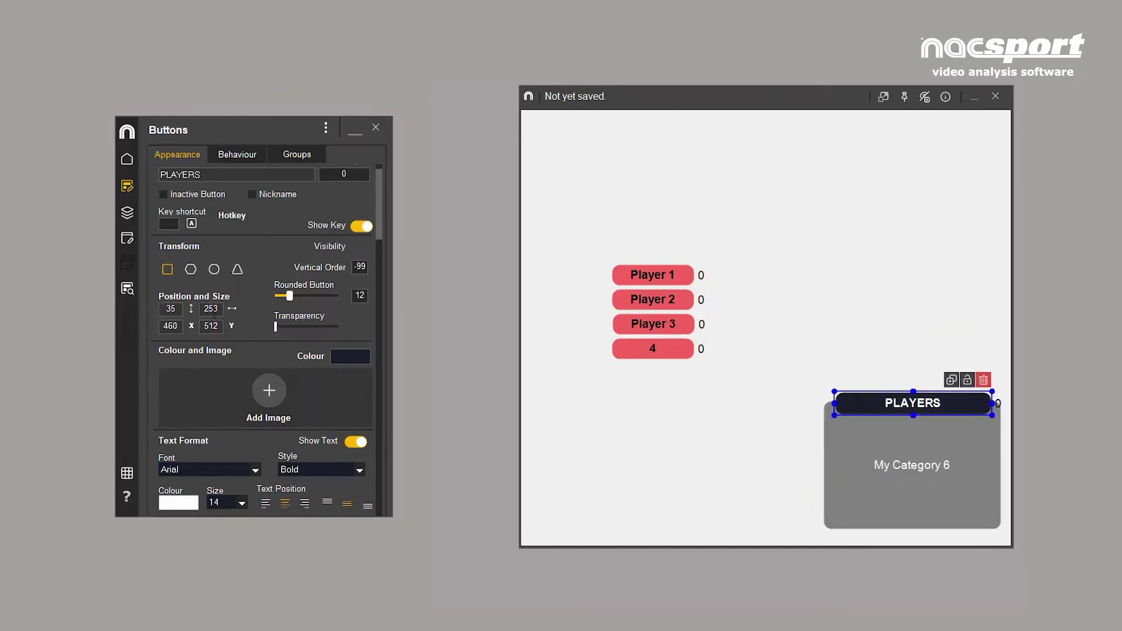
click(164, 197)
click(652, 349)
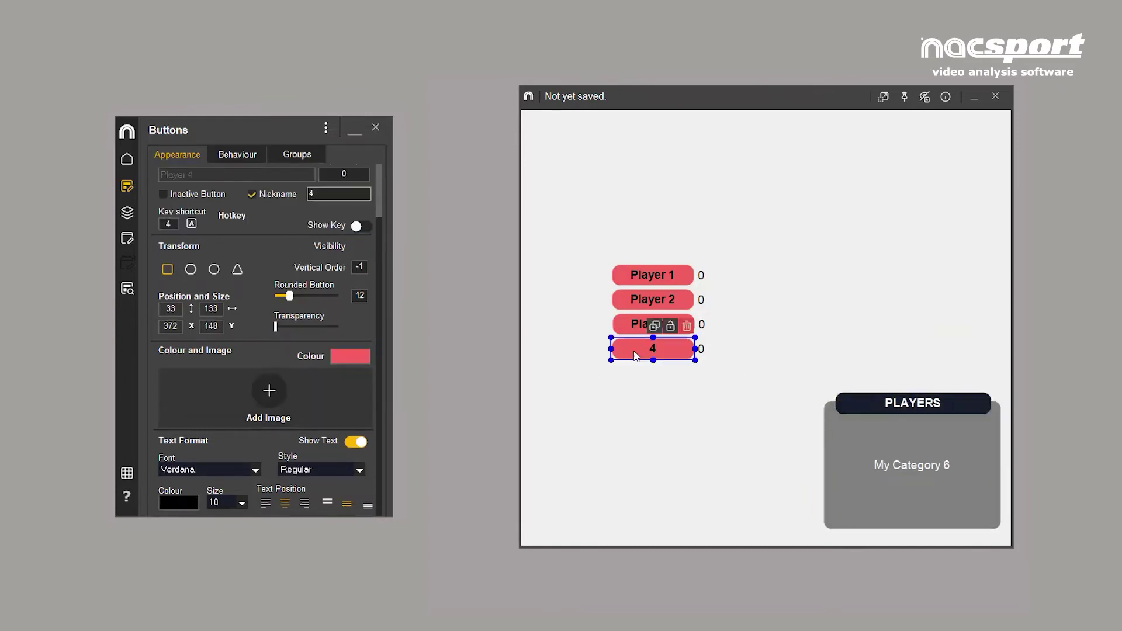
scroll(375, 302, down, 1)
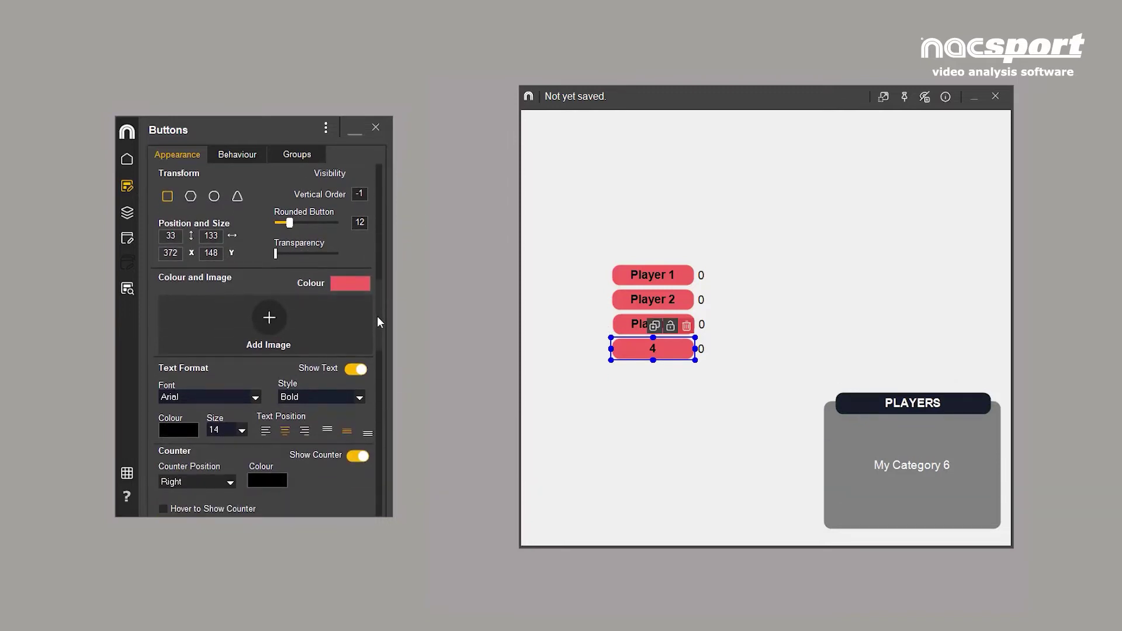
Step: Load Soccer Tshirt.png into button 4, shrink it to 56 x 64, and stretch the image to fit
click(270, 318)
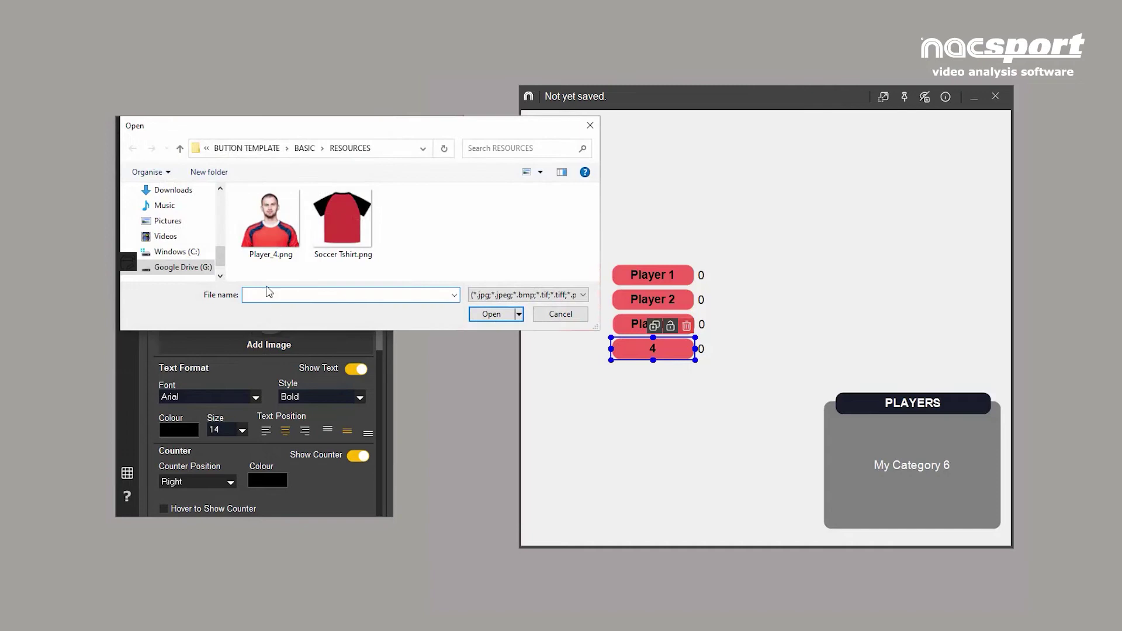
double_click(270, 246)
click(346, 257)
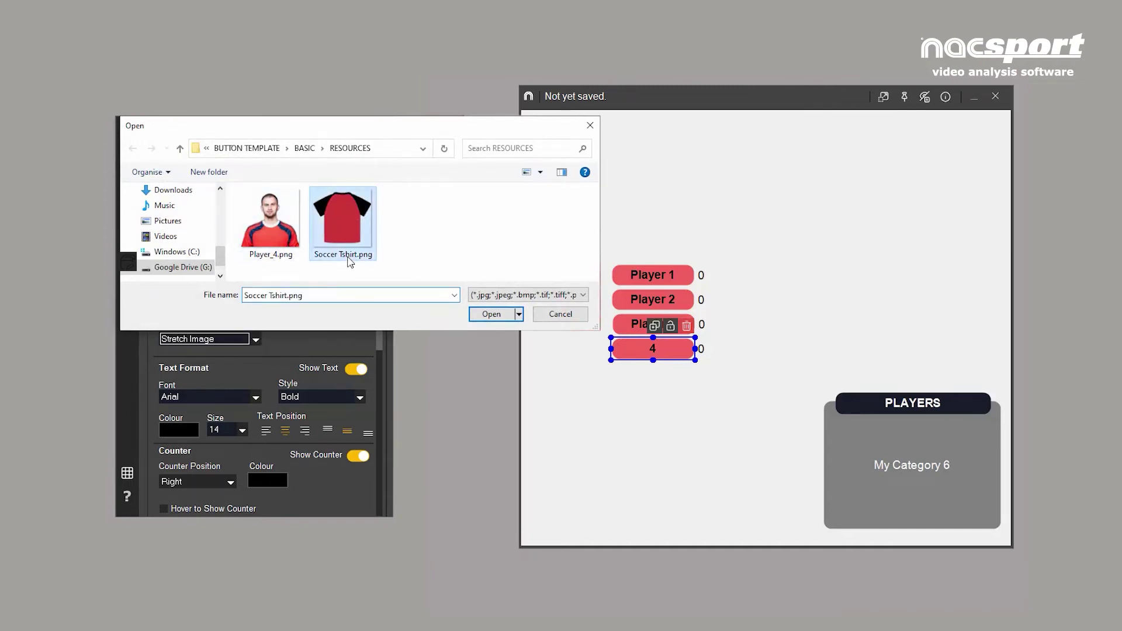
click(490, 316)
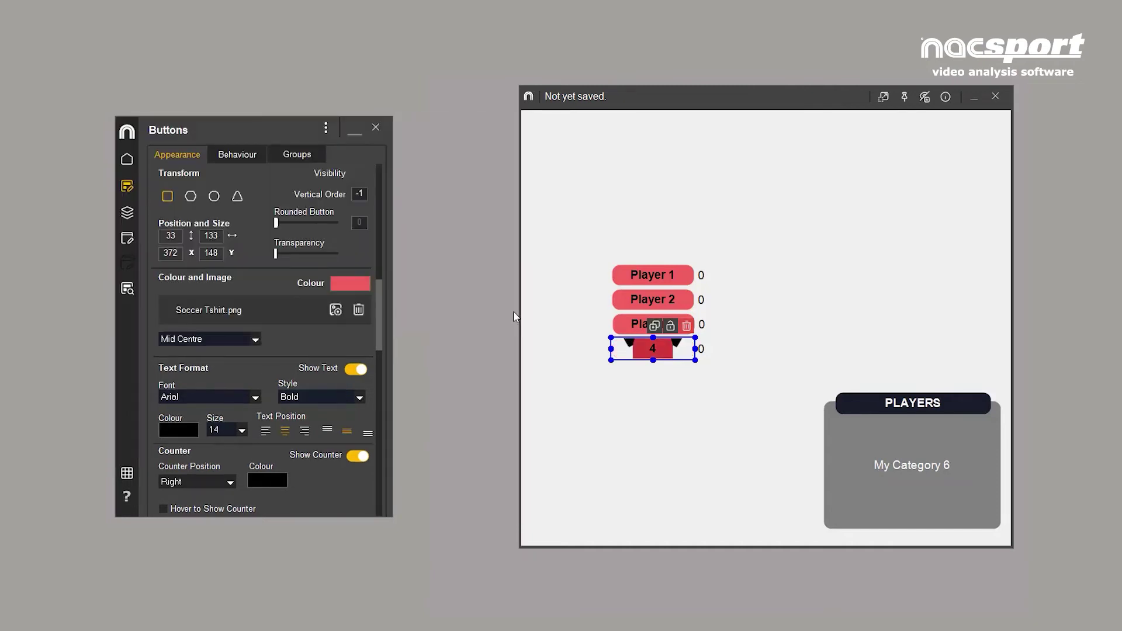
drag(699, 363, 657, 379)
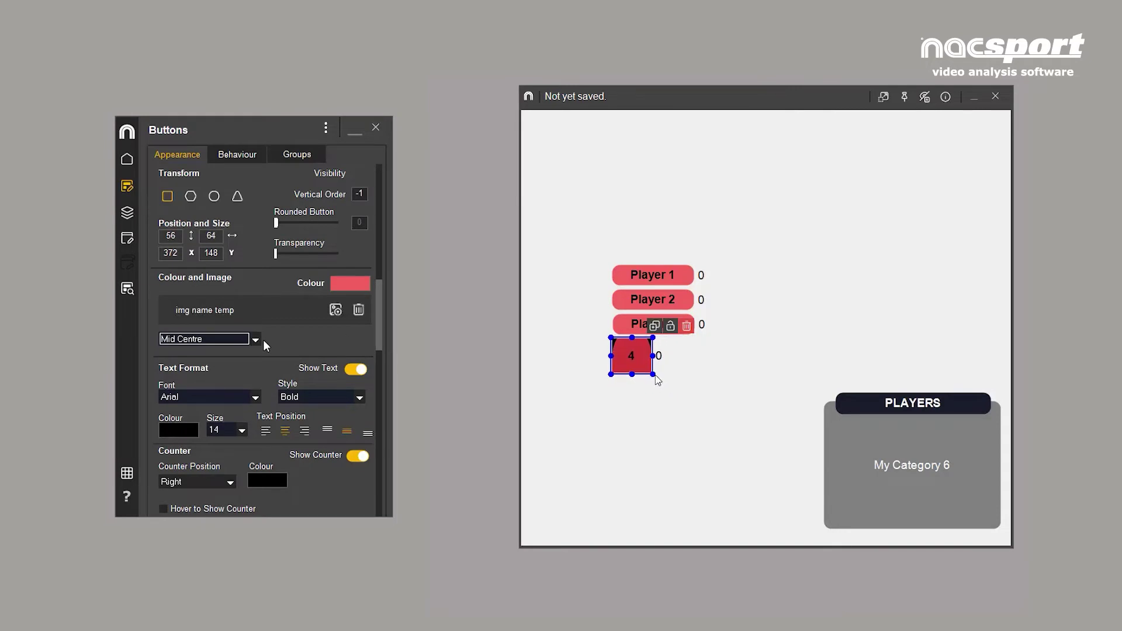
click(255, 339)
click(208, 451)
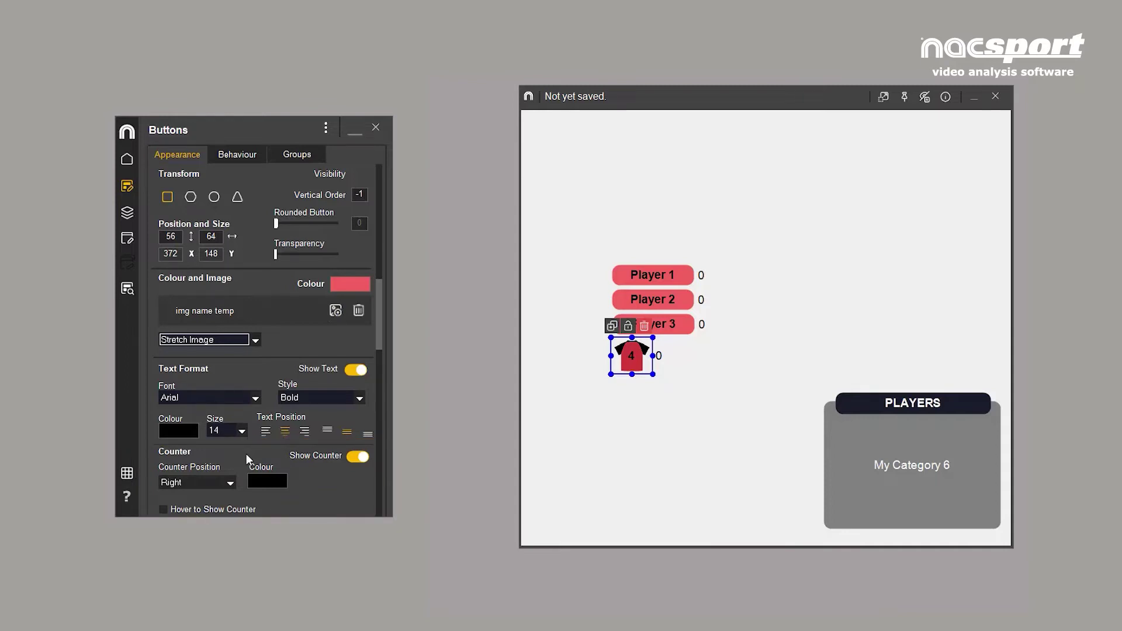
Step: Place button 4's counter below the button and colour it dark red
click(232, 491)
click(200, 531)
click(267, 481)
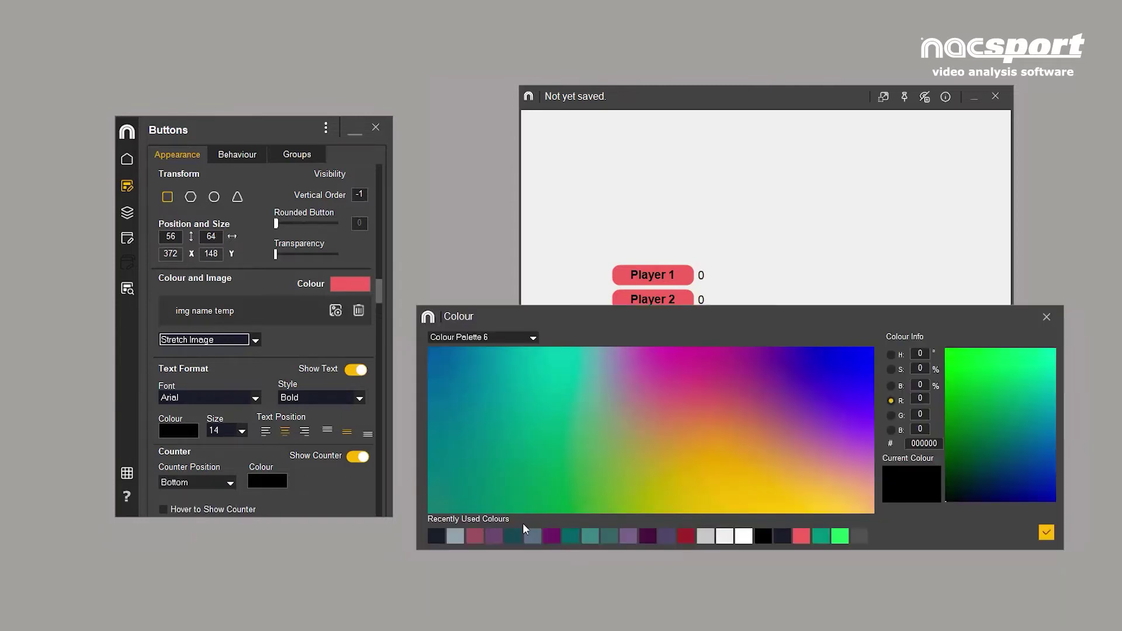
click(686, 536)
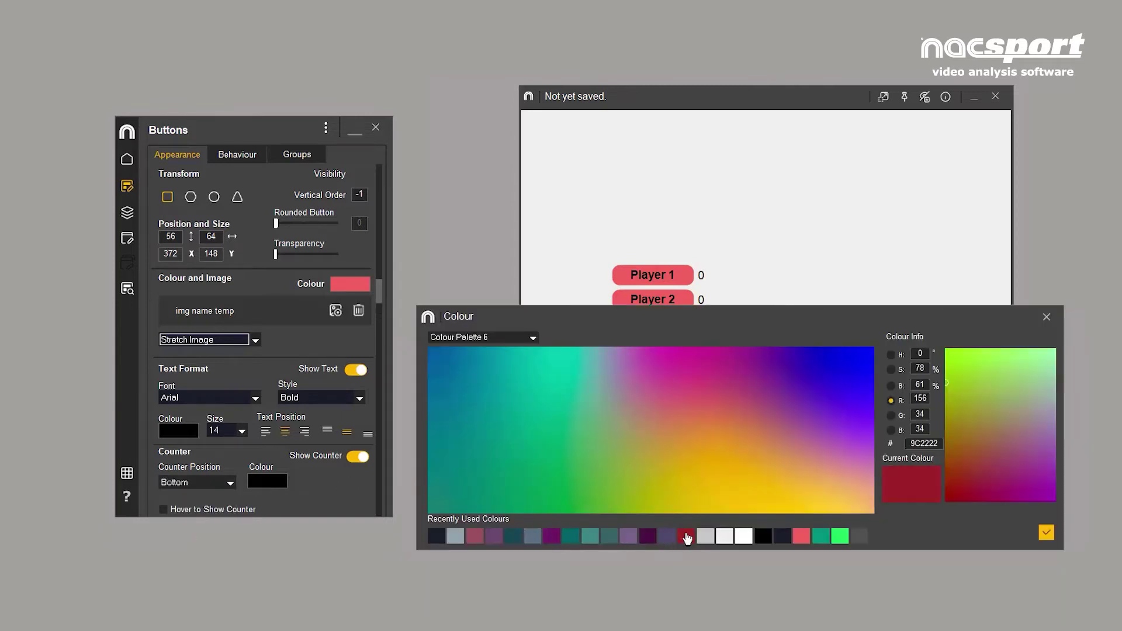
click(1046, 532)
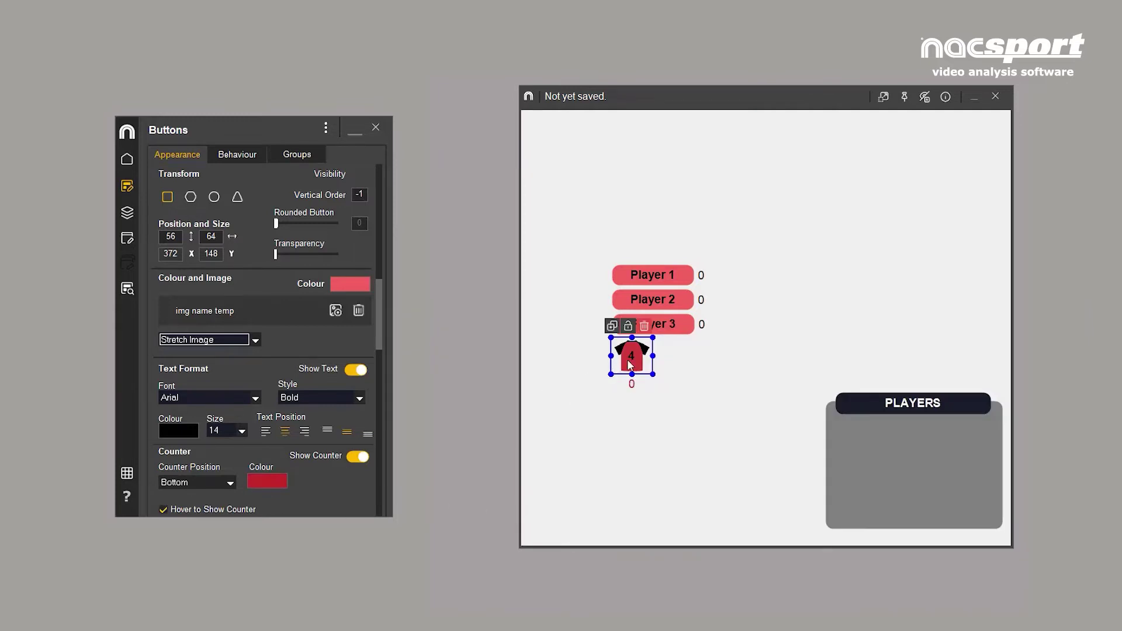
Step: Switch the Show Counter toggle off for the shirt button
click(363, 455)
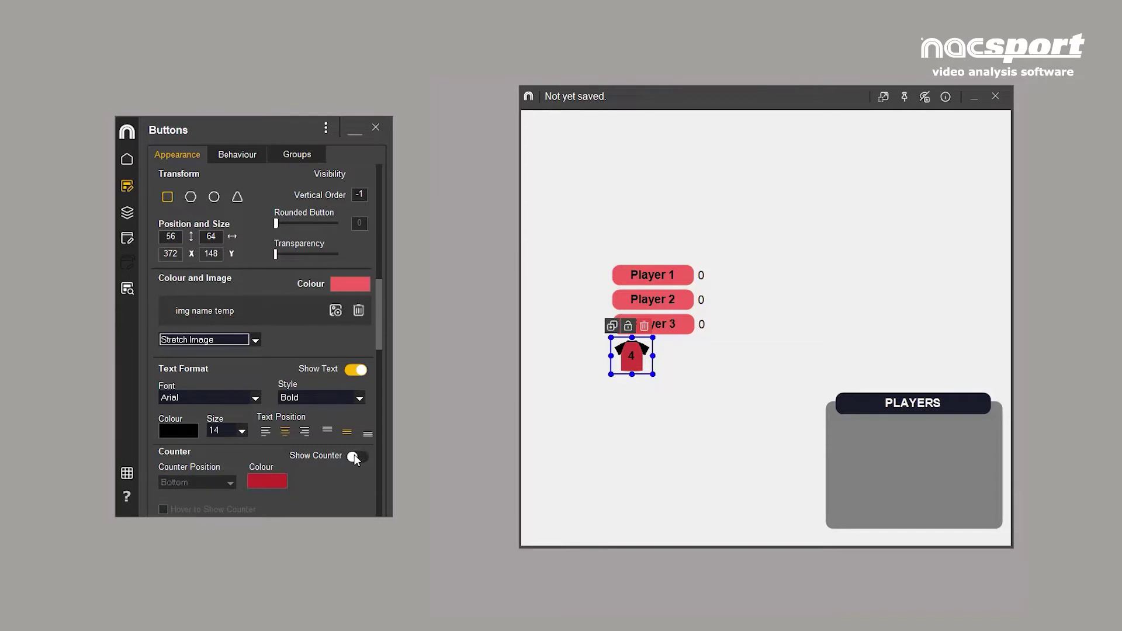
click(359, 457)
click(355, 459)
Step: Describe button 4 as 'THIS BUTTON REPRESENTS THE PLAYER NUMBER FOUR', check its tooltip, and move it into PLAYERS
scroll(378, 341, down, 4)
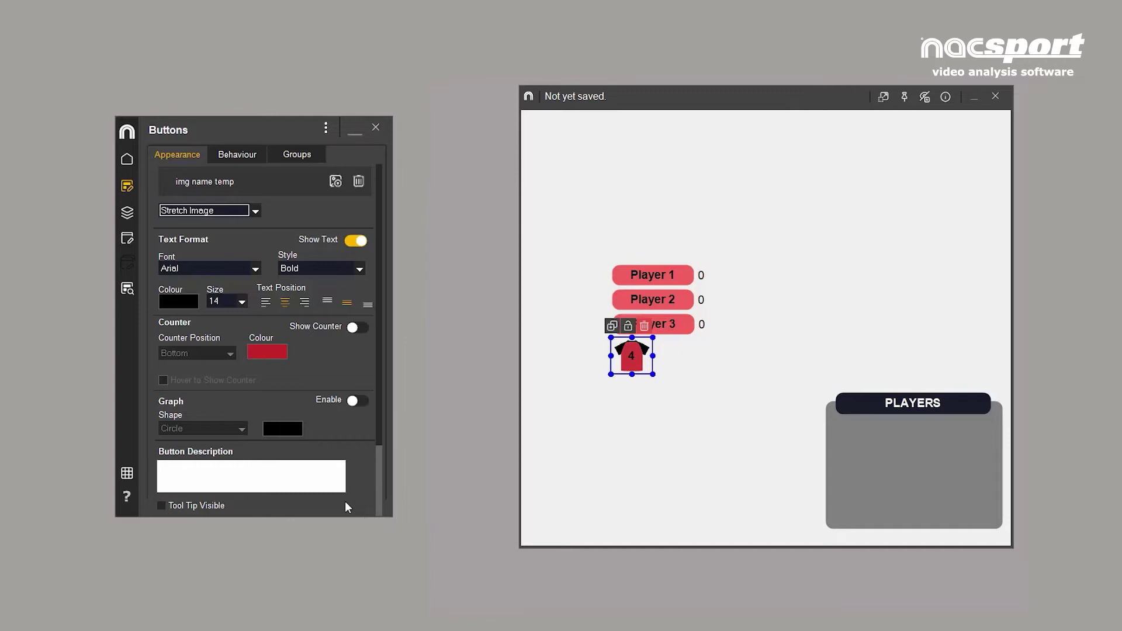
click(299, 467)
text(THIS BUTTON REP)
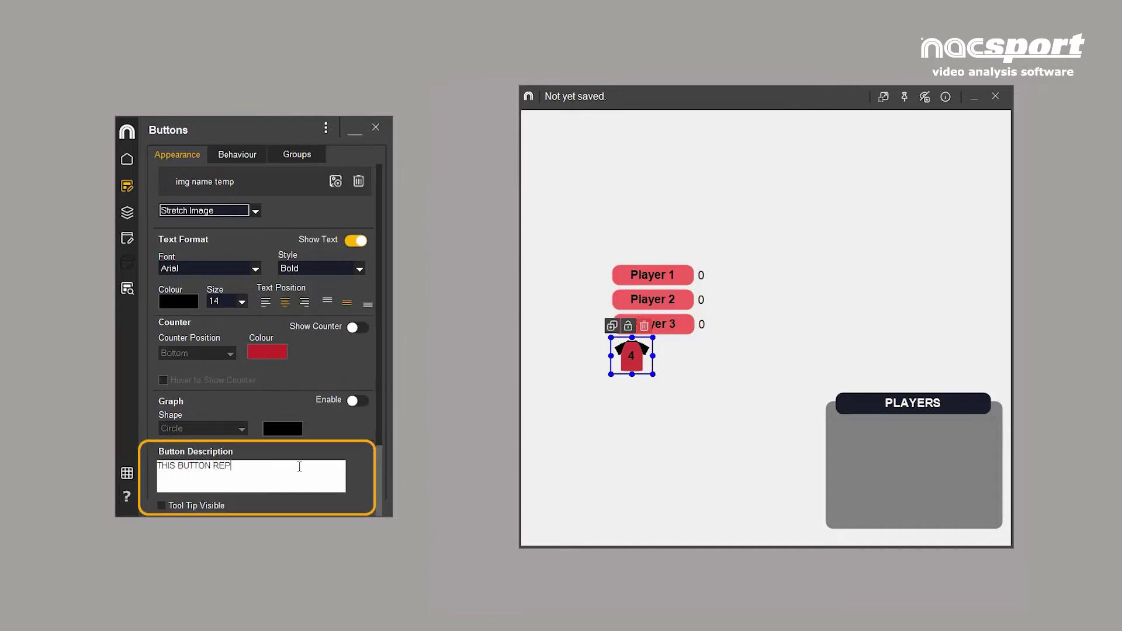
text(RESENTS THE PLAYER NUMBER FOUR)
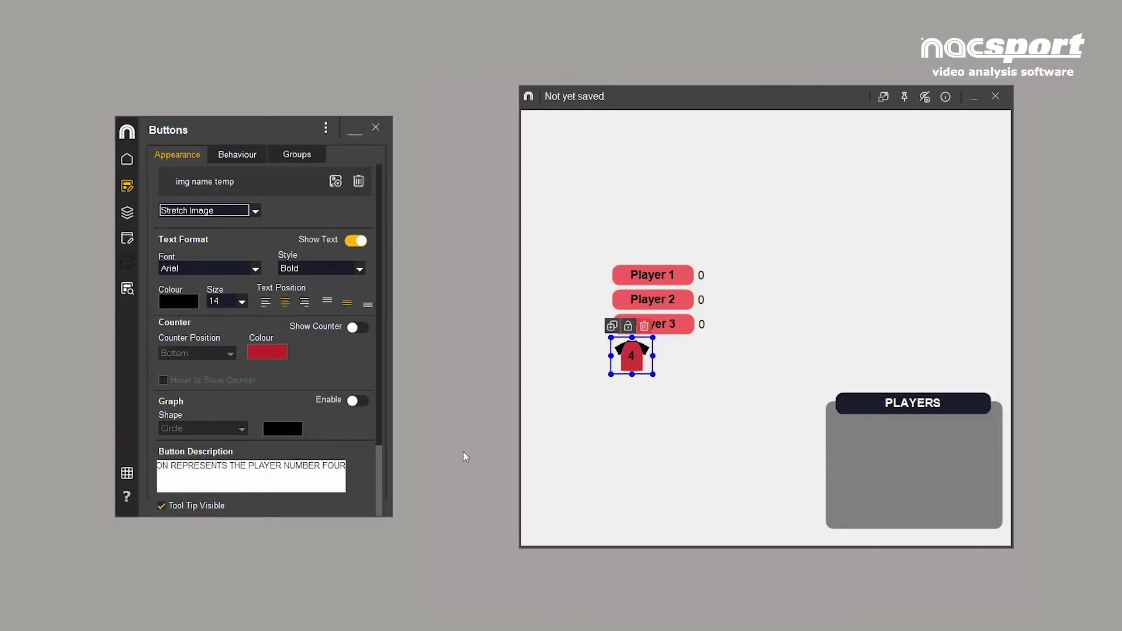
click(634, 368)
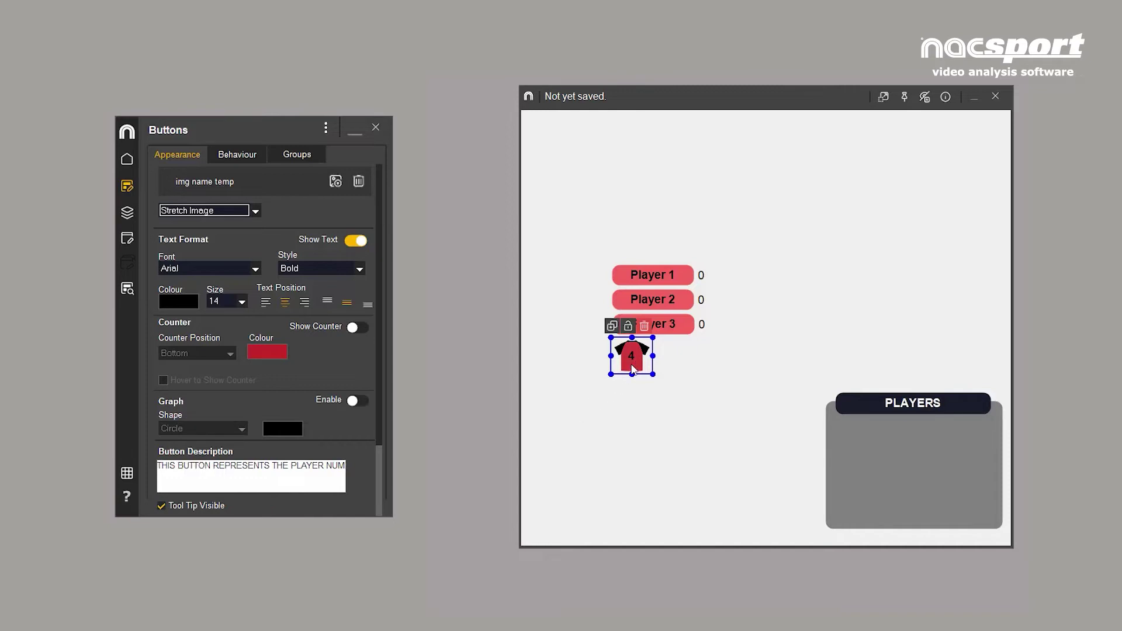
mouse_move(634, 368)
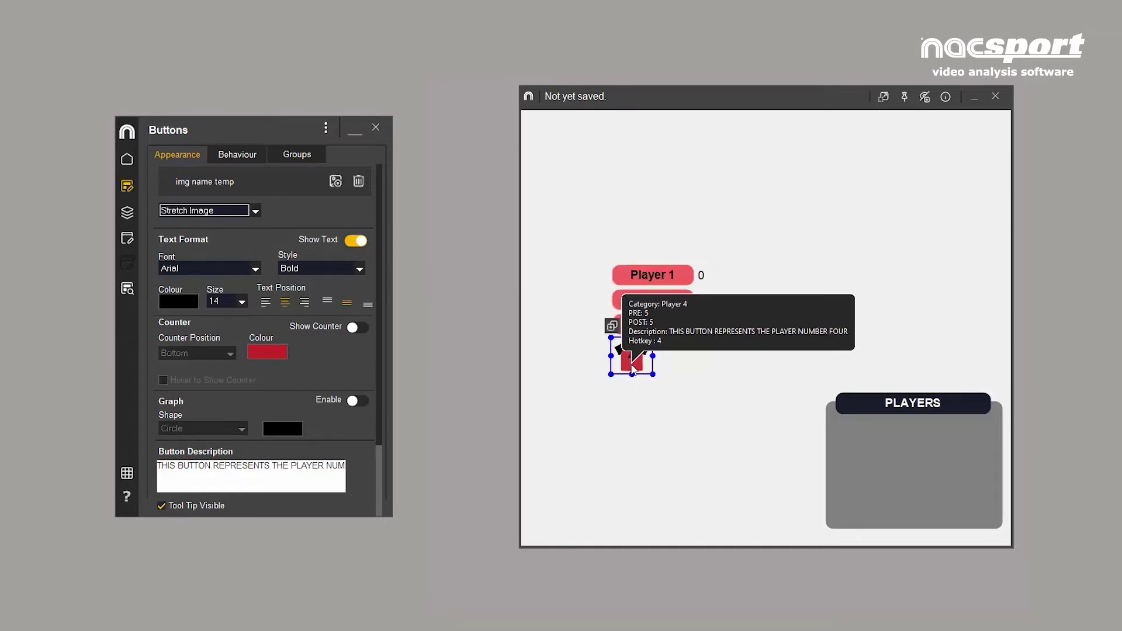
drag(634, 368, 970, 453)
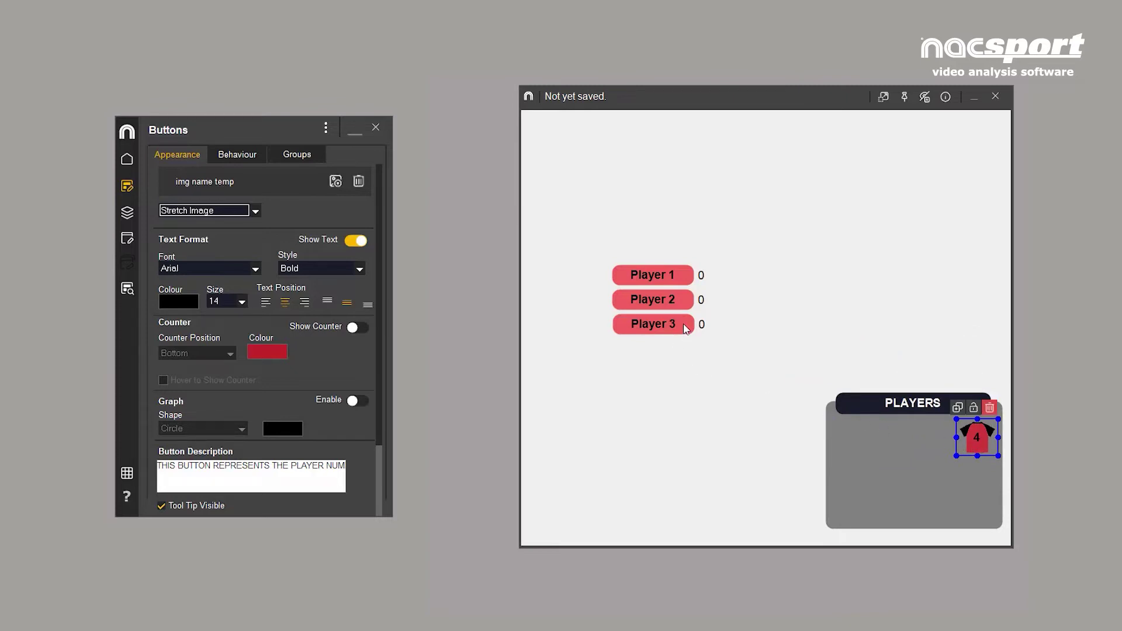
Step: Delete Player 3 and move Player 2 further down, leaving it unlocked
drag(687, 329, 656, 392)
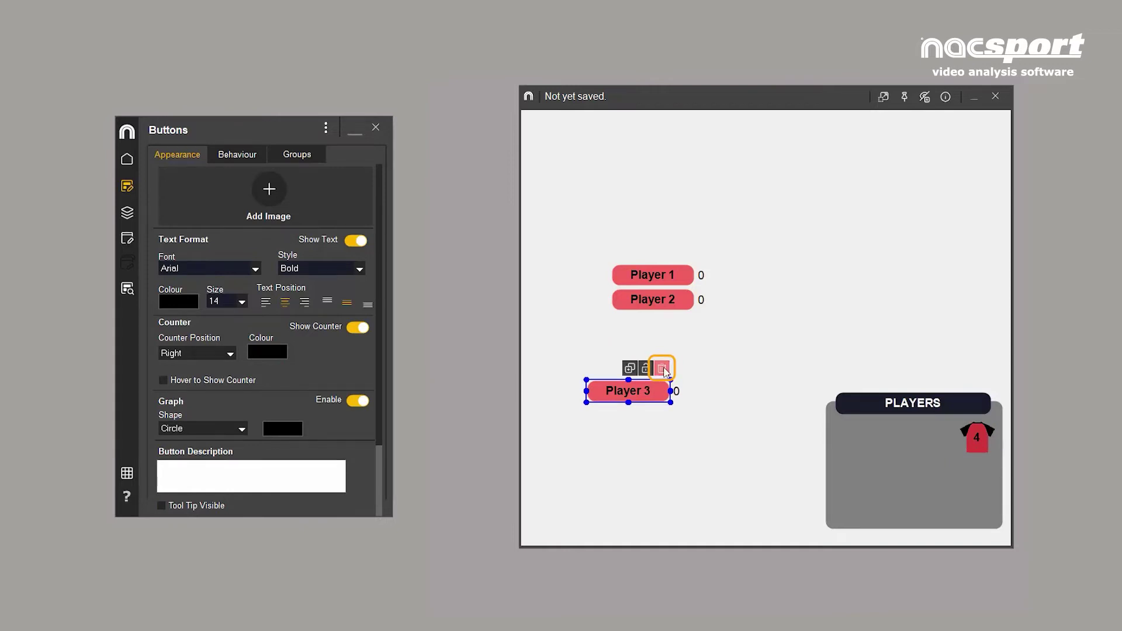
click(663, 369)
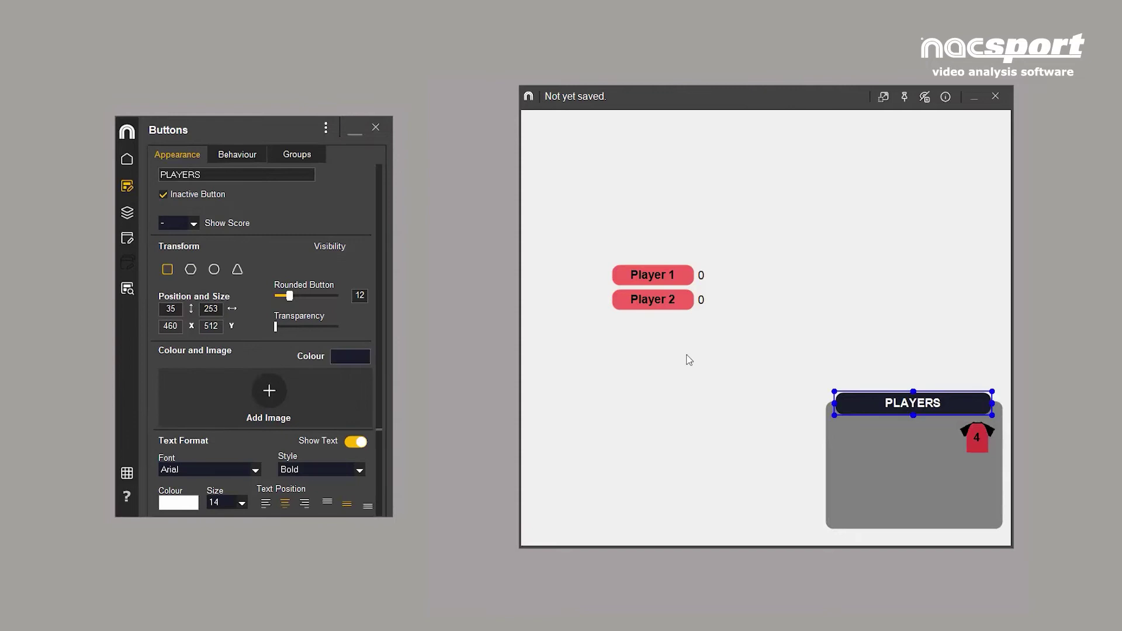
click(674, 299)
drag(675, 299, 674, 337)
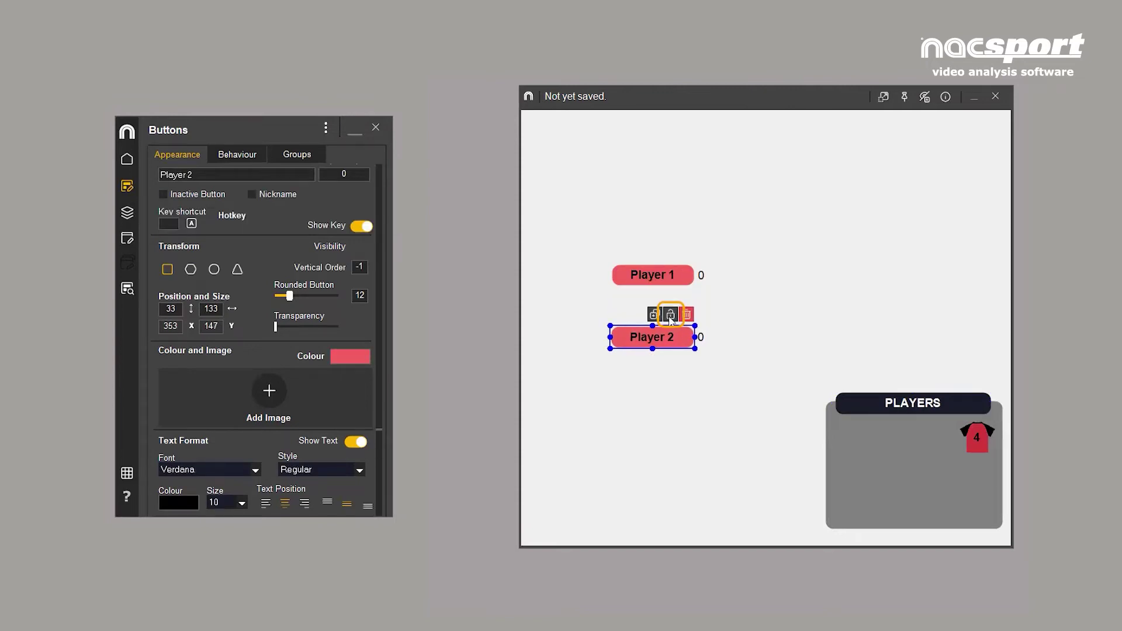
click(670, 316)
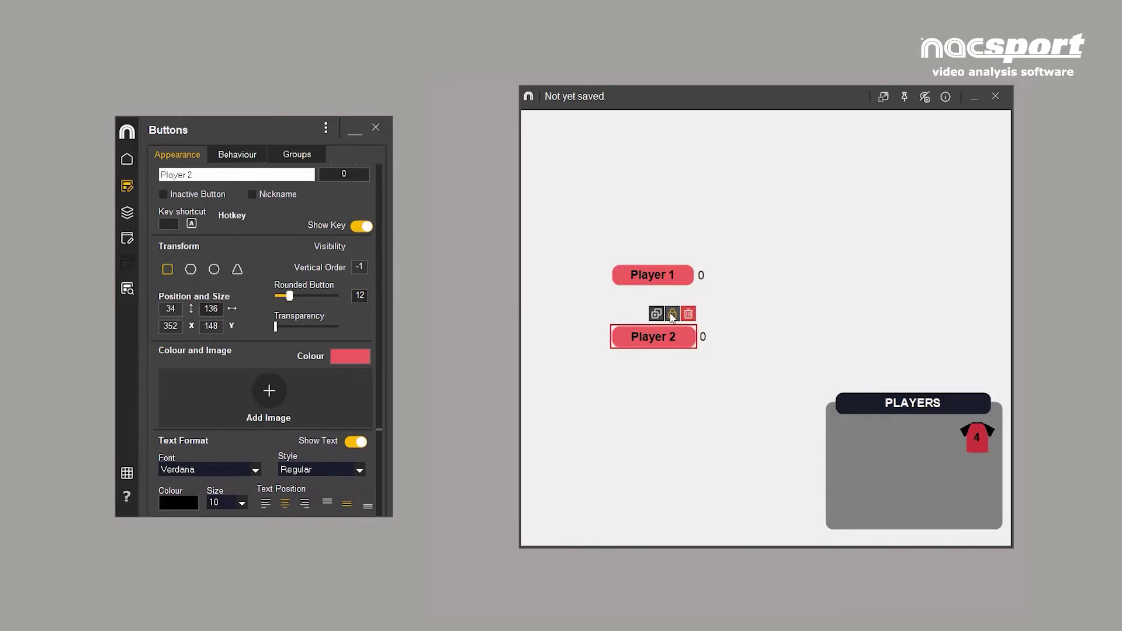
click(672, 315)
Step: Duplicate Player 2 into two copies stacked below it
click(657, 314)
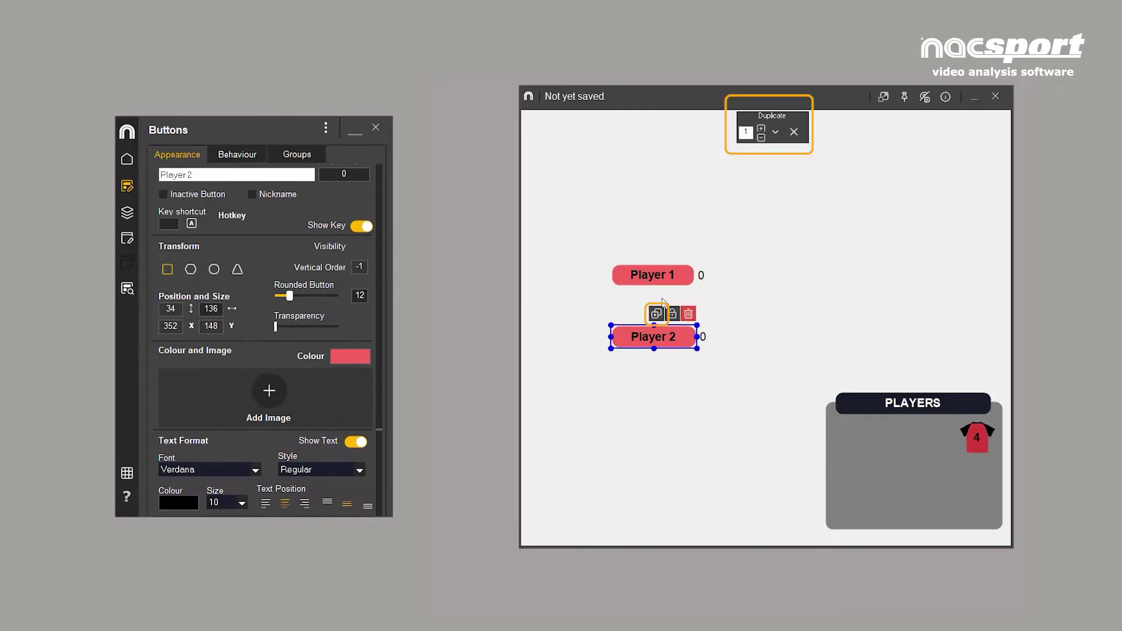
click(761, 131)
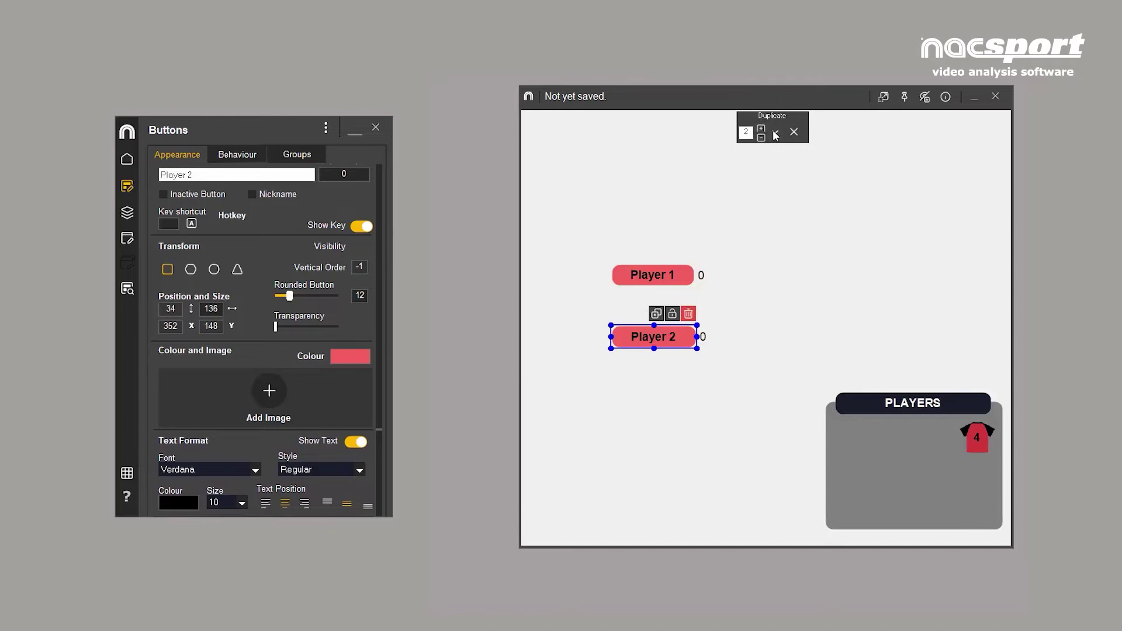
click(776, 132)
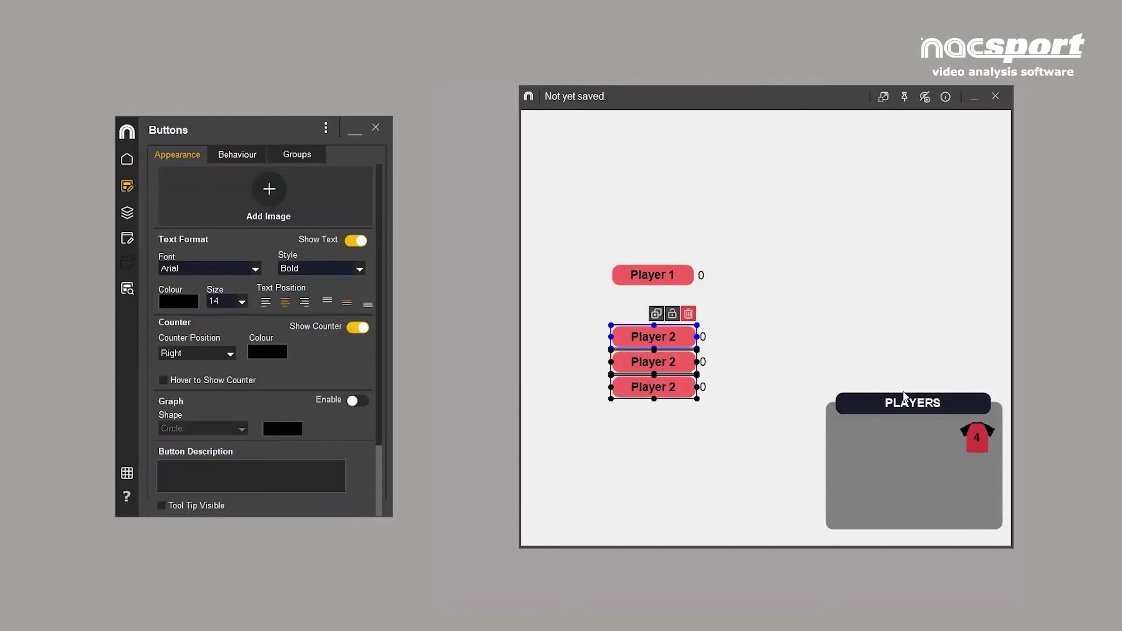
click(973, 446)
Step: Equalise the copied Player buttons to the shirt 4 button's style, excluding their names
right_click(973, 446)
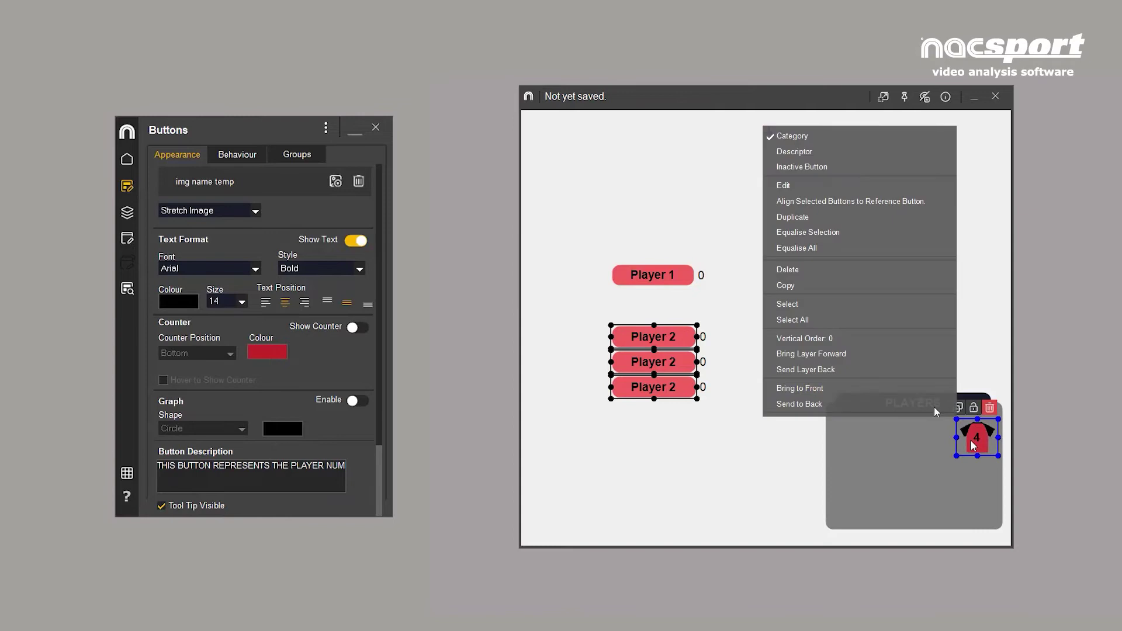
click(909, 236)
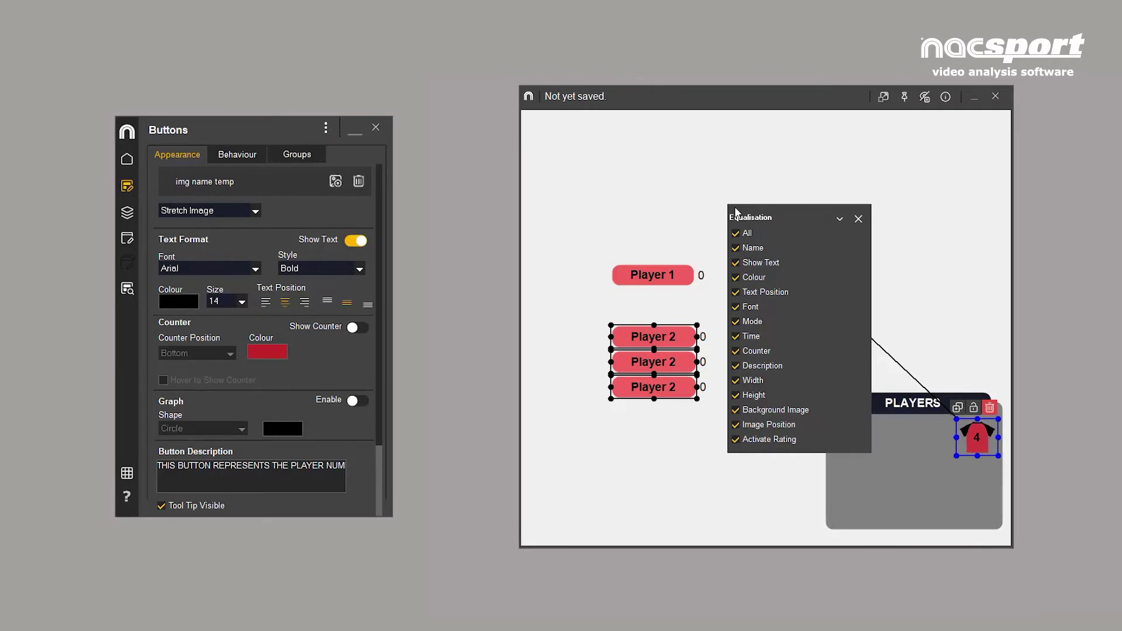
click(735, 248)
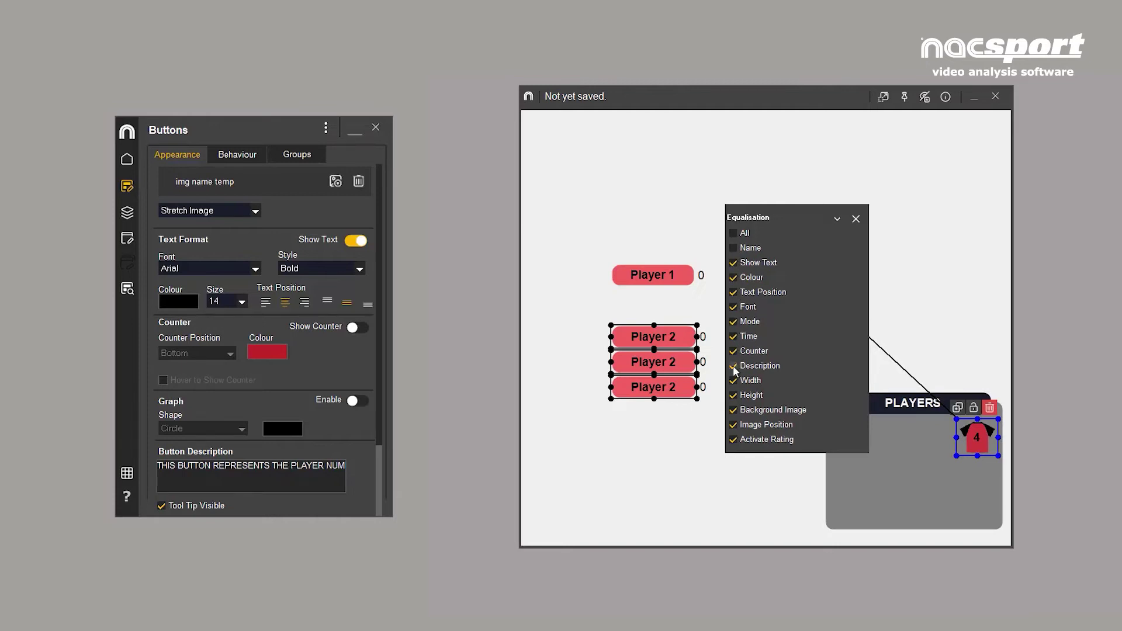
click(837, 219)
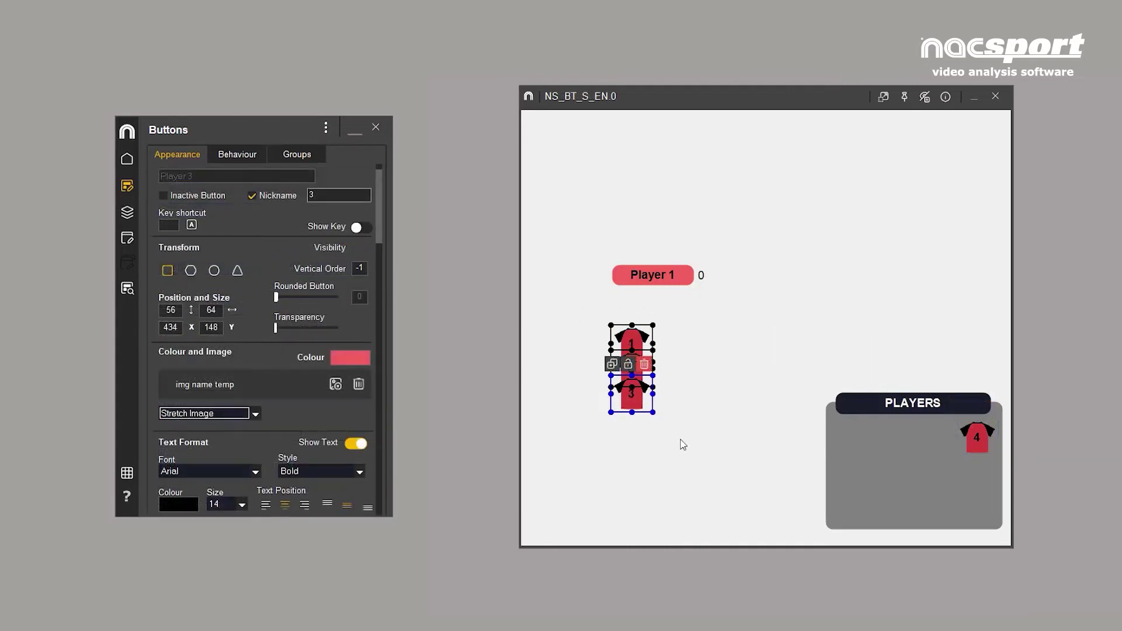
Step: Open the Search and Replace dialog from the Home tools
click(127, 158)
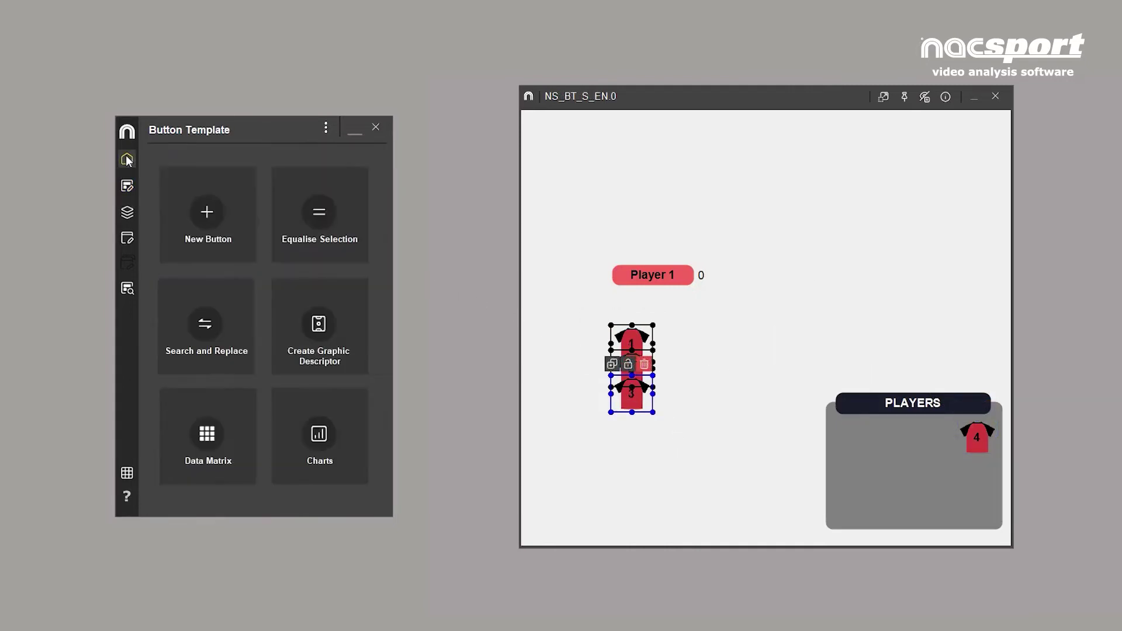
click(284, 191)
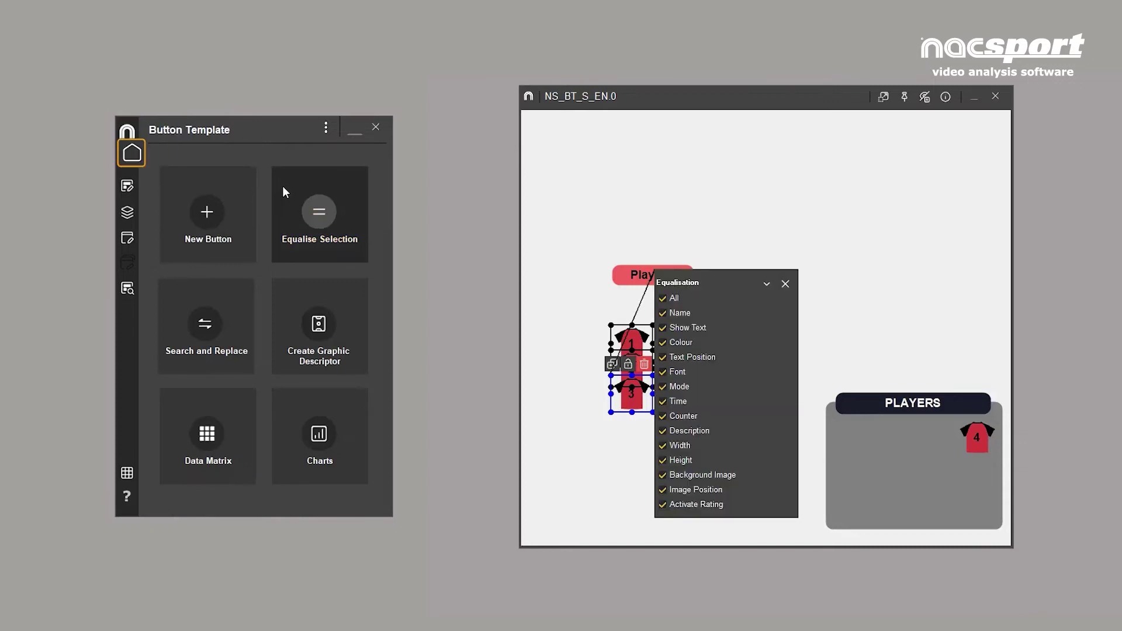
click(785, 283)
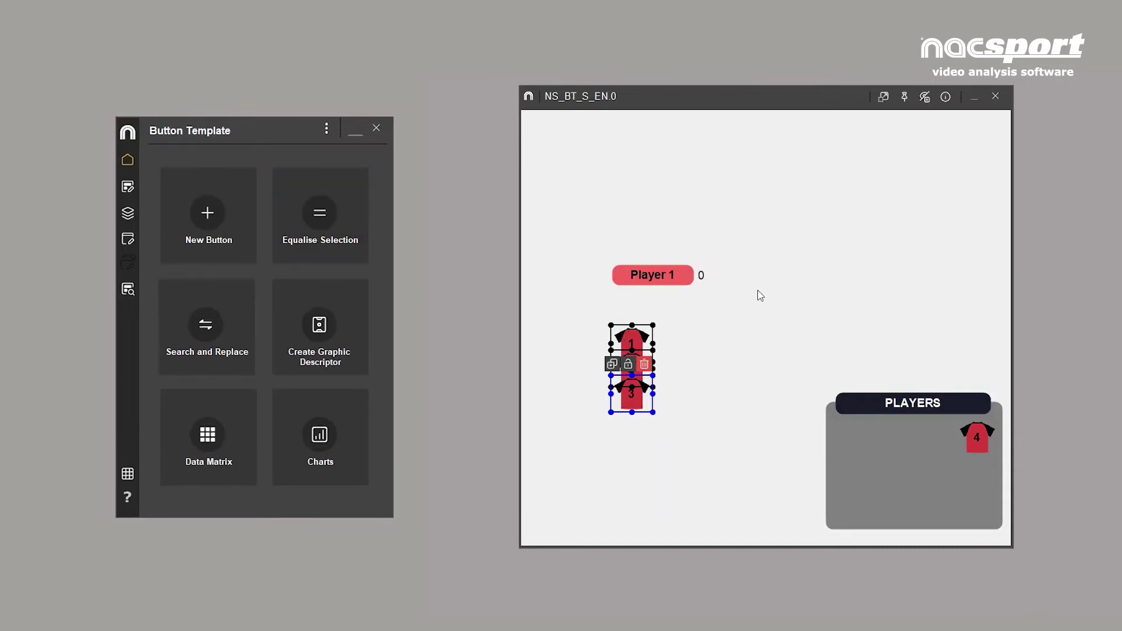
click(232, 302)
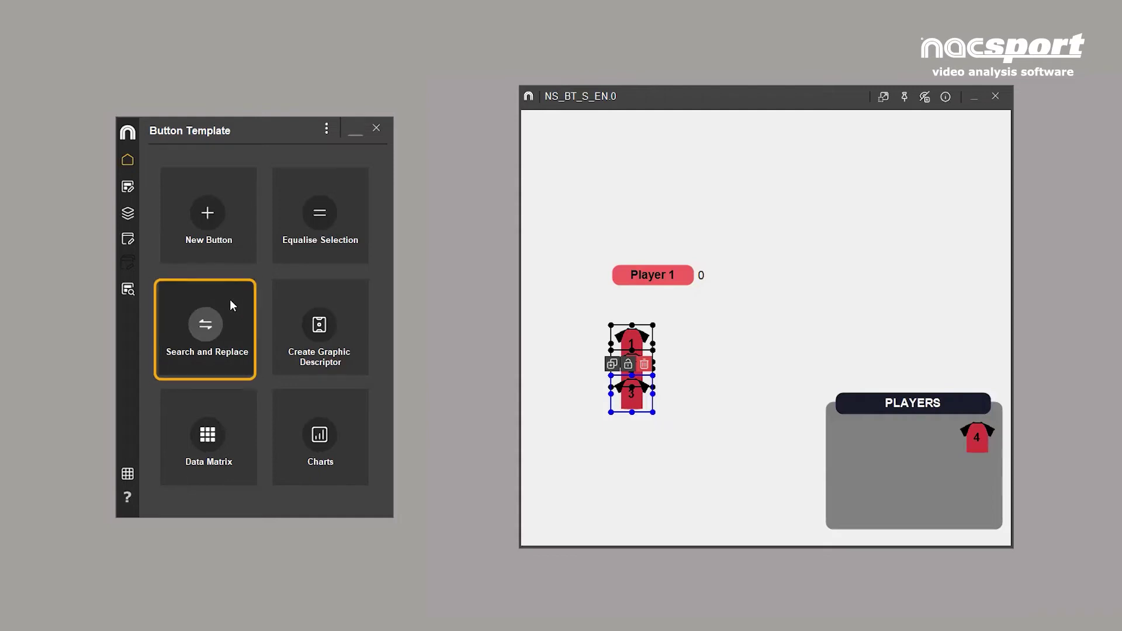
click(230, 300)
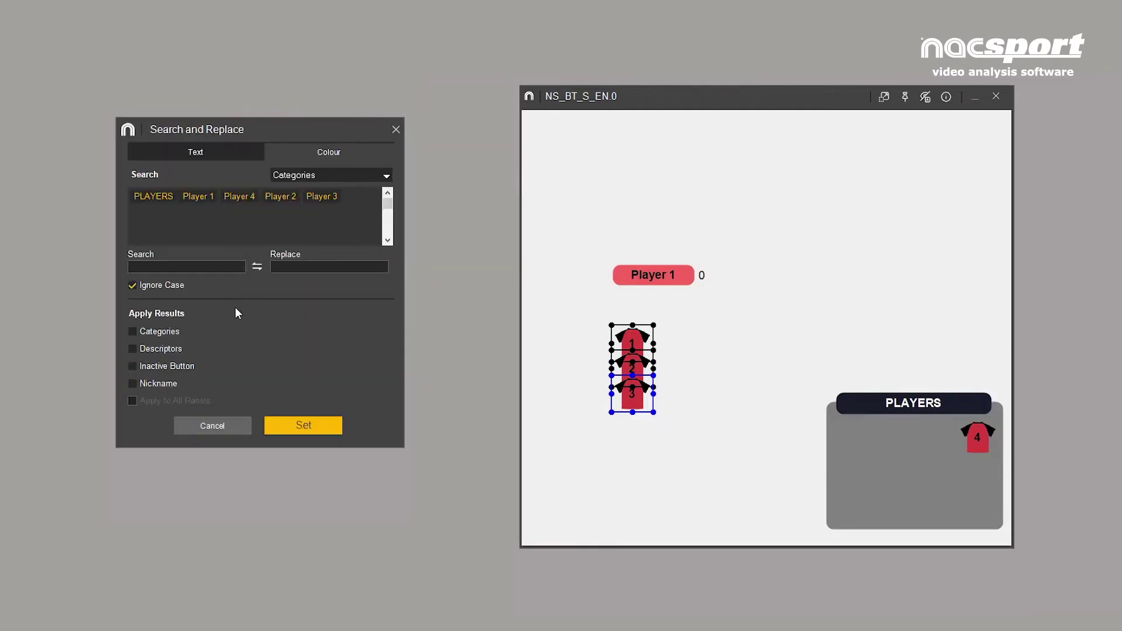
Step: Replace 'Player' with 'Team_' in the category names
click(307, 146)
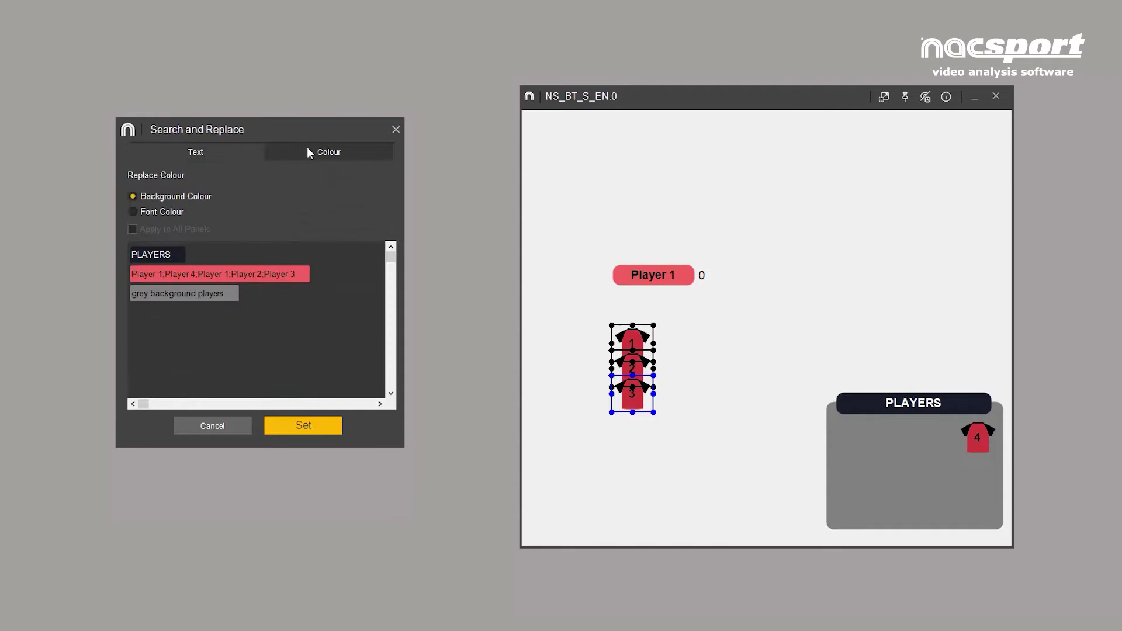
click(222, 155)
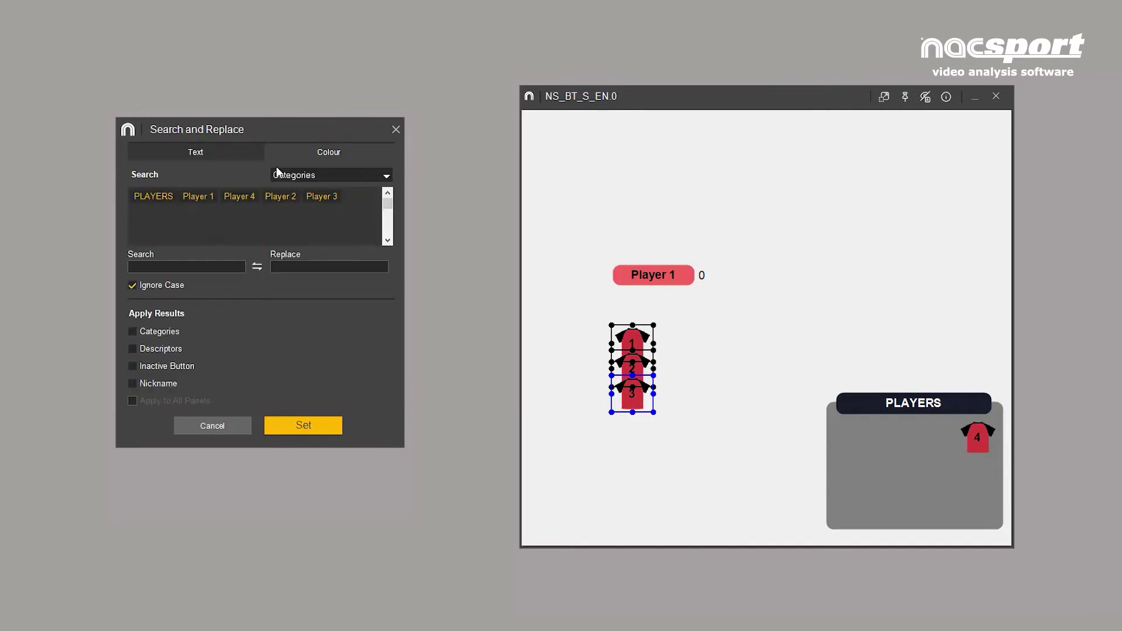
click(384, 176)
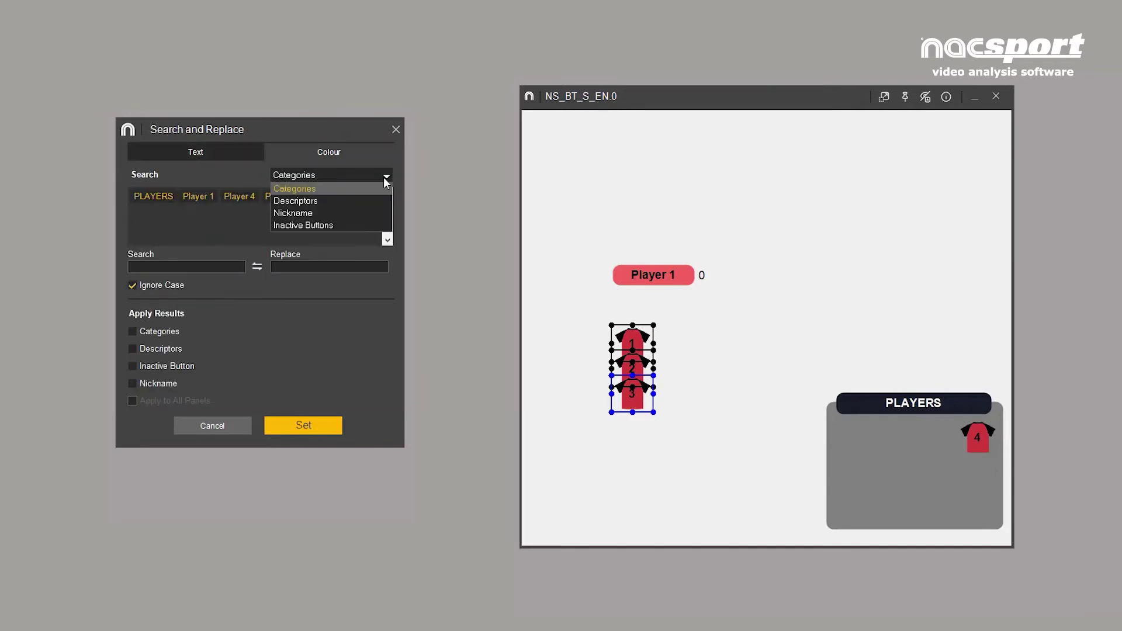
click(344, 225)
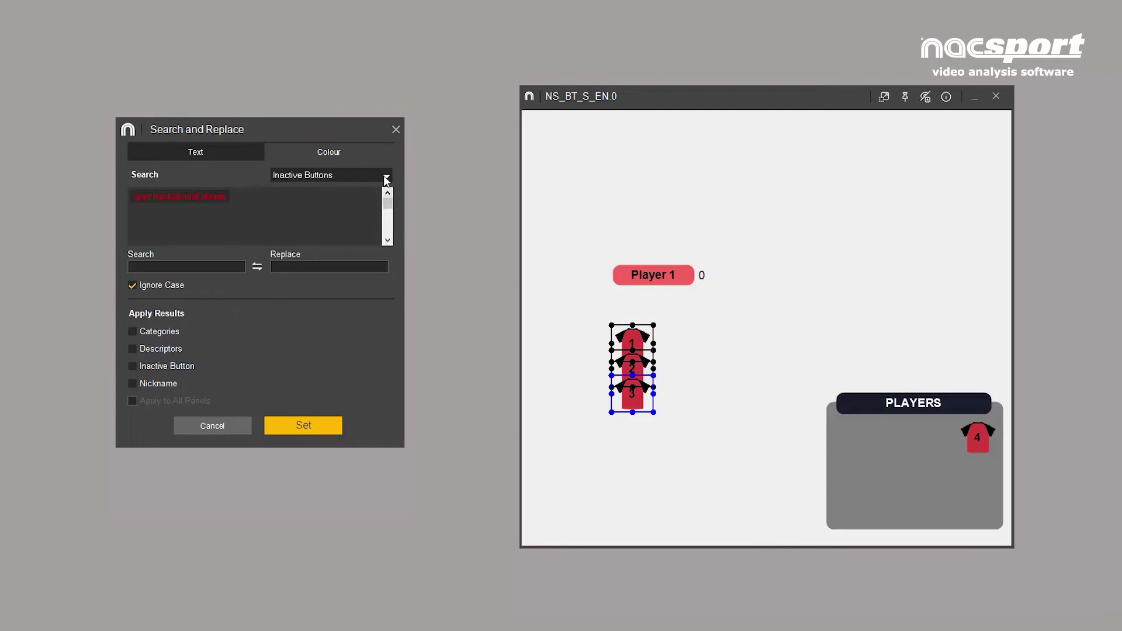
click(370, 176)
click(344, 184)
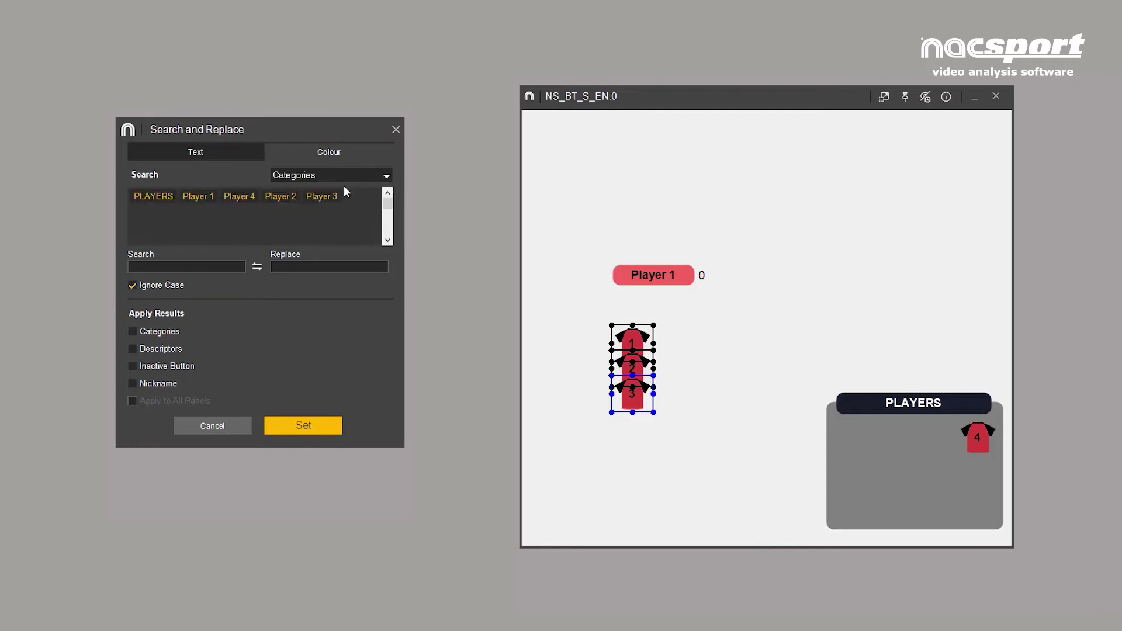
click(209, 265)
text(Player)
click(286, 266)
text(Team_)
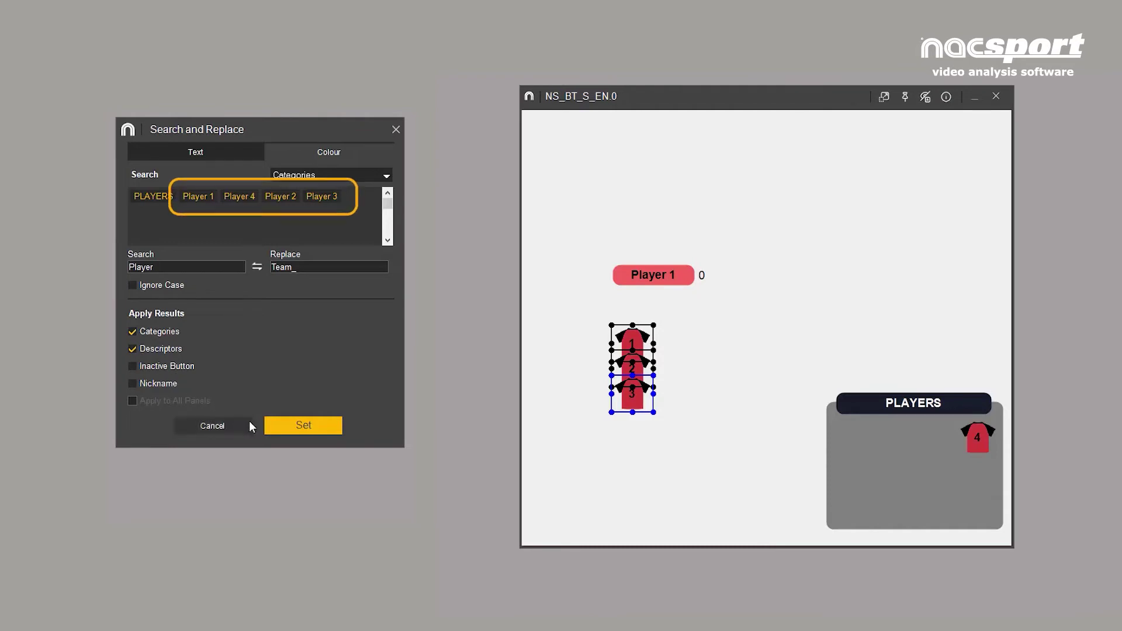
click(306, 423)
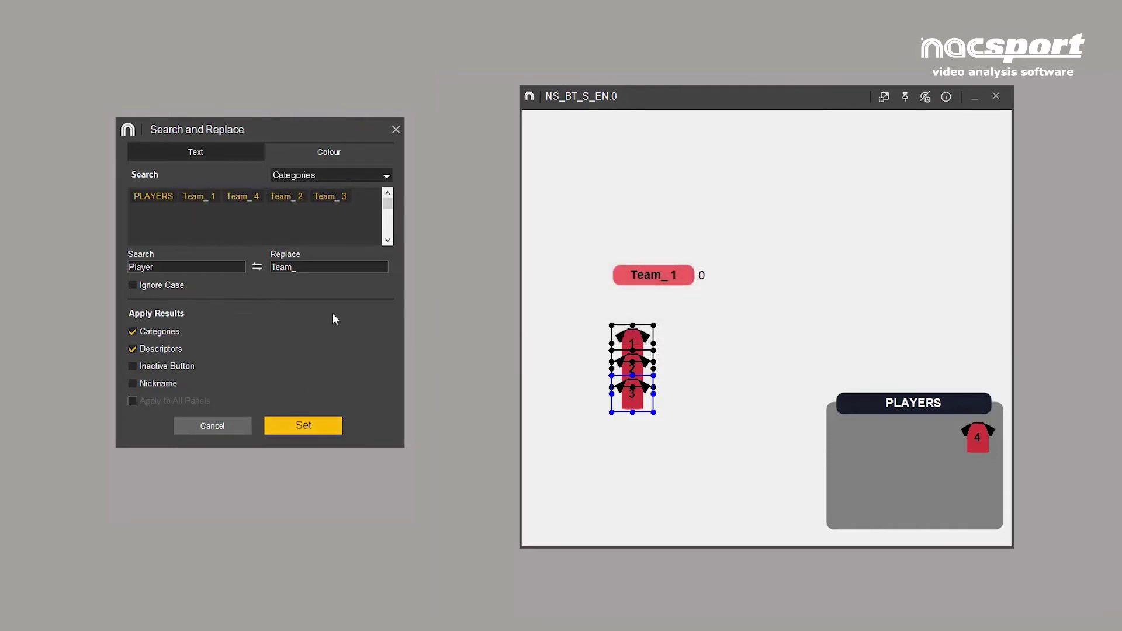
Step: Set the font colour of the Team_ labels to white
click(328, 152)
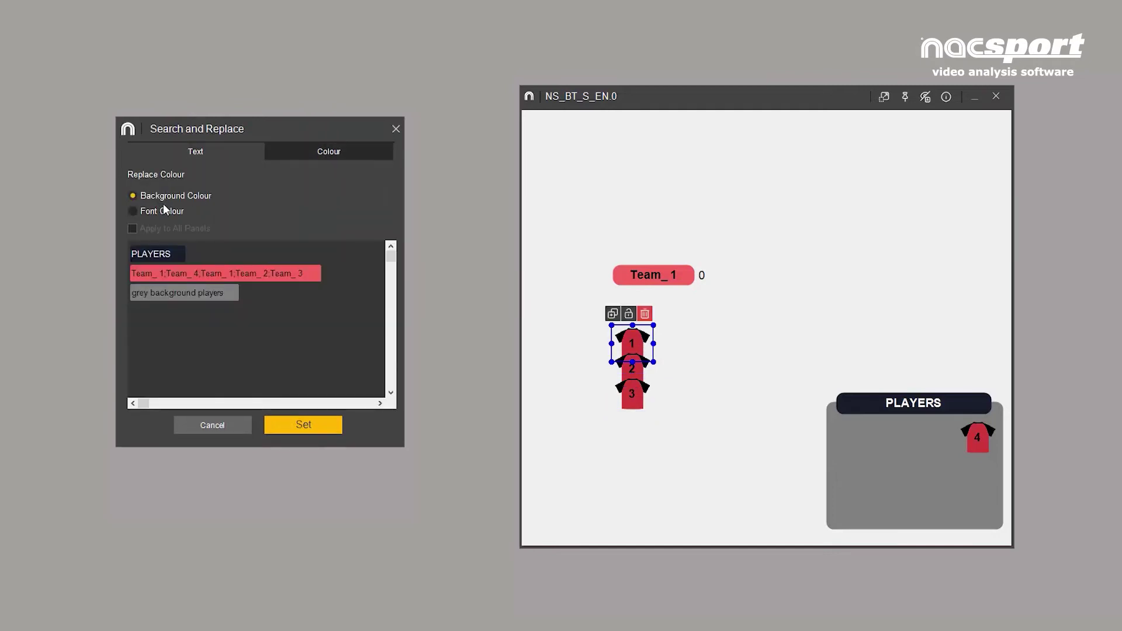
click(198, 277)
click(645, 537)
click(1004, 534)
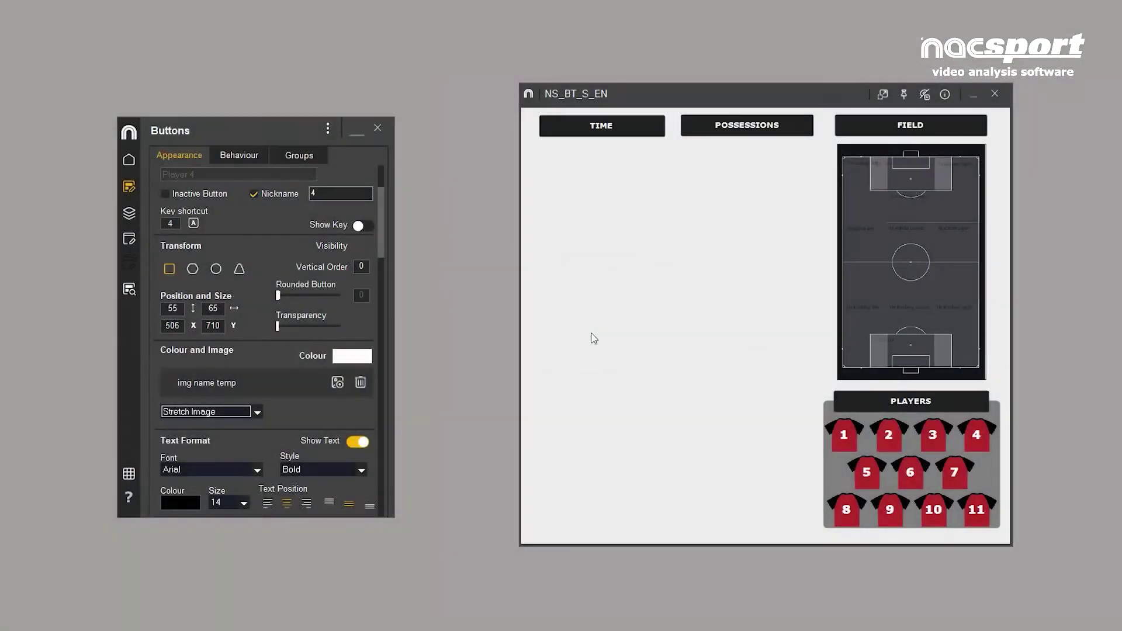
Step: Create My Category 1 and My Descriptor 1 buttons in the empty left area and select the category
double_click(593, 337)
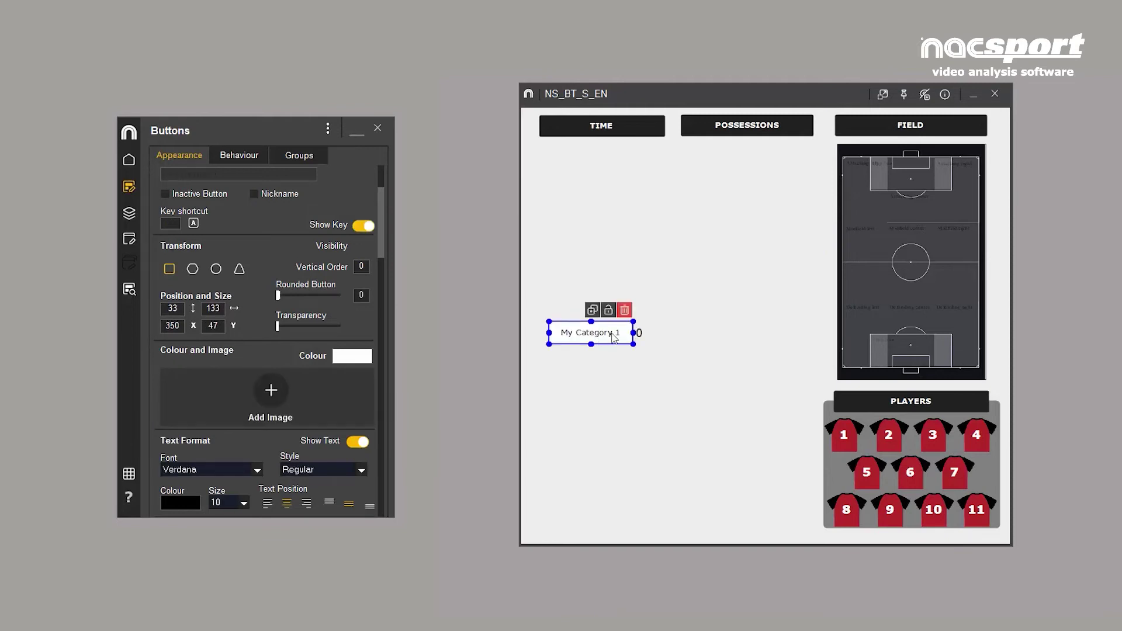
double_click(719, 327)
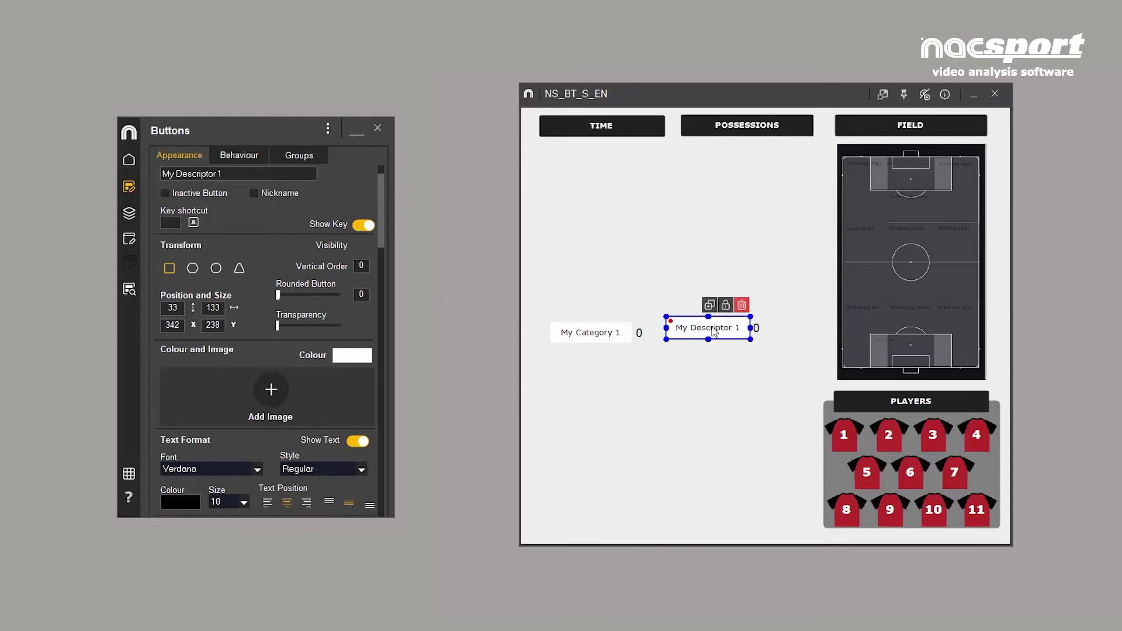
drag(713, 331, 723, 333)
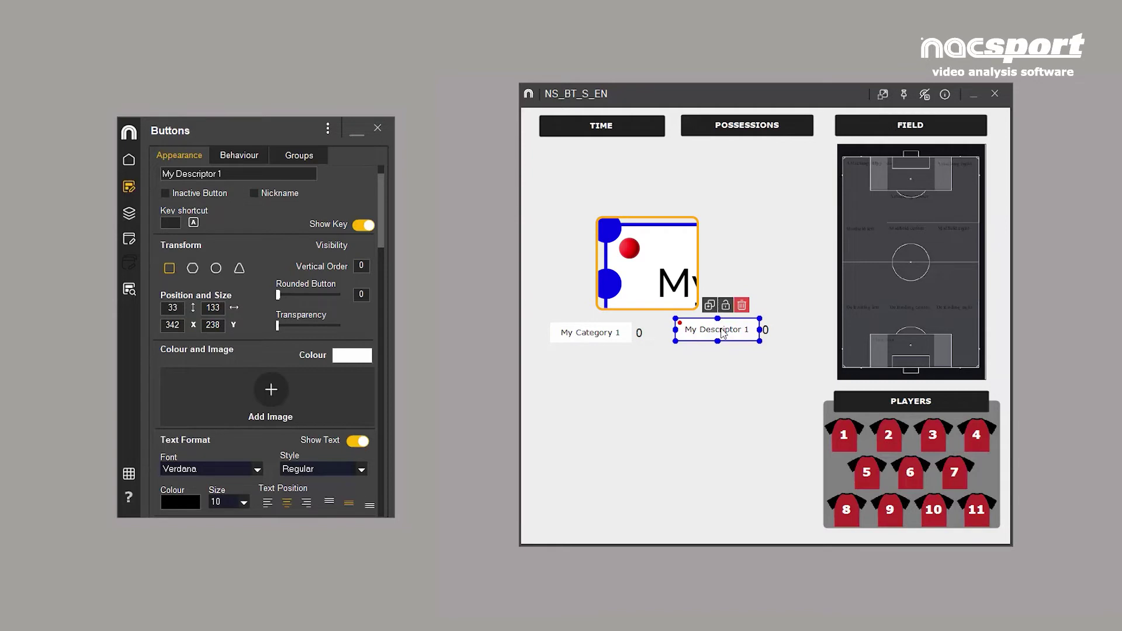
click(593, 336)
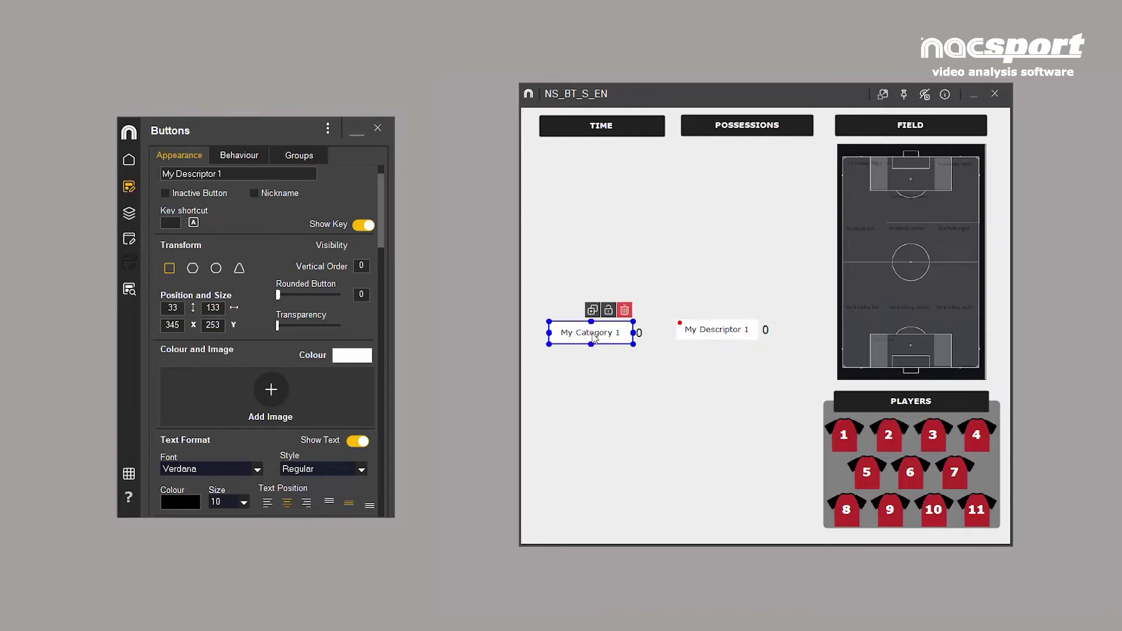
click(245, 160)
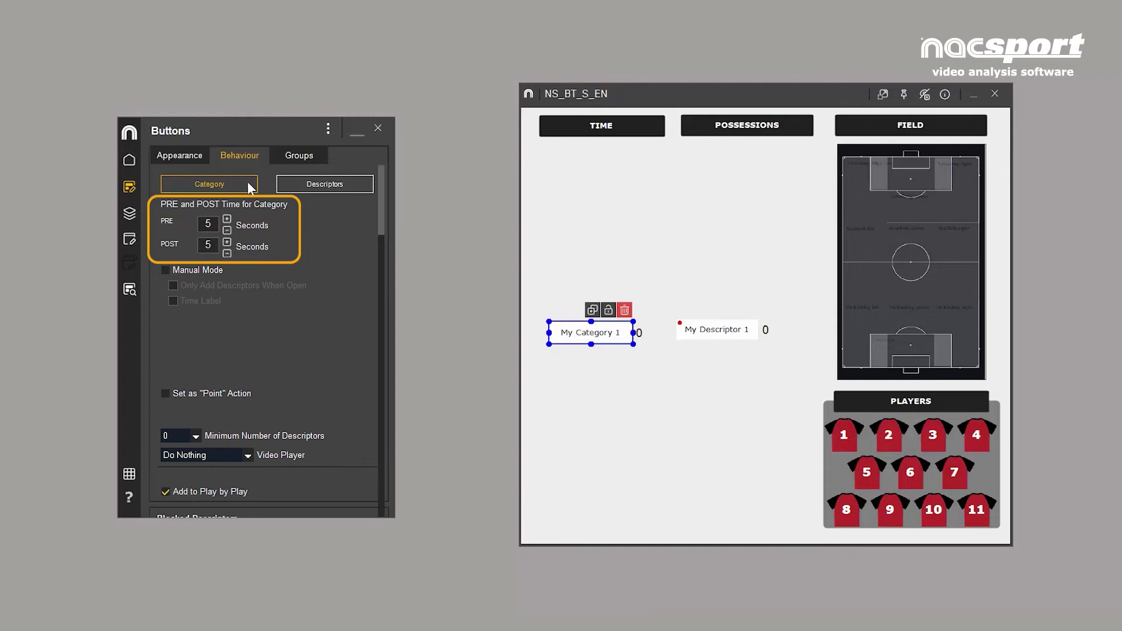
Step: Add a new category button, rename it Shot, and place it above My Category 1
double_click(574, 208)
drag(582, 213, 613, 225)
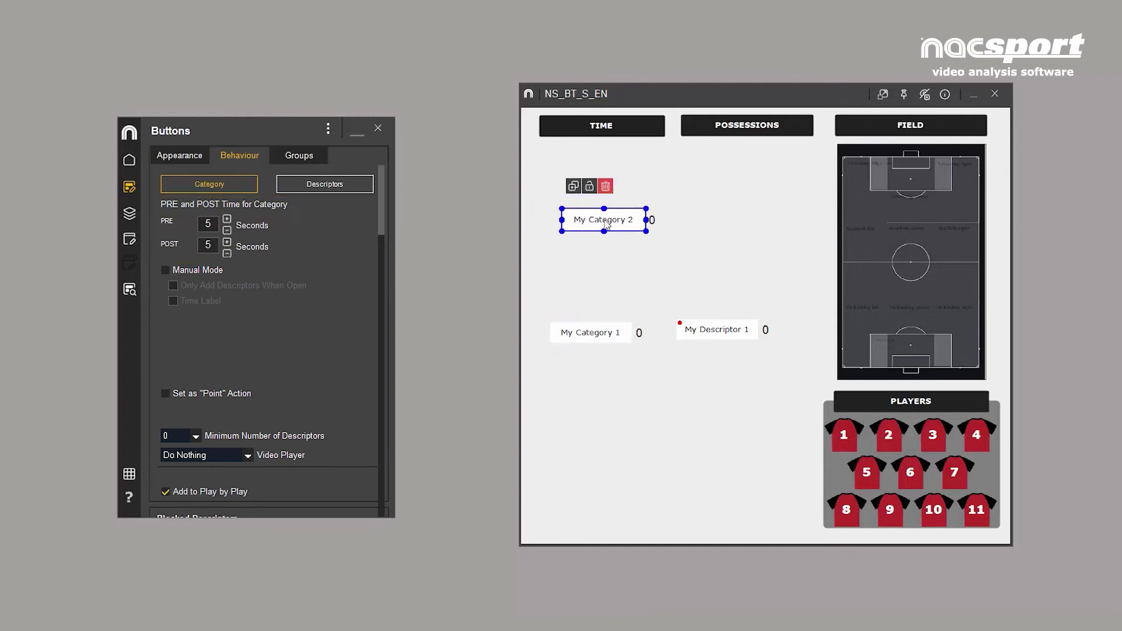
double_click(602, 219)
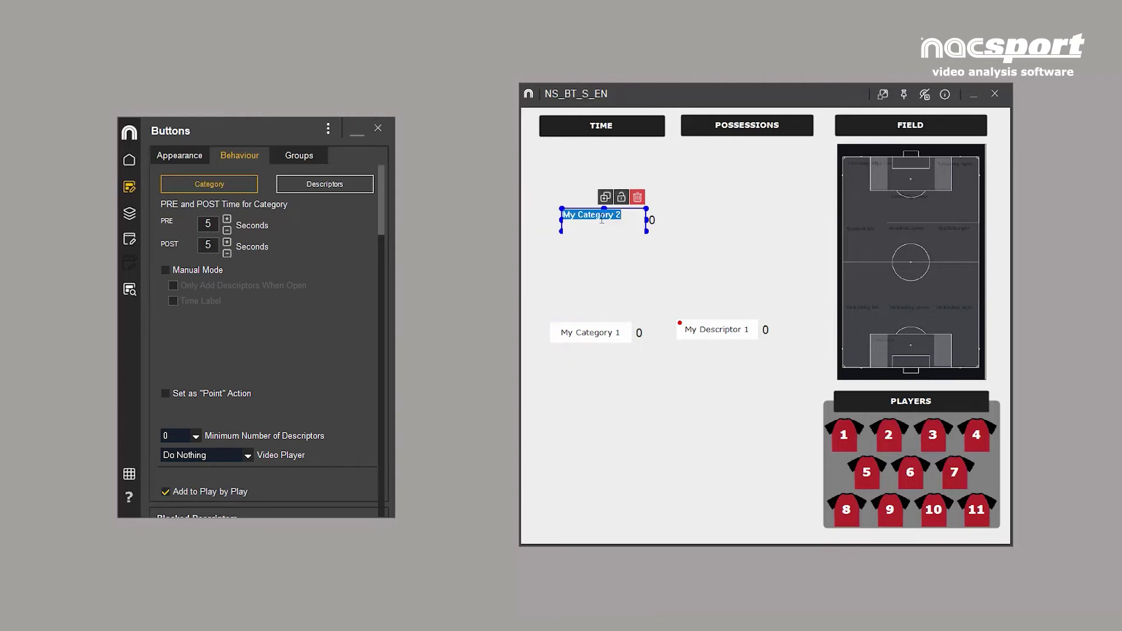
text(Shot)
key(Return)
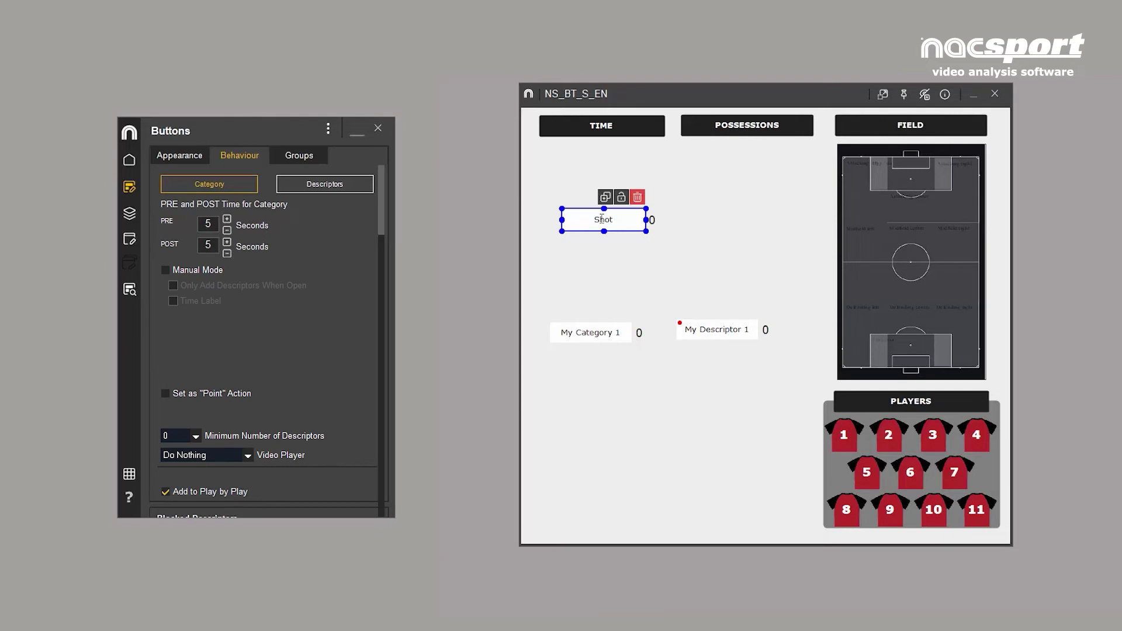
drag(601, 220, 594, 284)
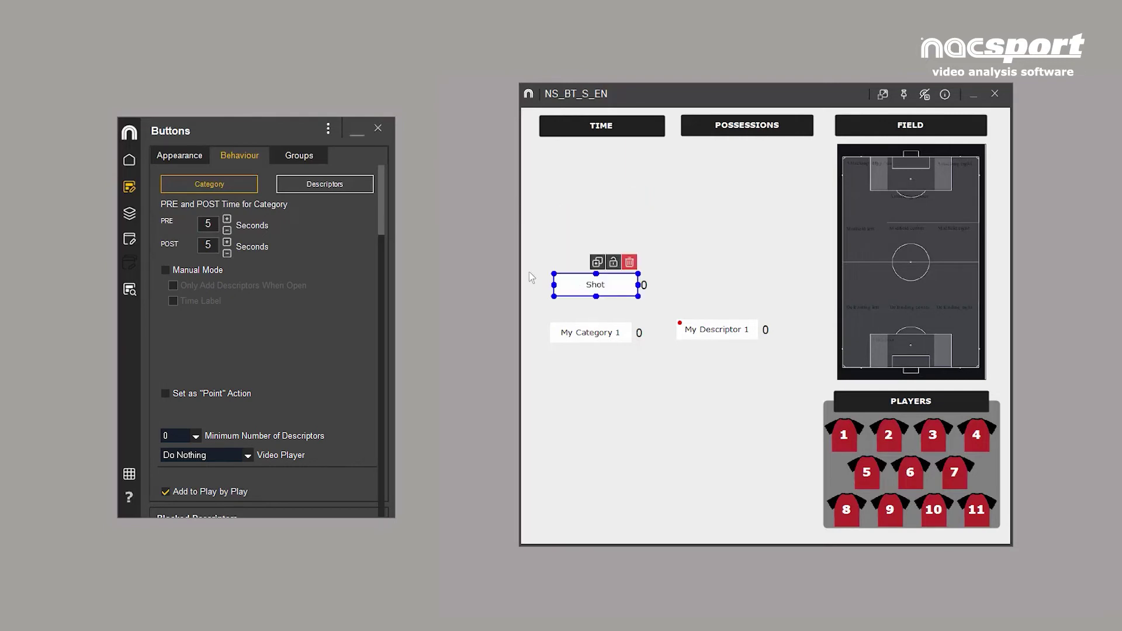
Step: Set the Shot button's PRE time to 8 seconds and POST time to 3
click(226, 219)
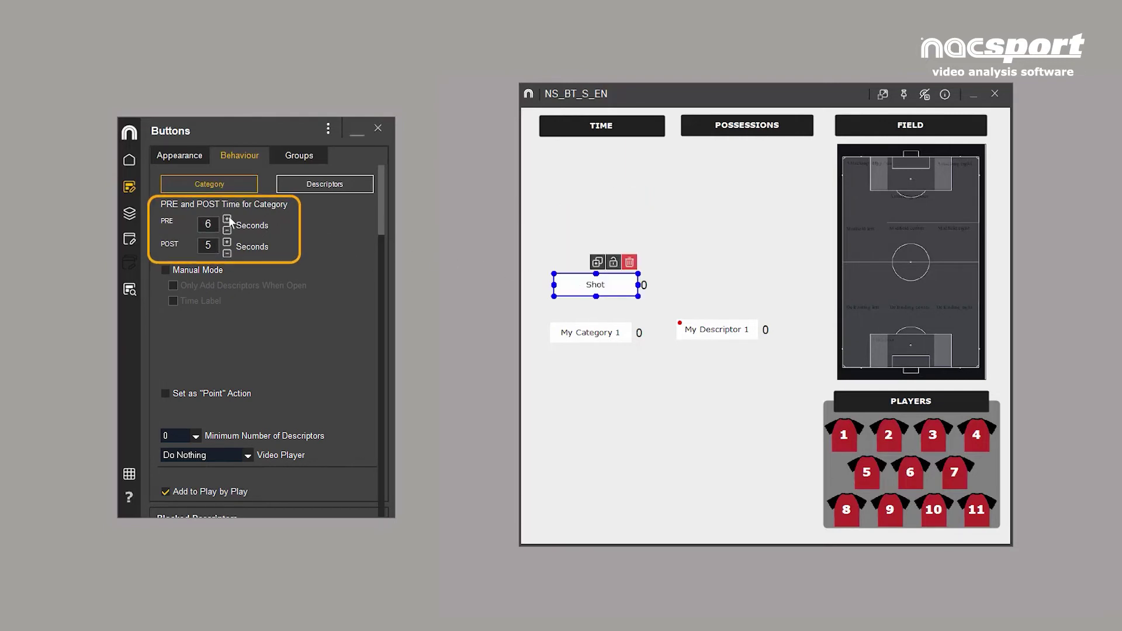
click(227, 254)
click(227, 254)
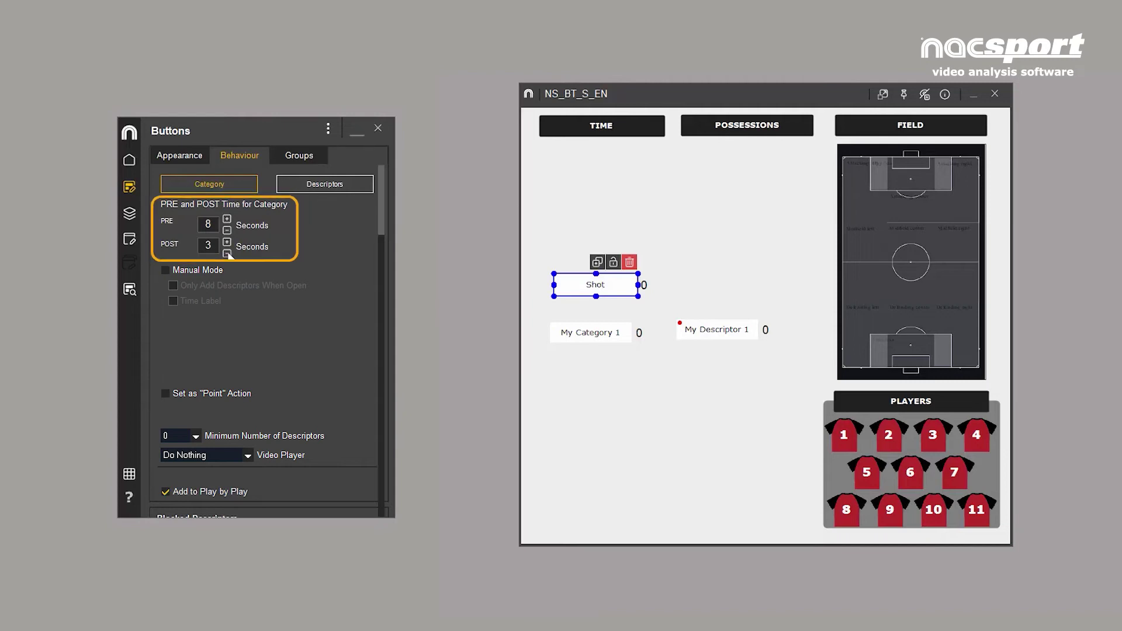
Step: Add a manual-mode category with 4 s PRE and 2 s POST, rename it Attack, and narrow it
double_click(593, 188)
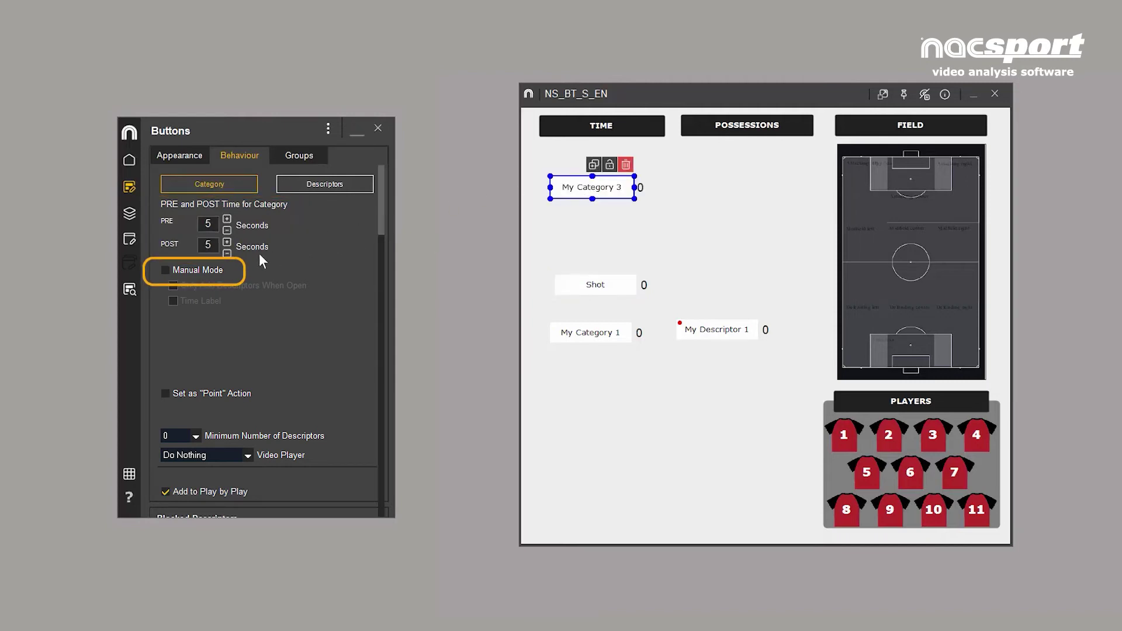
click(166, 270)
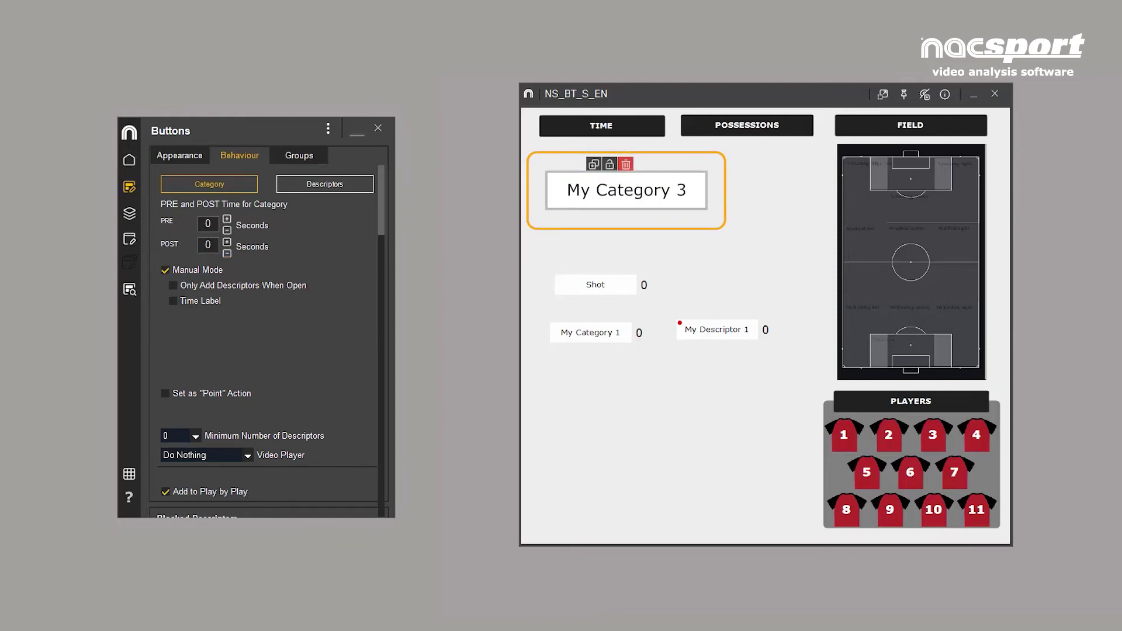
click(629, 213)
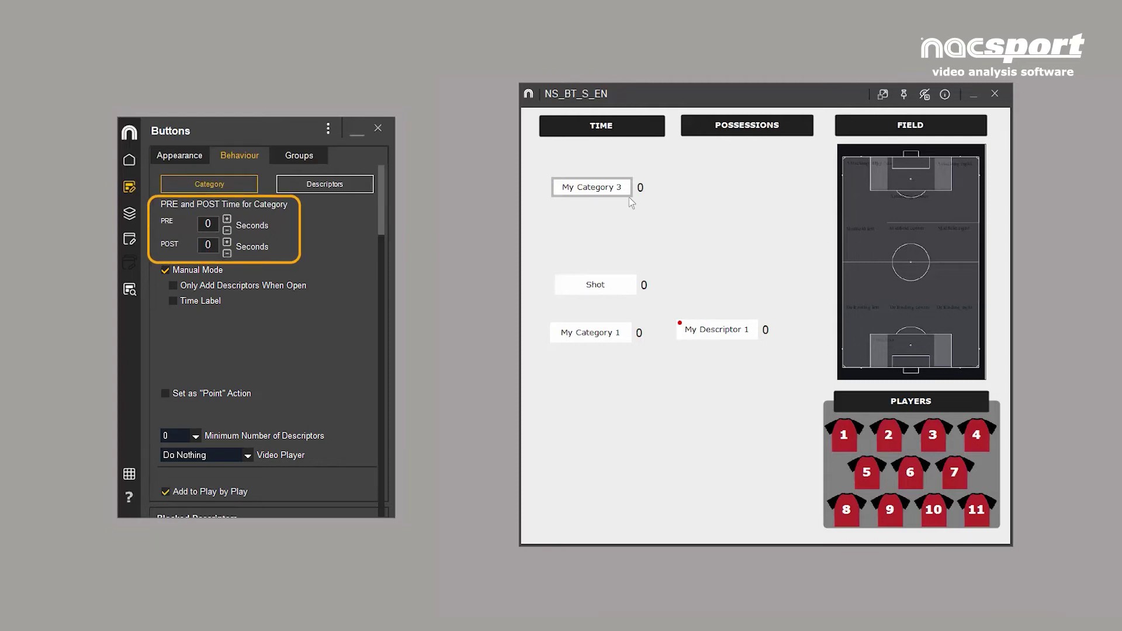
click(227, 219)
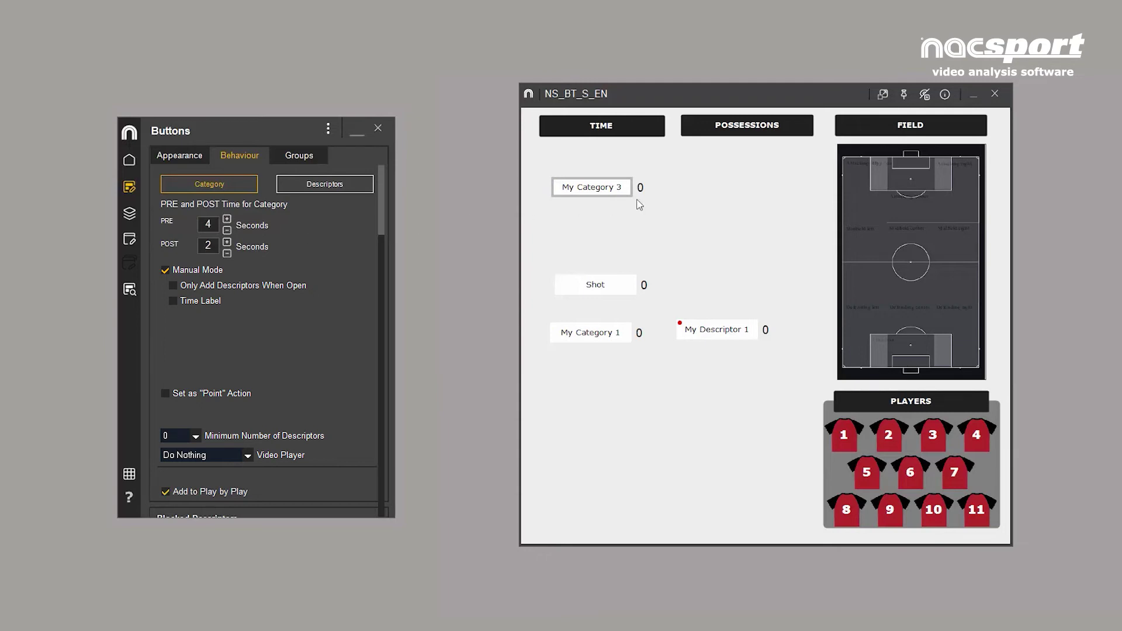
double_click(594, 187)
text(A)
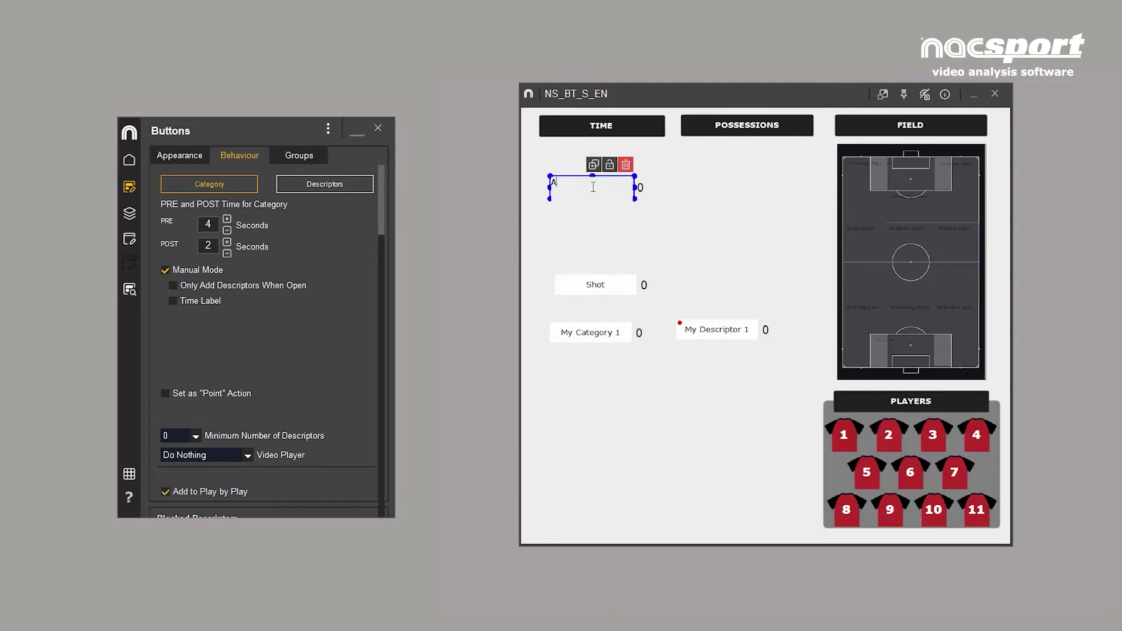
text(ttack)
key(Return)
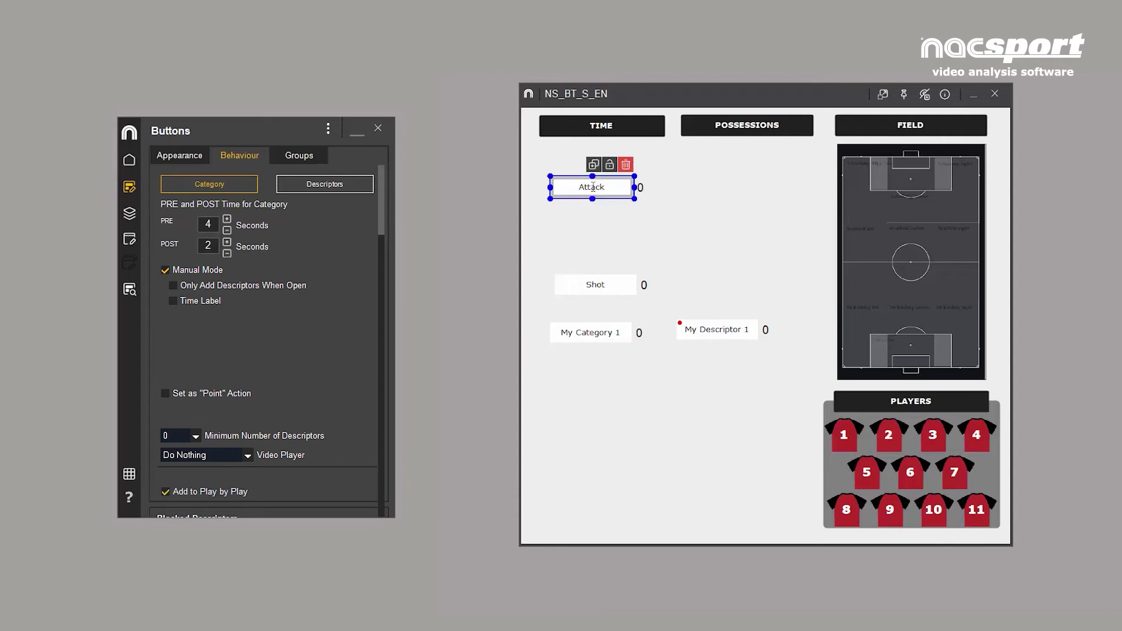
mouse_move(635, 188)
mouse_down()
mouse_move(605, 188)
mouse_move(647, 188)
mouse_up()
Step: Add a fourth category beside Attack and start naming it Defense
double_click(634, 187)
double_click(648, 188)
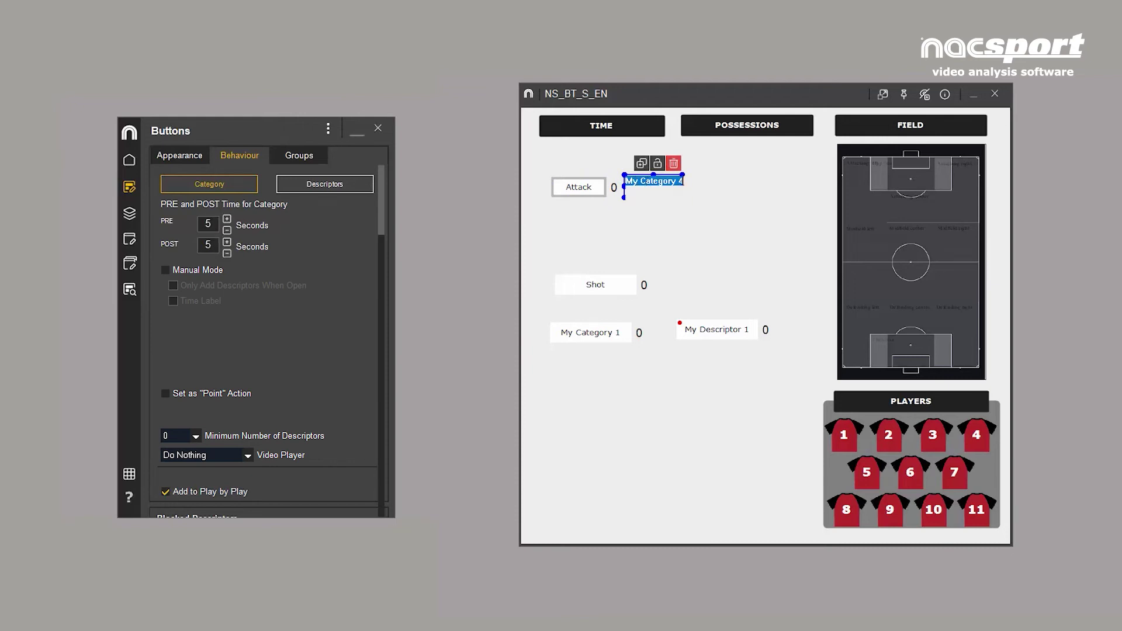
text(Defense)
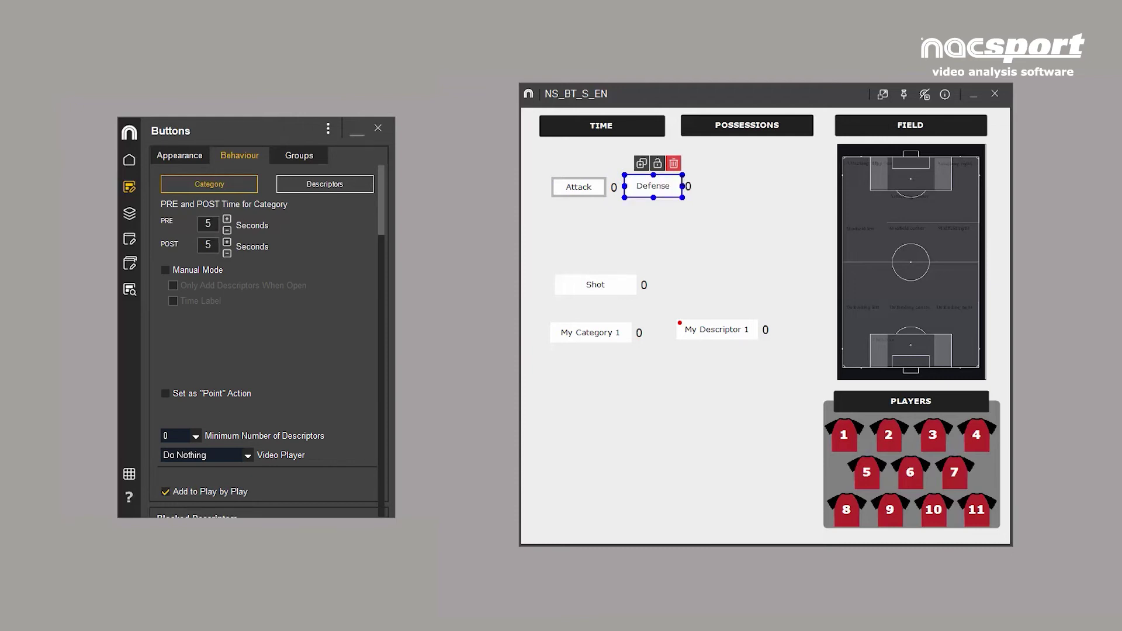
Step: Put the Defense button in manual mode and make it exclude the Attack button
click(165, 270)
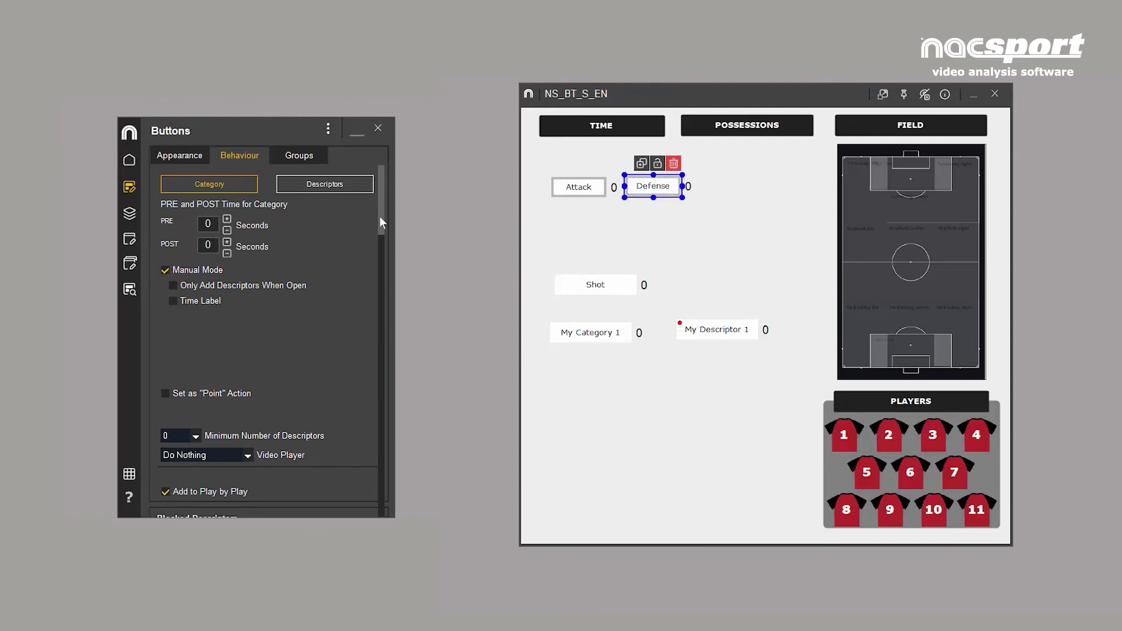
scroll(380, 215, down, 2)
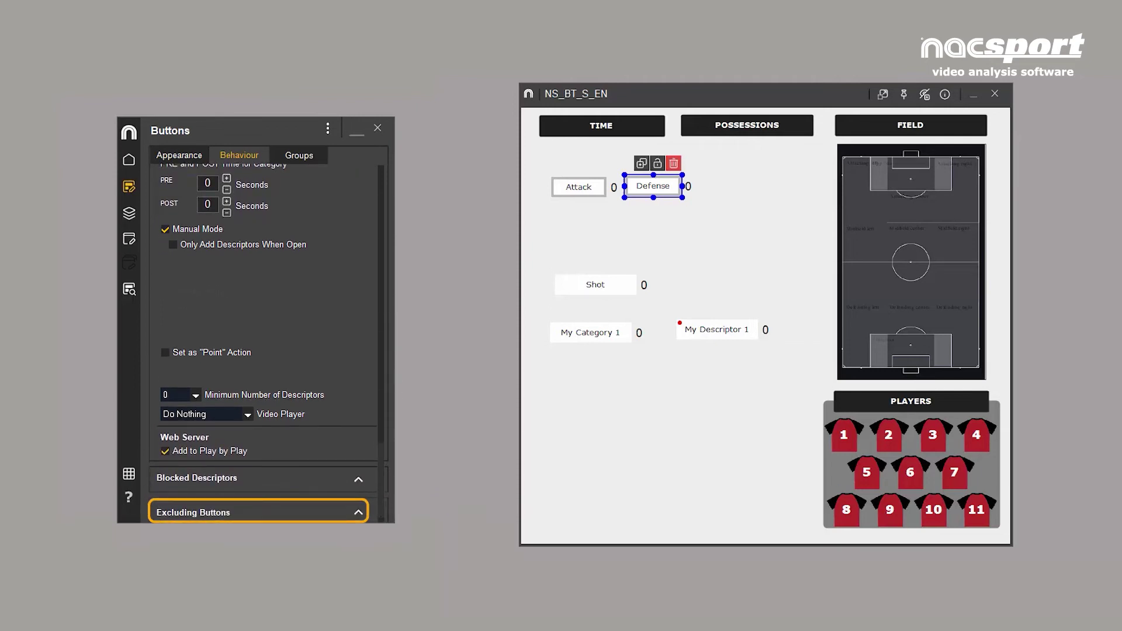
click(257, 512)
click(156, 210)
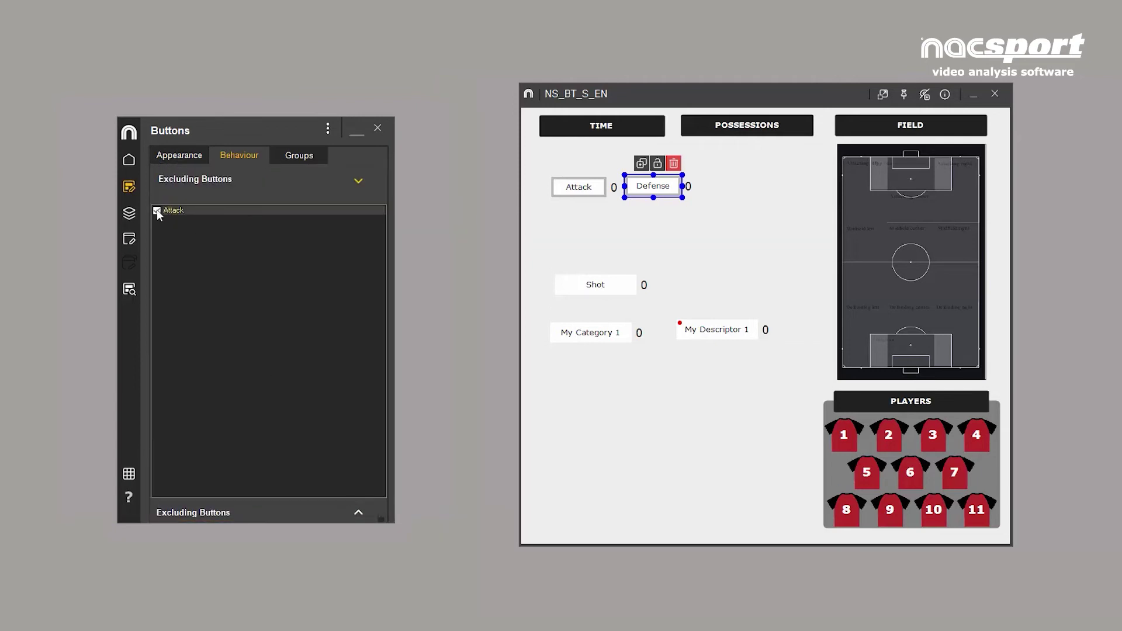
Step: Select Attack, then Defense, then Attack again to verify their exclusion settings
click(576, 190)
click(669, 191)
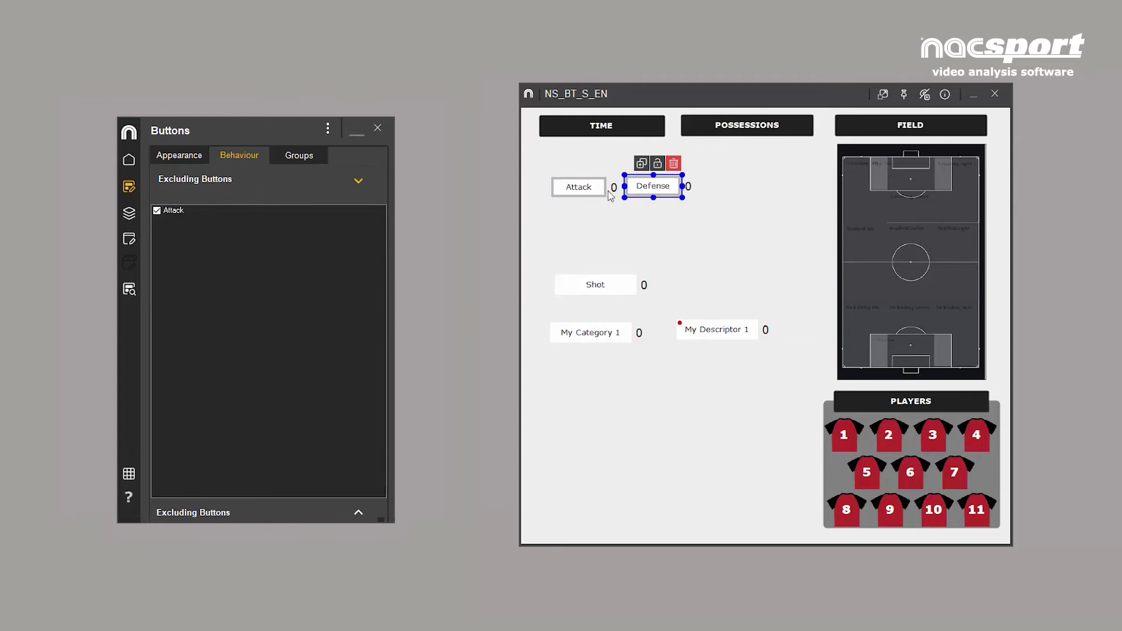
click(587, 194)
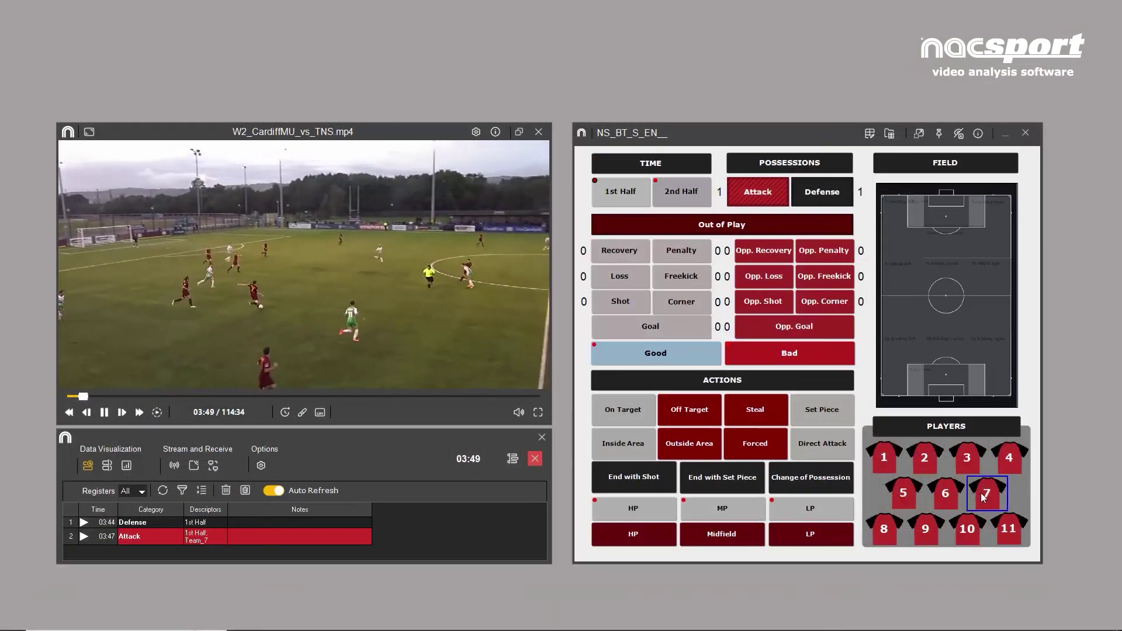
Step: Tag shirt 2 on the Attack register and log a new Defense register
click(925, 458)
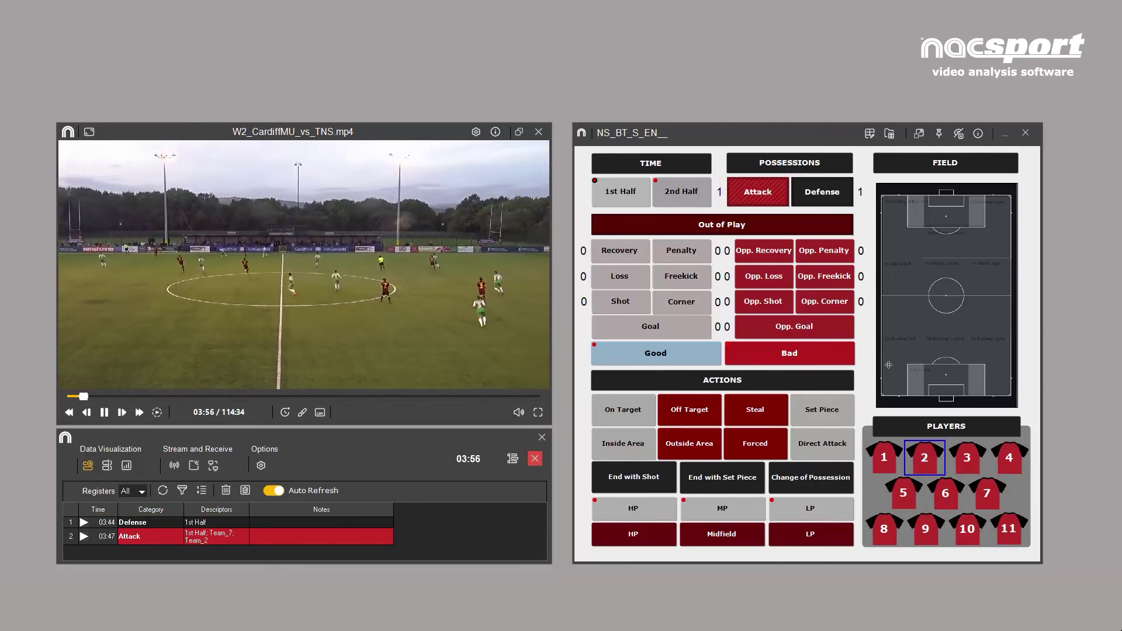
click(844, 197)
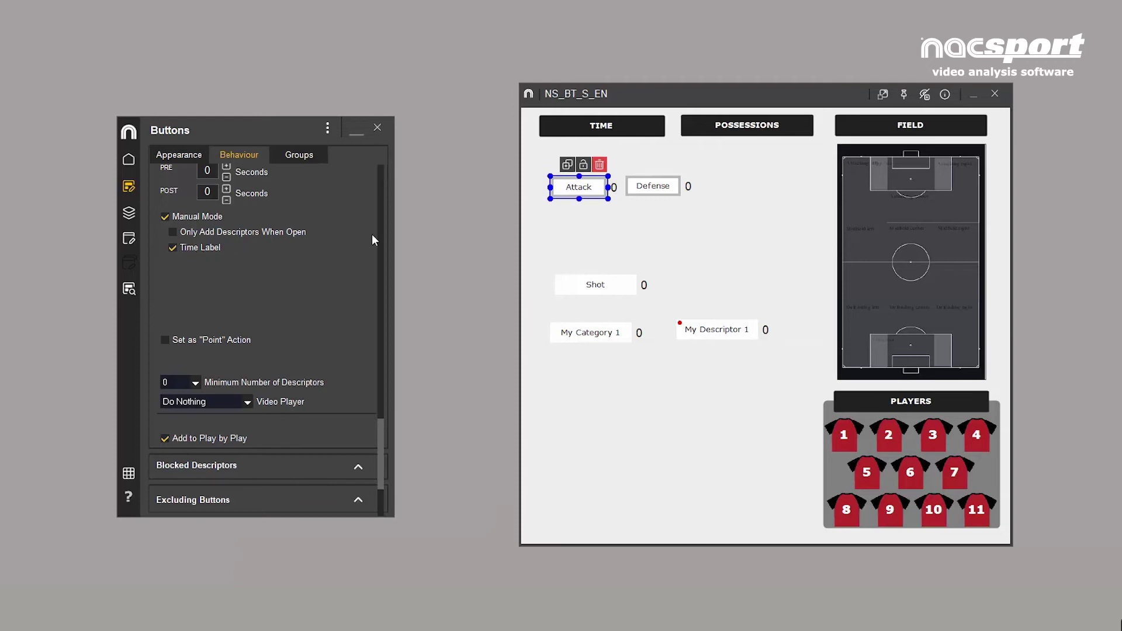
Step: Drag Attack and Defense together under POSSESSIONS, then select My Category 1 and view its Descriptors behaviour options
ctrl+click(673, 194)
drag(655, 188, 782, 163)
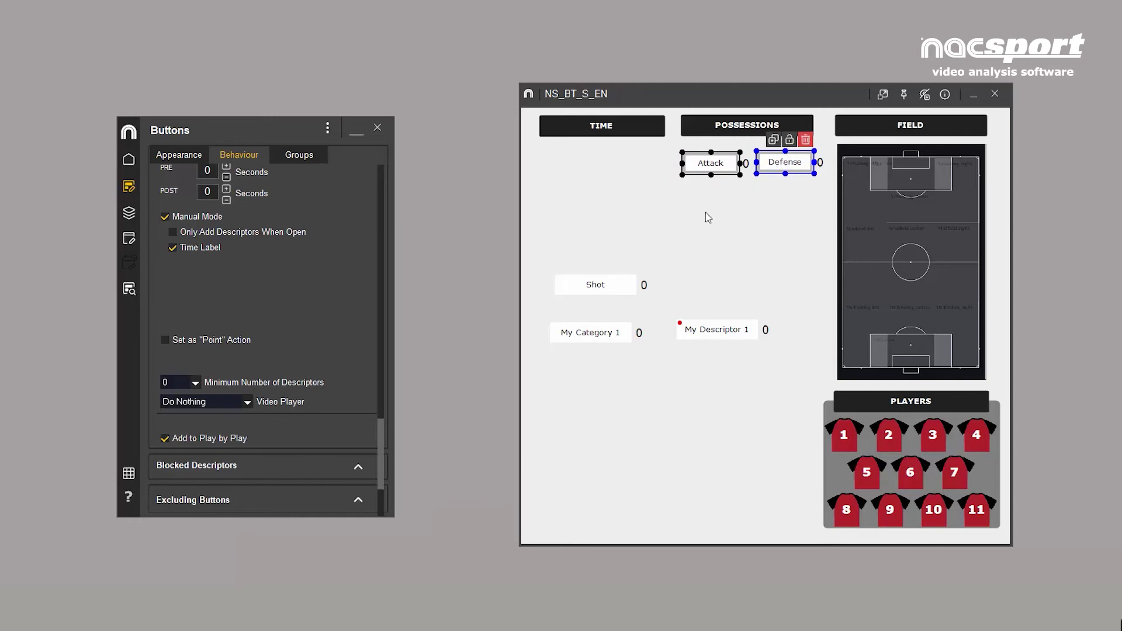
click(598, 336)
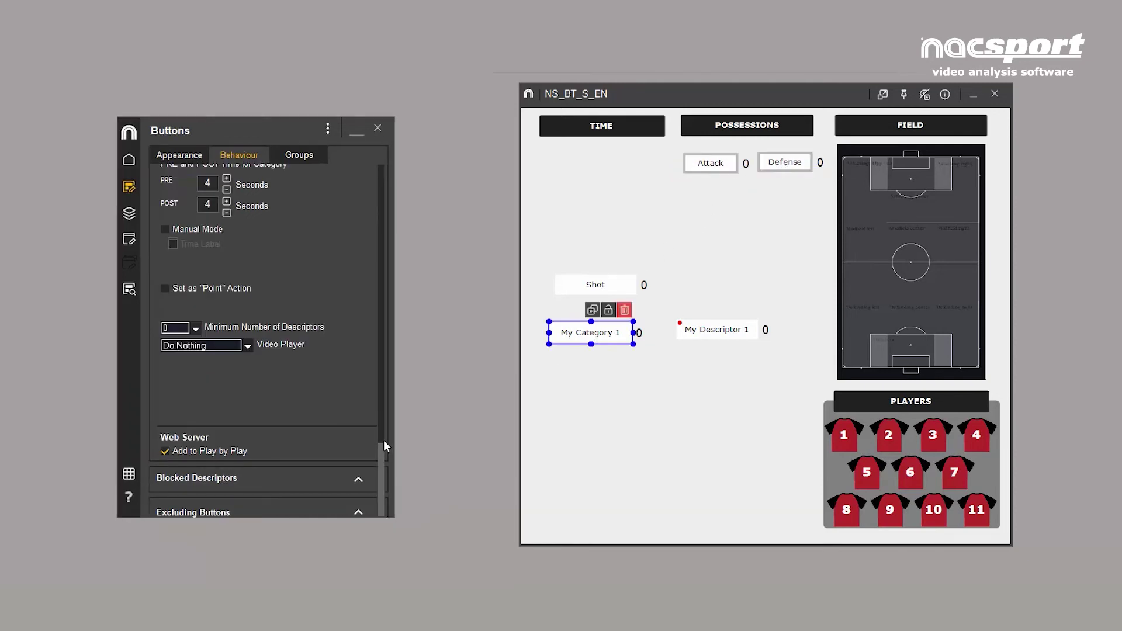
scroll(392, 293, up, 2)
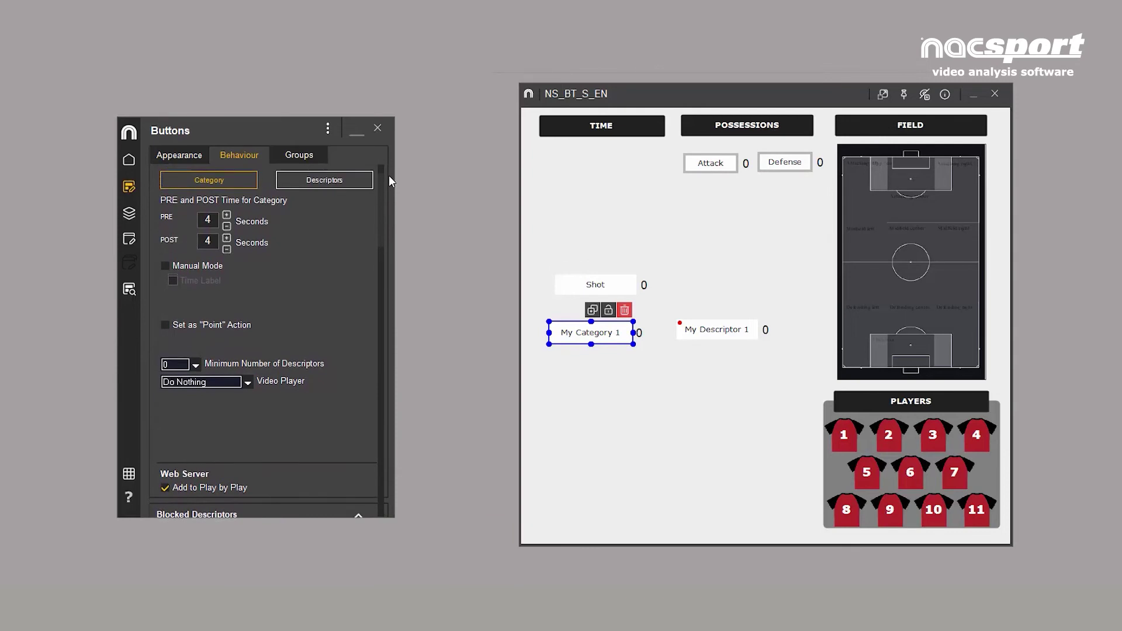
click(322, 183)
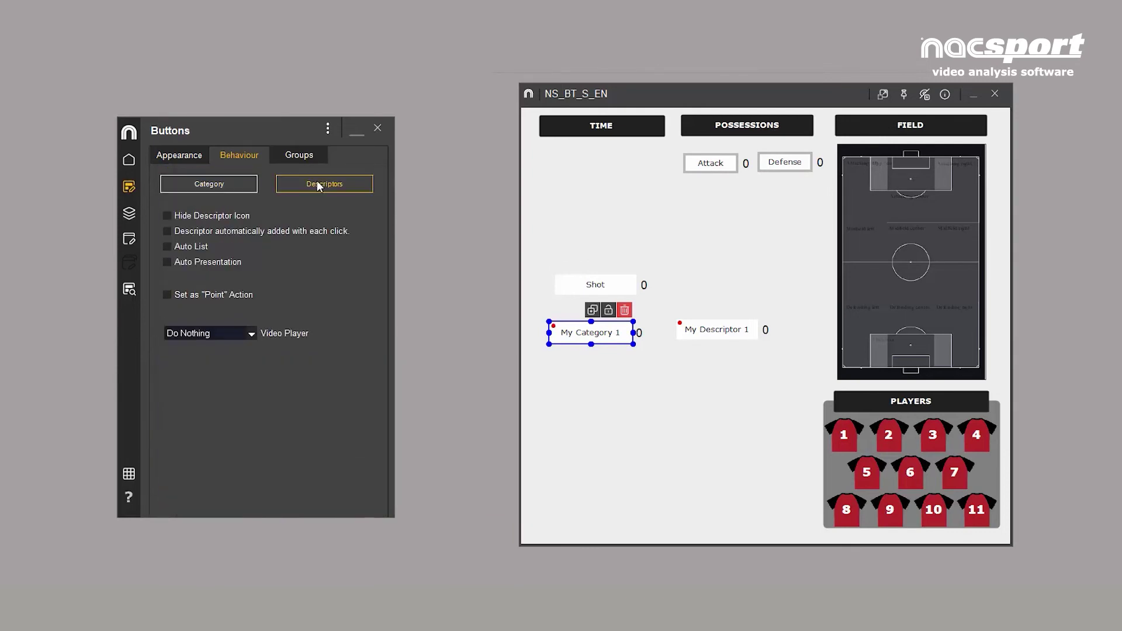
Step: Rename My Category 1 to Good and My Descriptor 1 to Bad
double_click(580, 337)
text(Good)
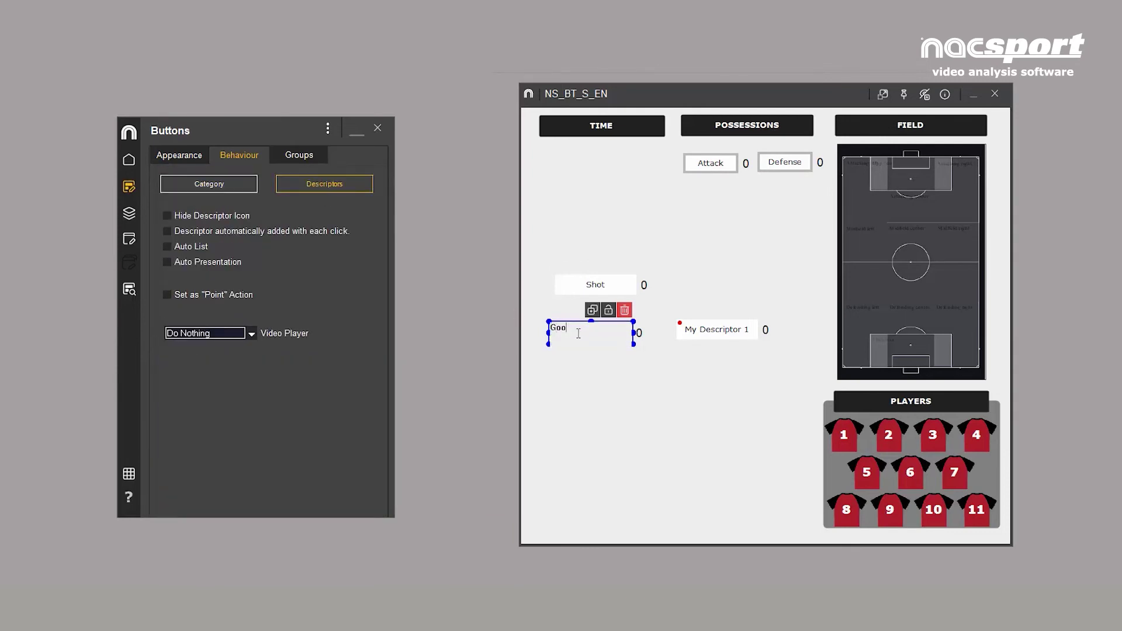
key(Return)
double_click(728, 331)
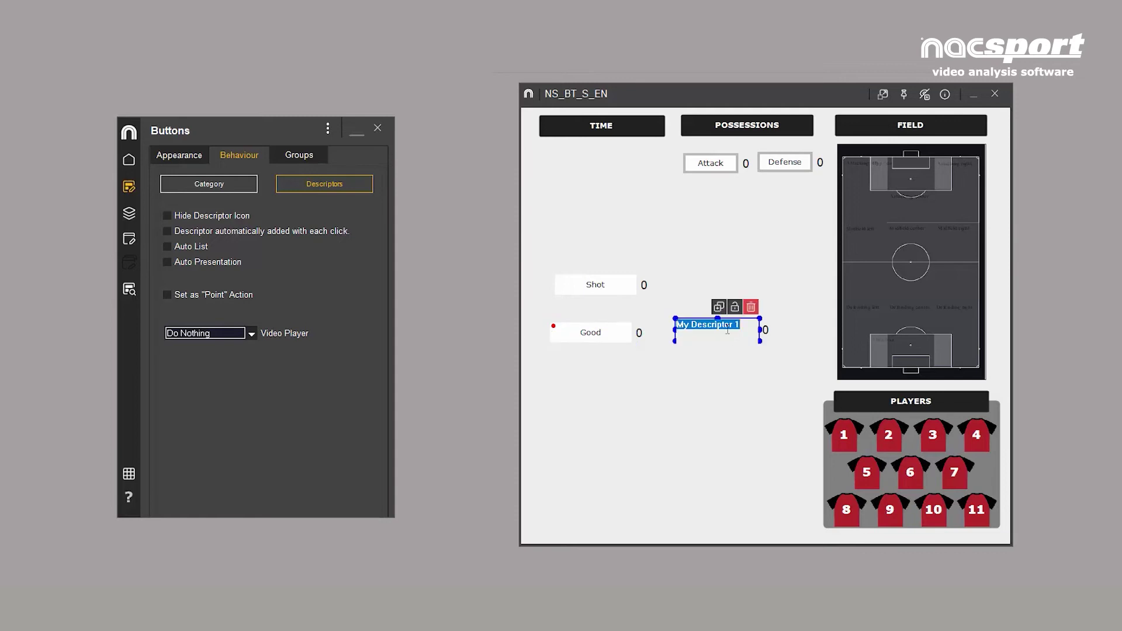
text(Bad)
key(Return)
Step: Move Shot, Good and Bad lower and add a new descriptor that auto-adds with each click
drag(539, 246, 759, 455)
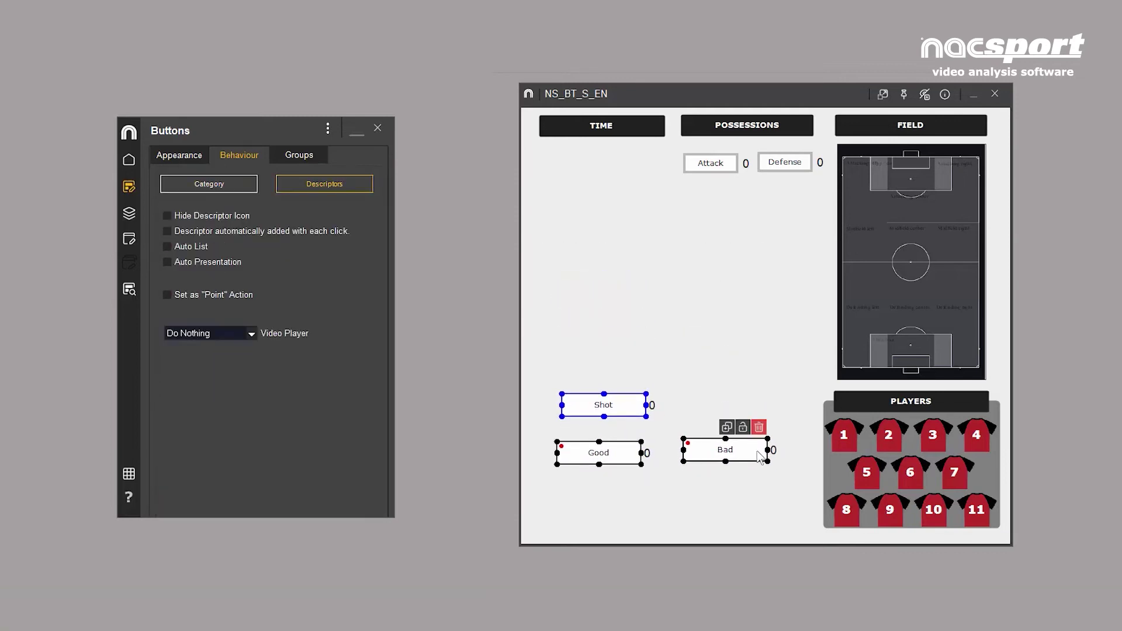
double_click(597, 242)
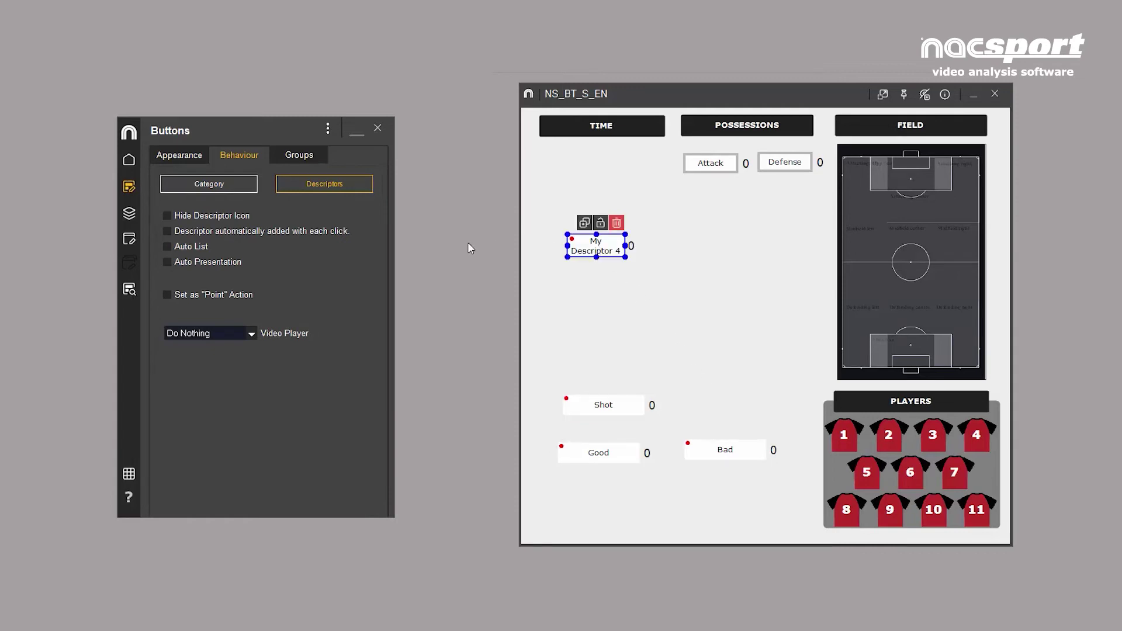
click(167, 231)
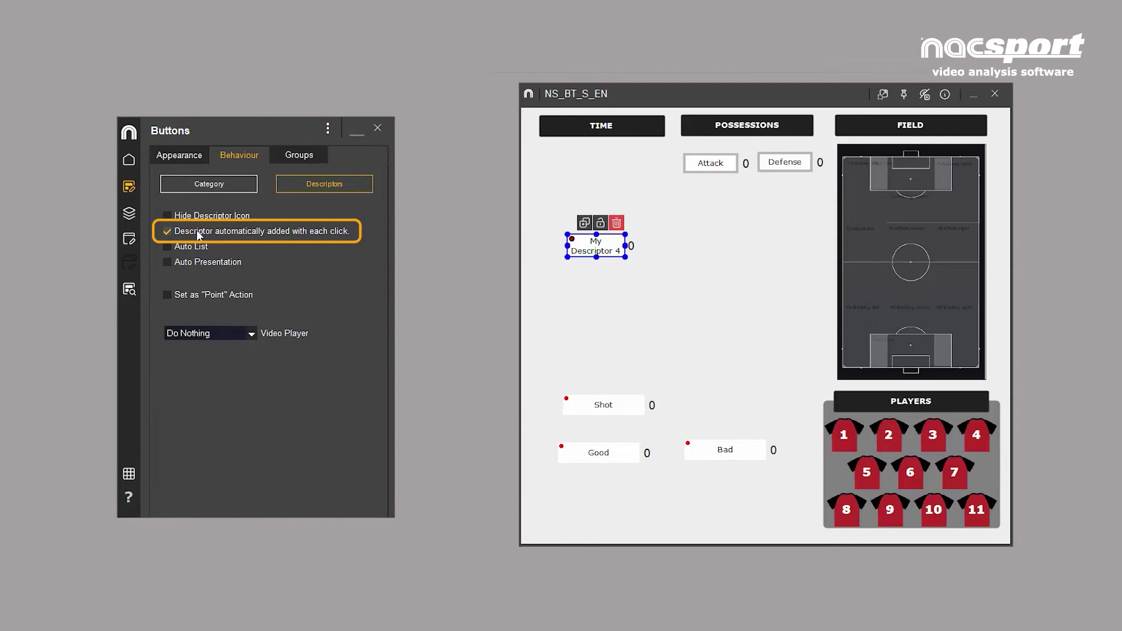
Step: Name the new descriptor '1 st Half' and create a second one named '2 nd Half'
double_click(591, 246)
text(1 s)
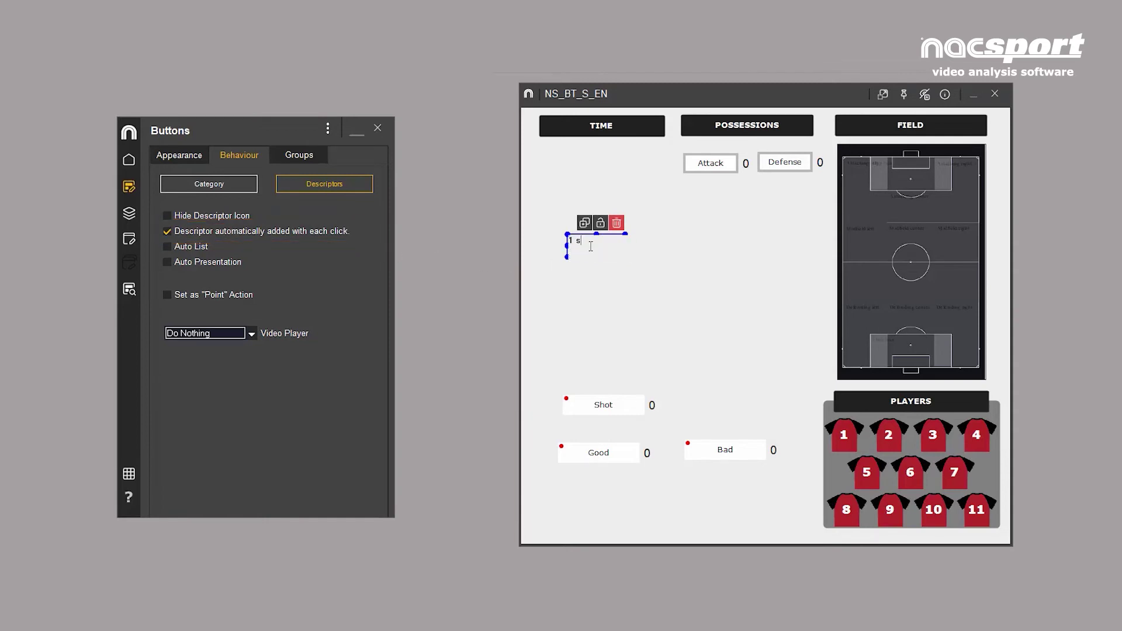
text(t Half)
key(Return)
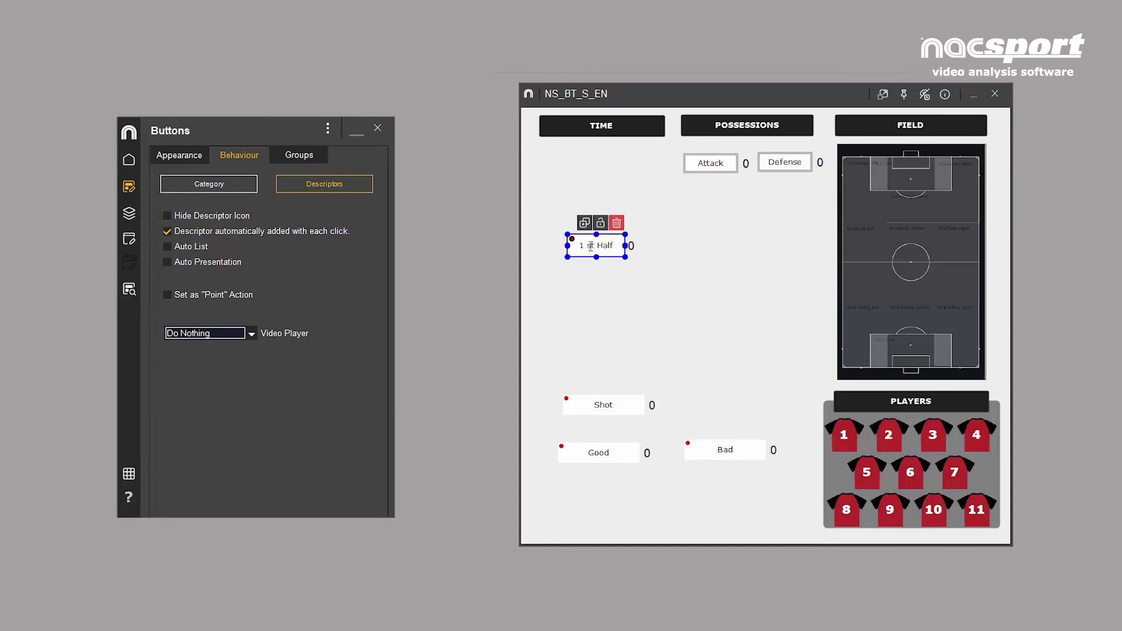
click(678, 244)
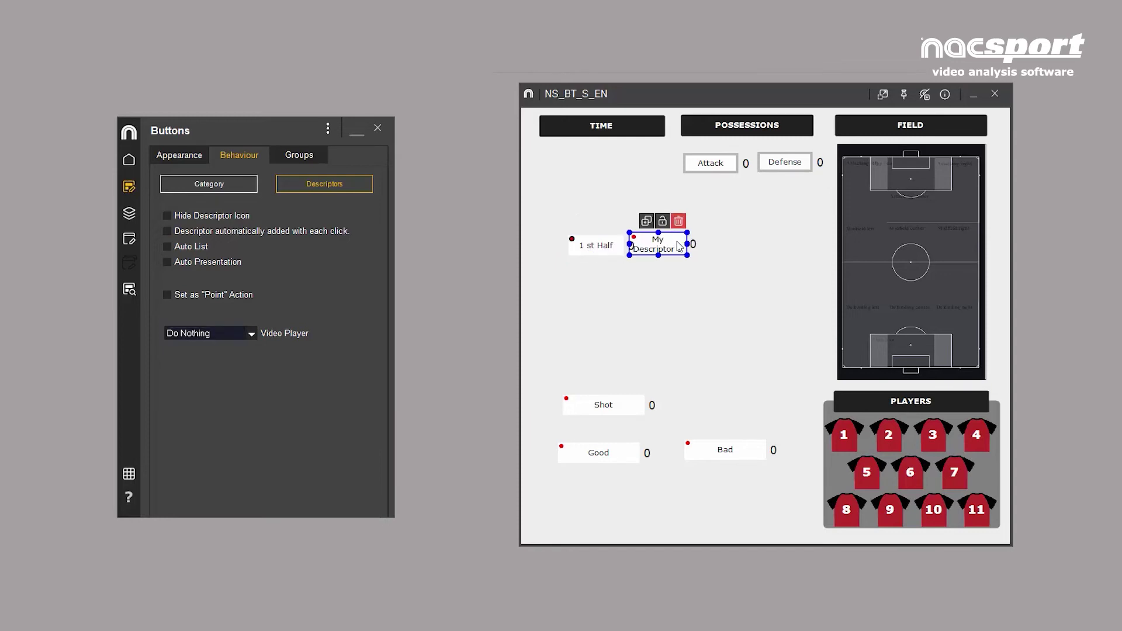
double_click(678, 245)
text(2 nd Half)
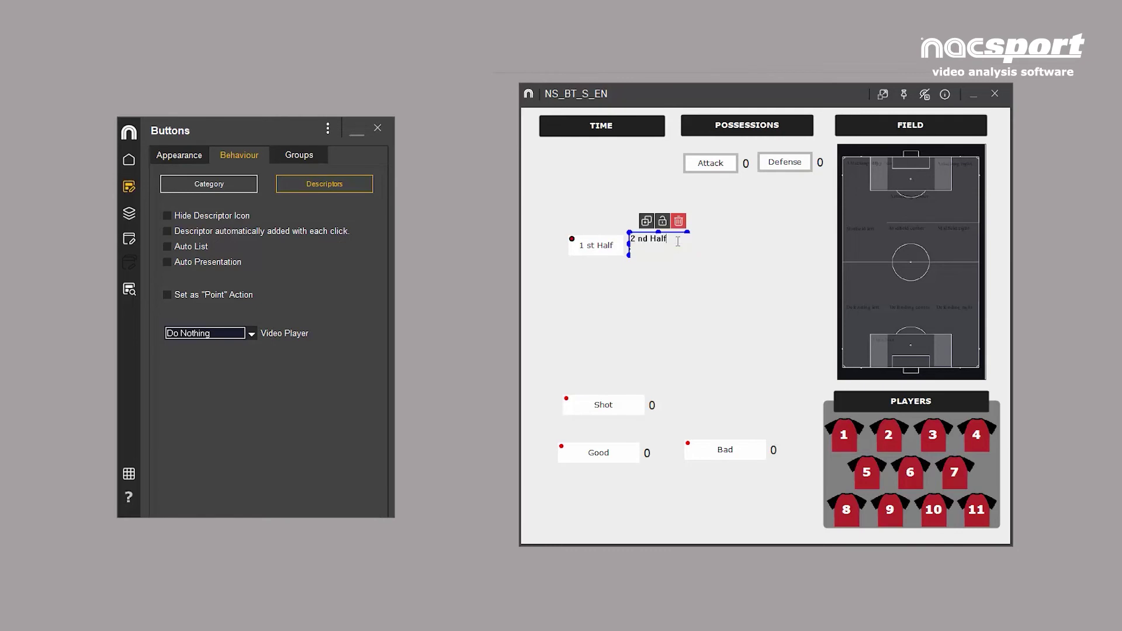
key(Return)
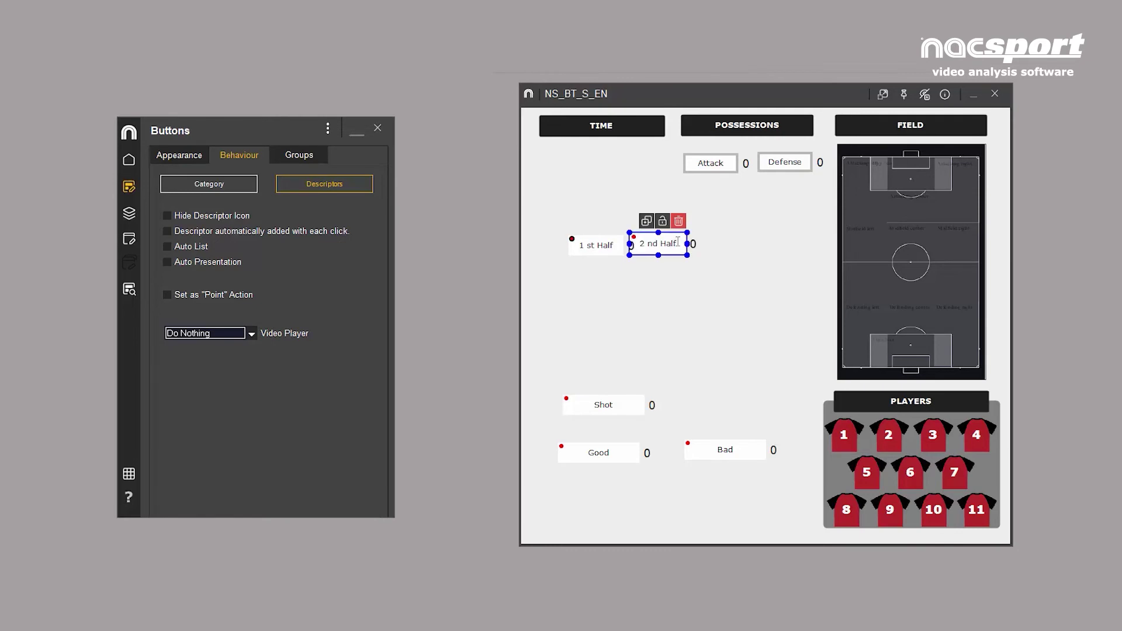
Step: Move 1 st Half and 2 nd Half under TIME and set 1 st Half to auto-add with each click
drag(678, 242, 640, 171)
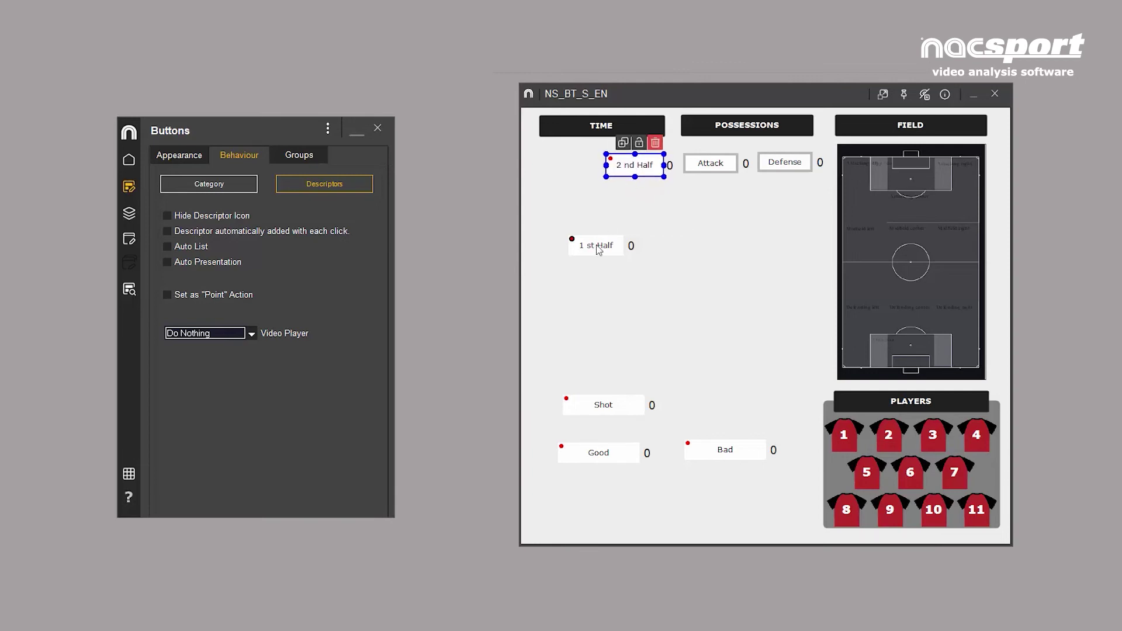
drag(599, 253, 568, 173)
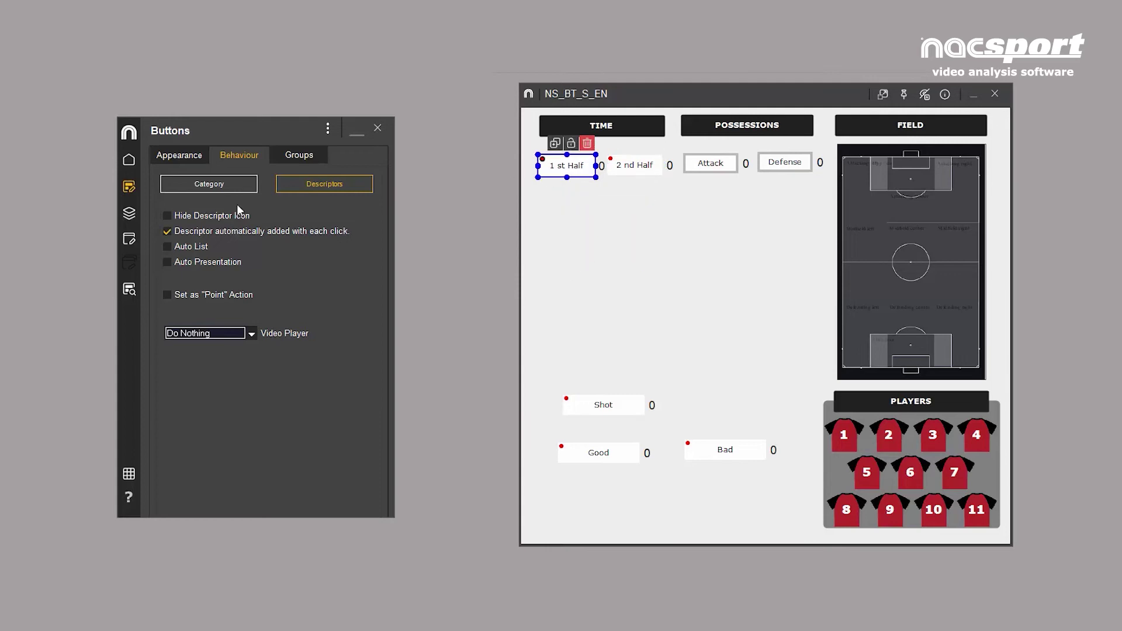
click(170, 232)
click(637, 170)
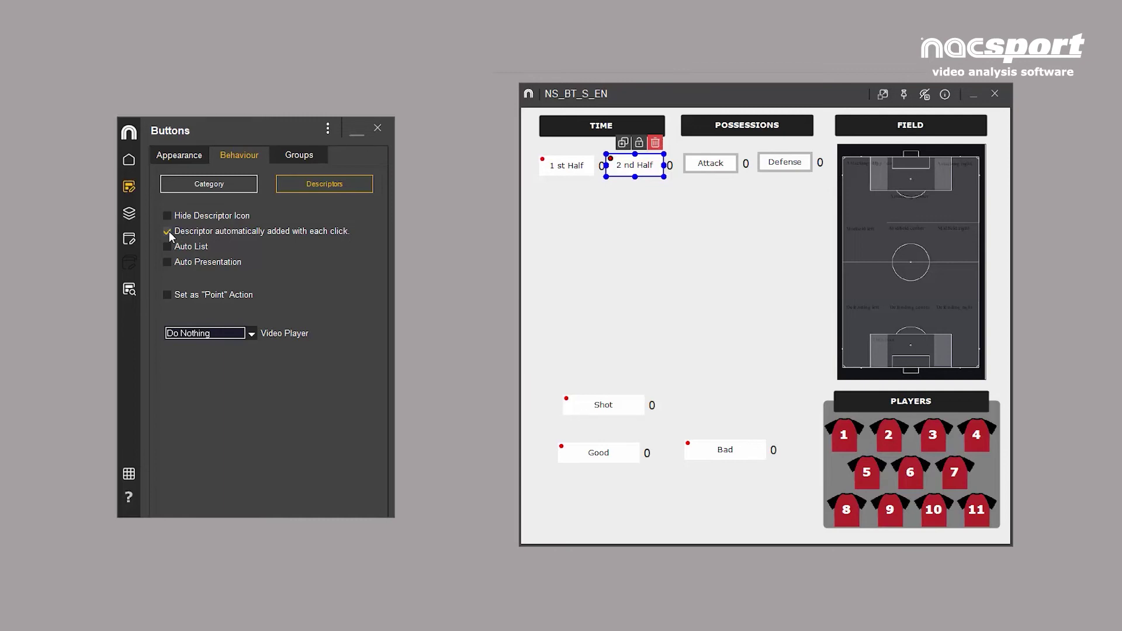
Step: Create descriptor buttons named Goal and Opp. Goal, and turn on Show Score in the timeline settings
double_click(606, 274)
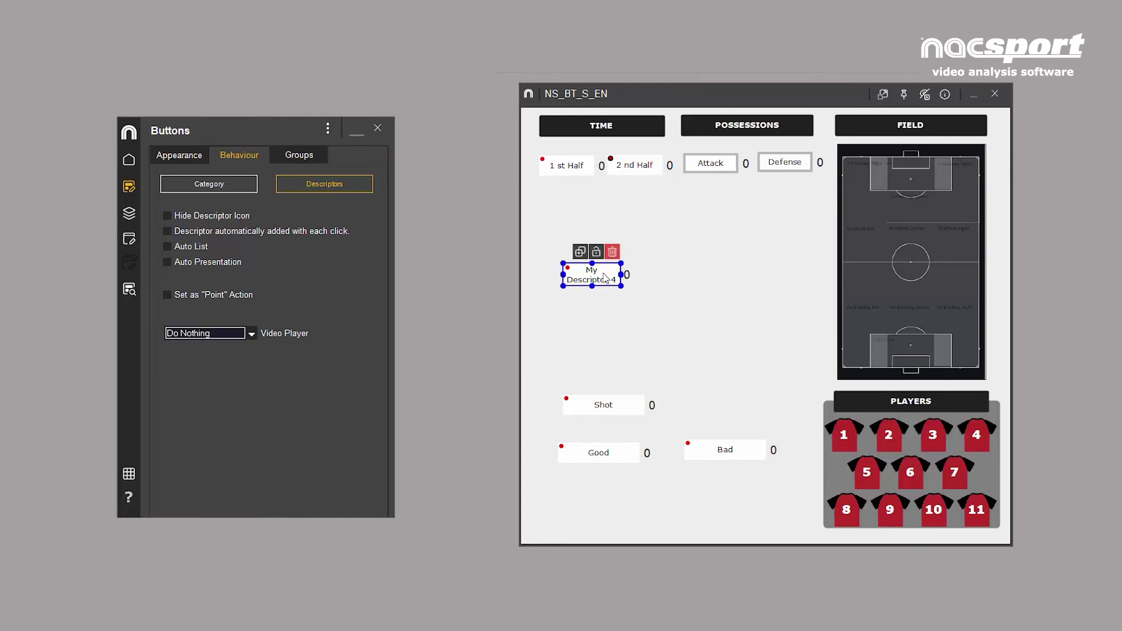
text(Goal)
key(Return)
double_click(678, 273)
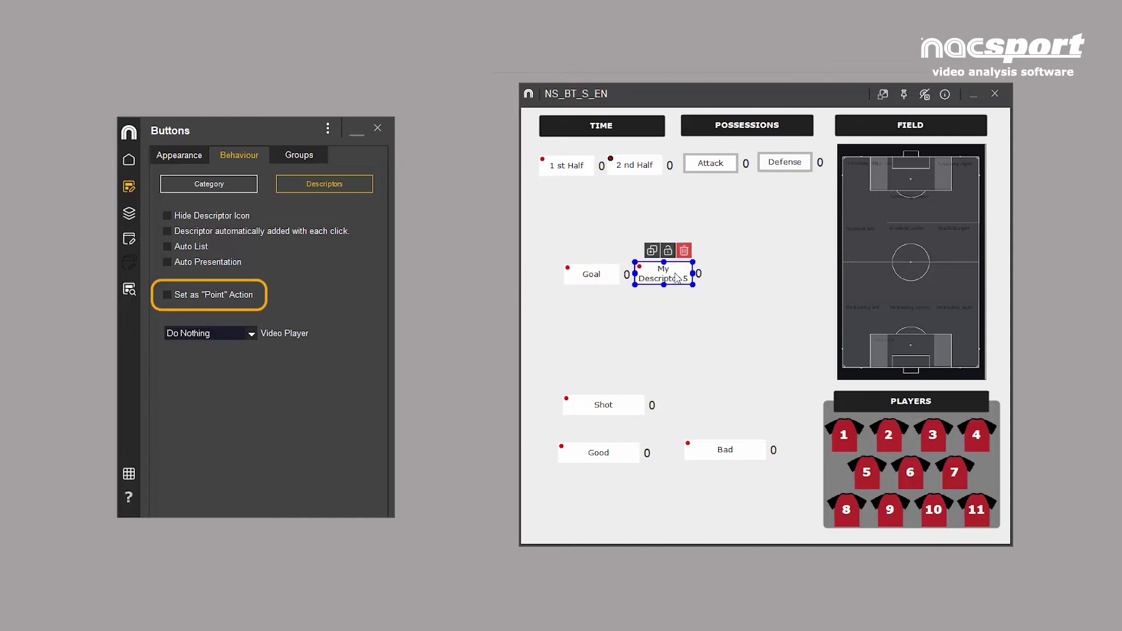
double_click(670, 278)
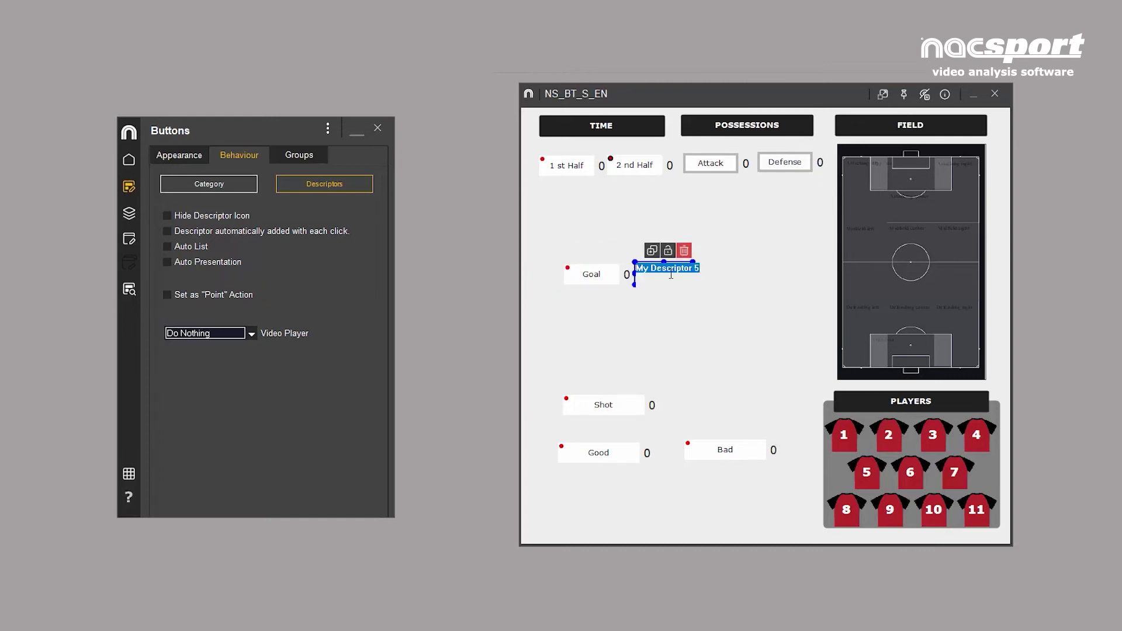
key(BackSpace)
key(Return)
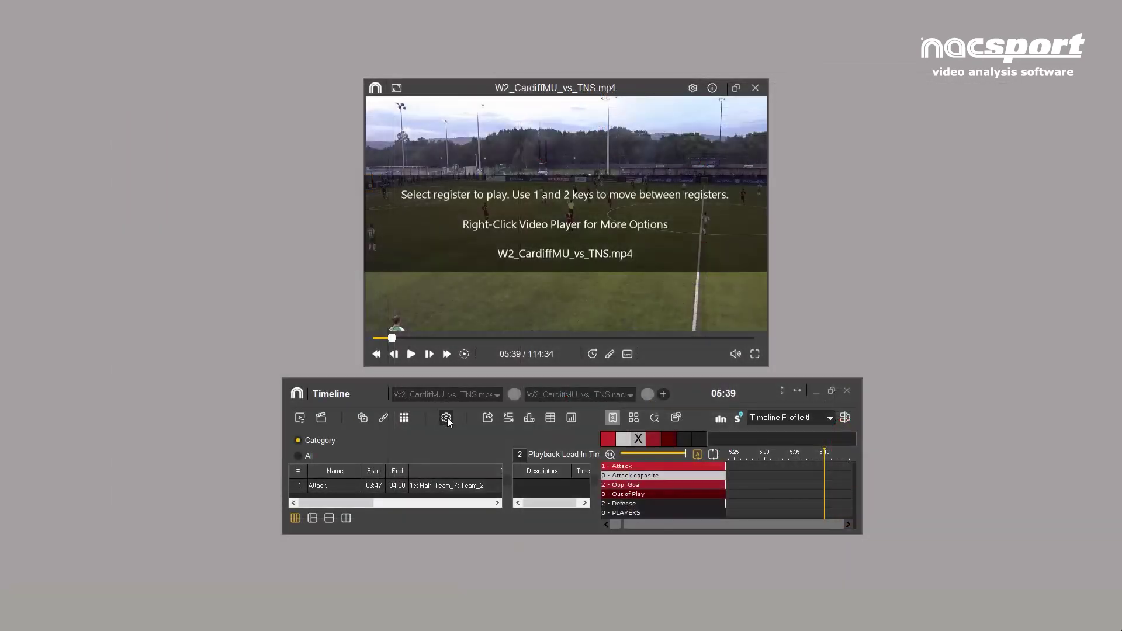
click(447, 418)
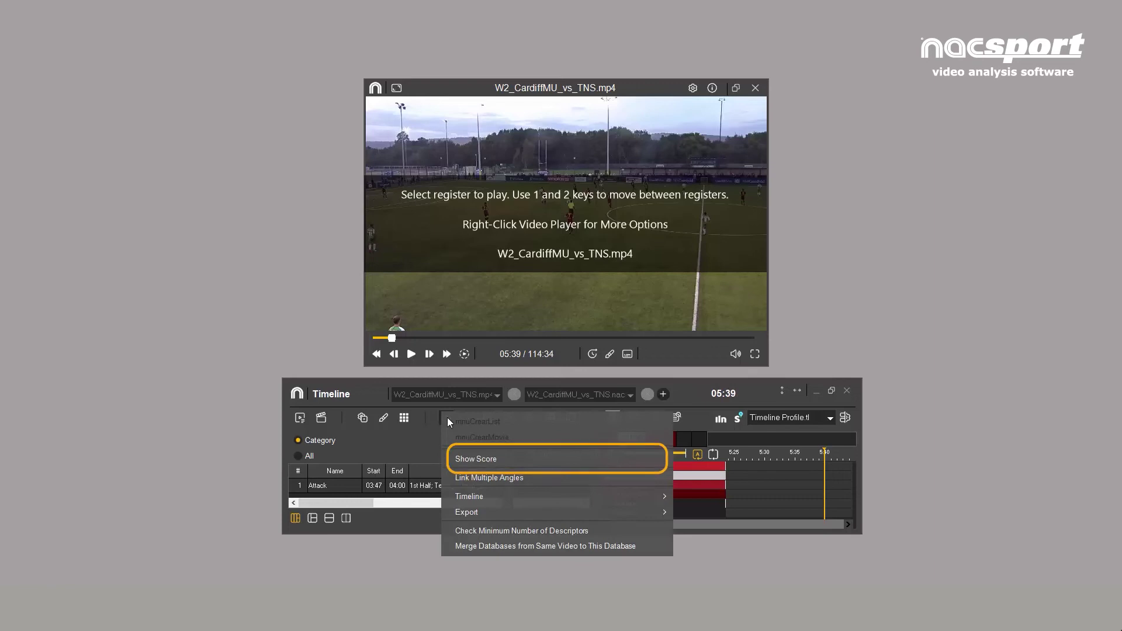
click(459, 460)
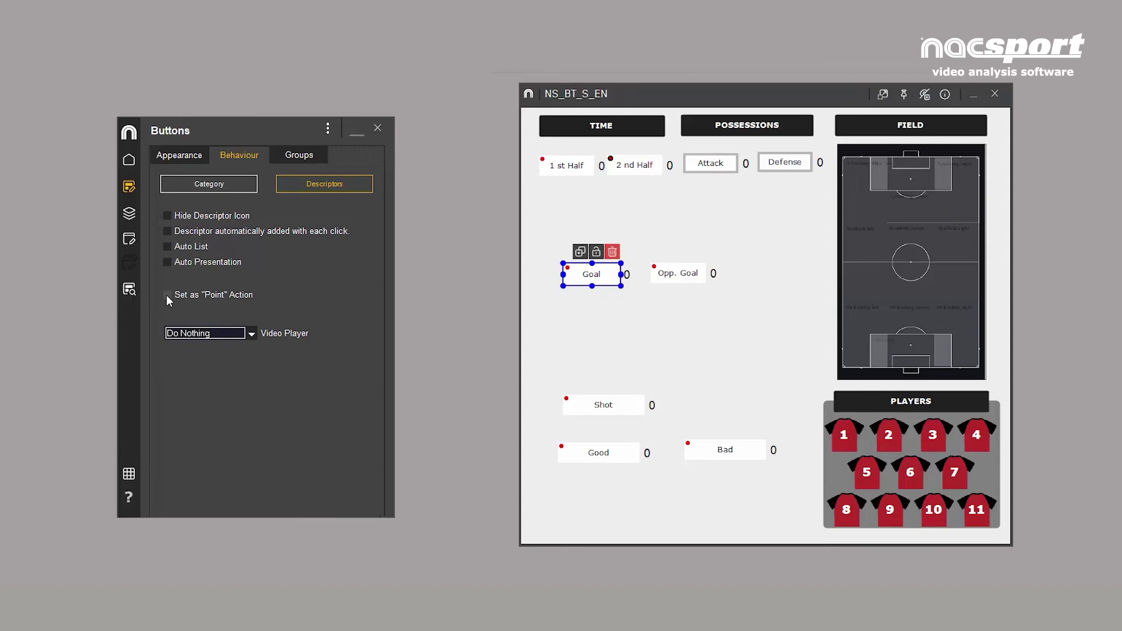
Step: Tick Set as 'Point' Action for Goal, keep Value 1, and assign it to Team A
click(167, 295)
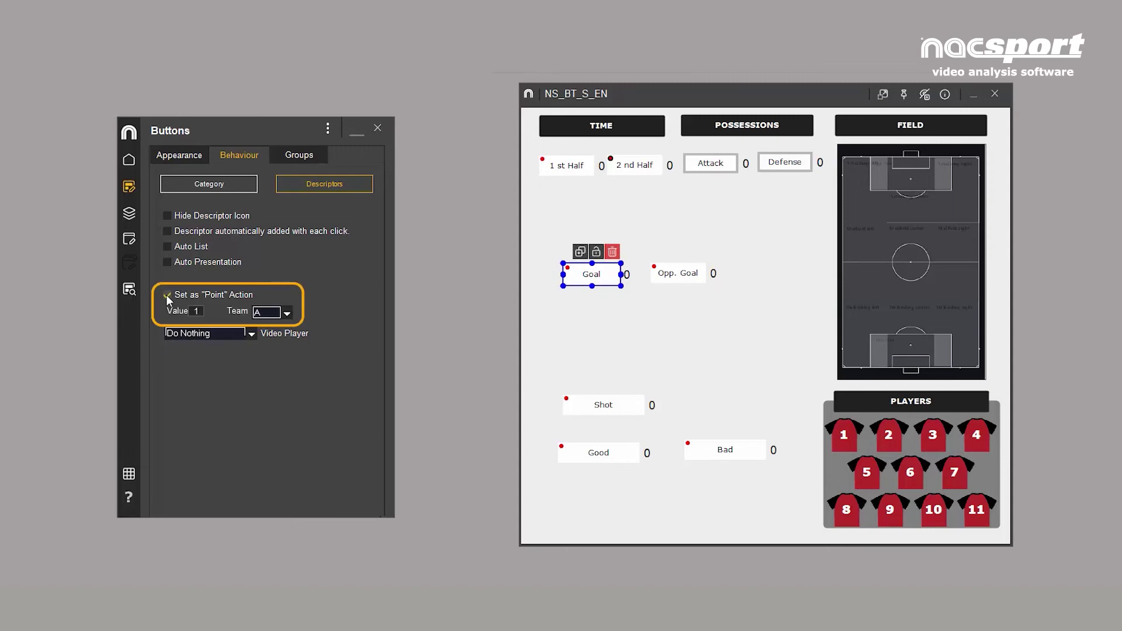
click(286, 314)
click(275, 329)
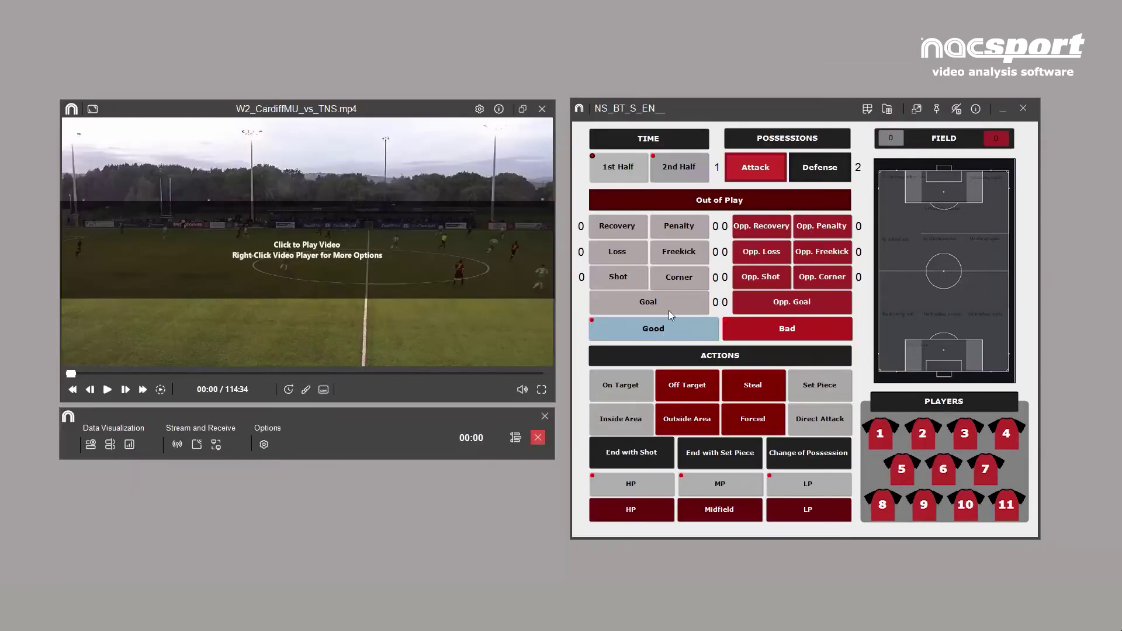
Step: Log one Goal and two Opp. Goal events so the score next to FIELD updates
click(675, 297)
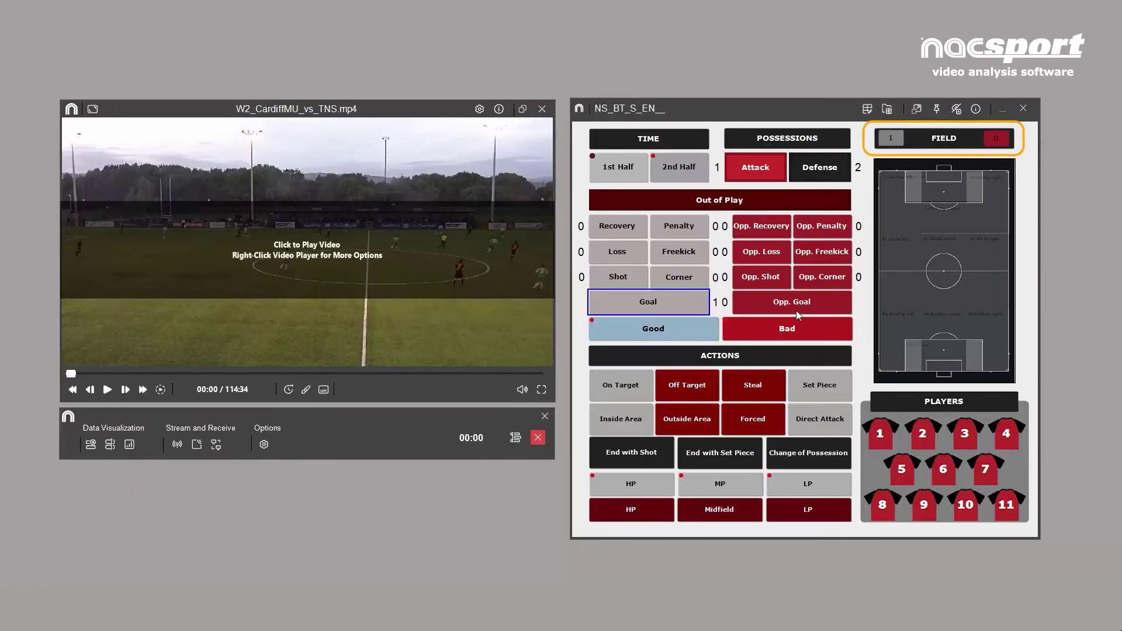
double_click(814, 303)
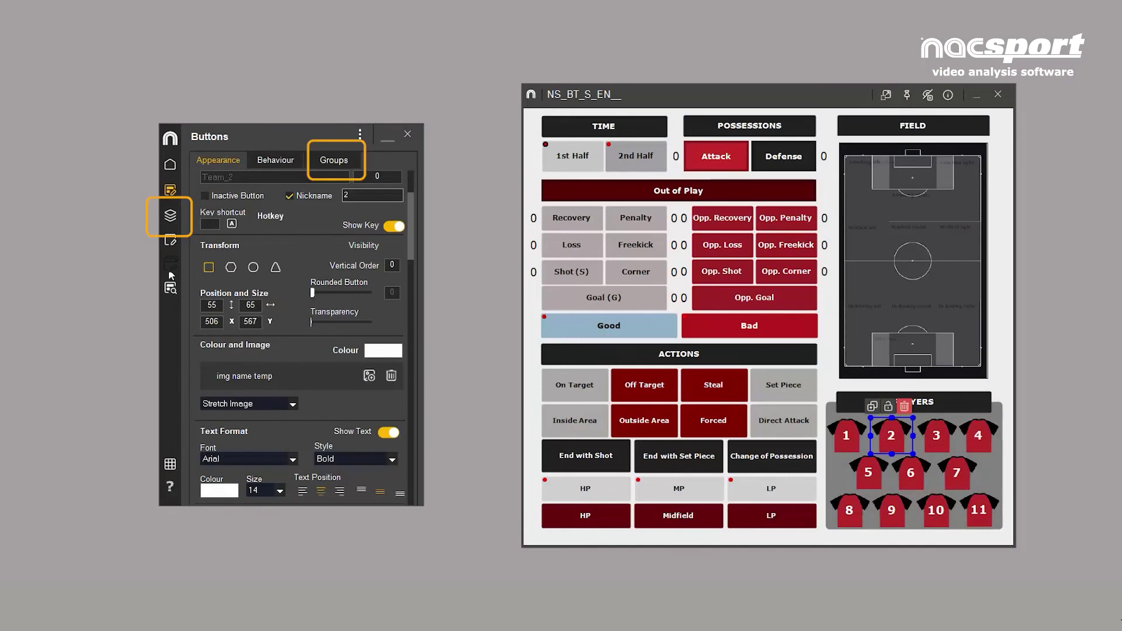
click(169, 217)
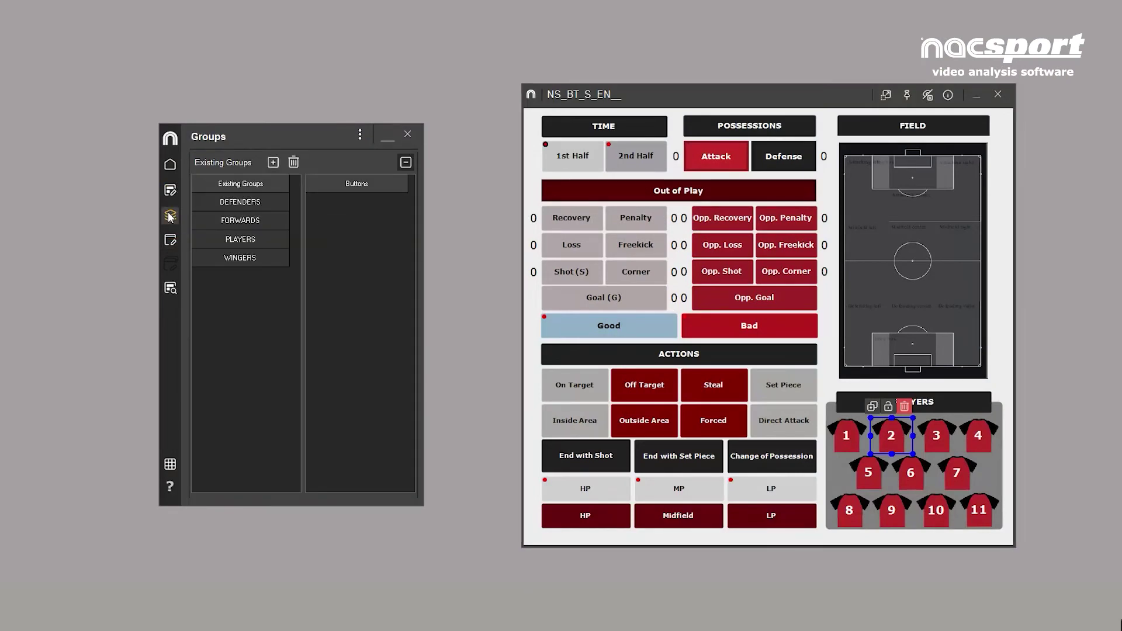
click(207, 203)
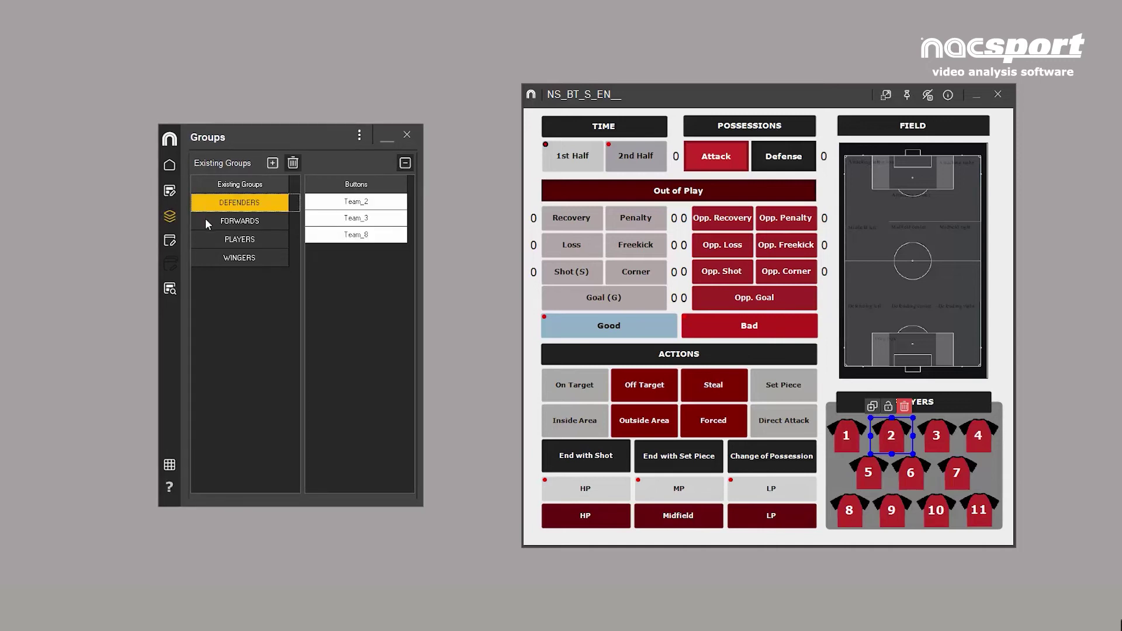
click(207, 223)
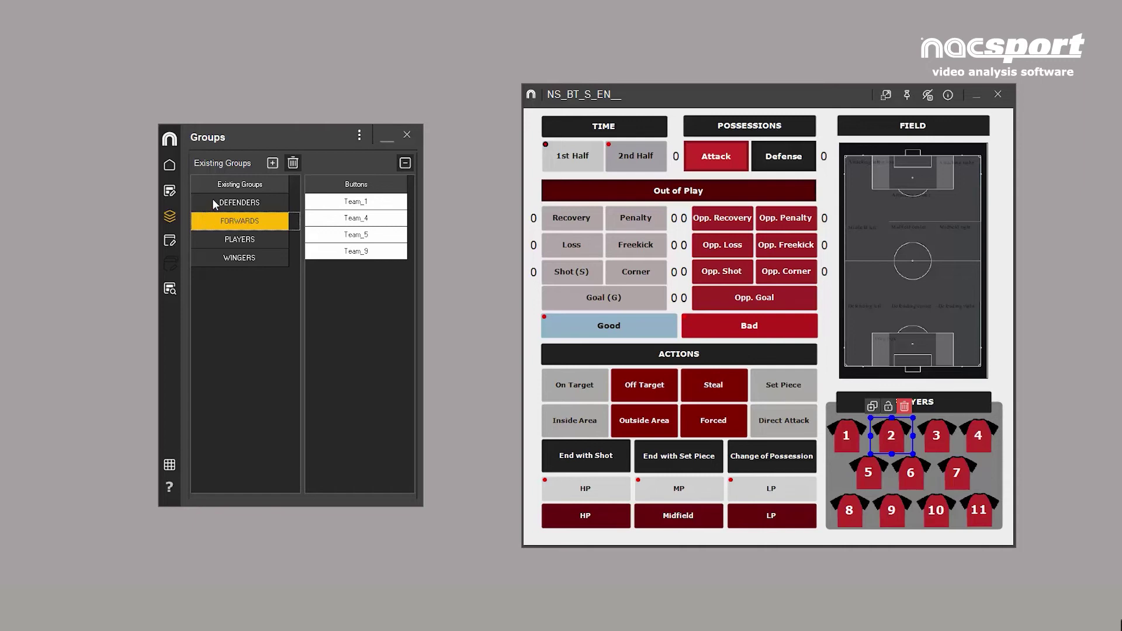
click(213, 203)
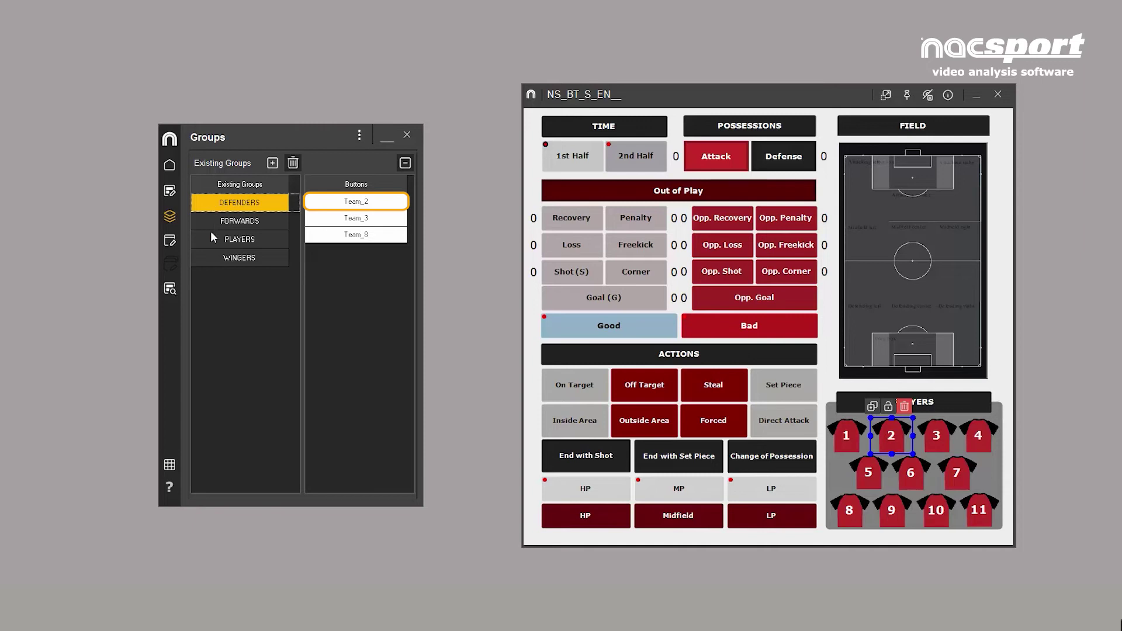
click(211, 261)
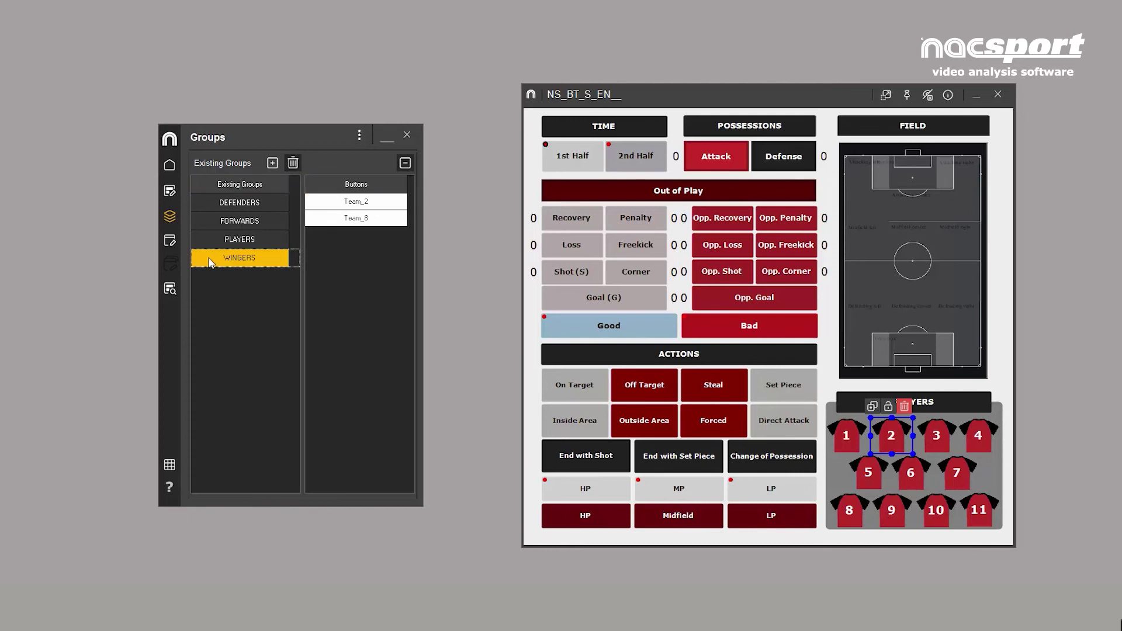
Step: Create a MIDFIELDERS group containing shirts 6, 7 and 10
click(272, 163)
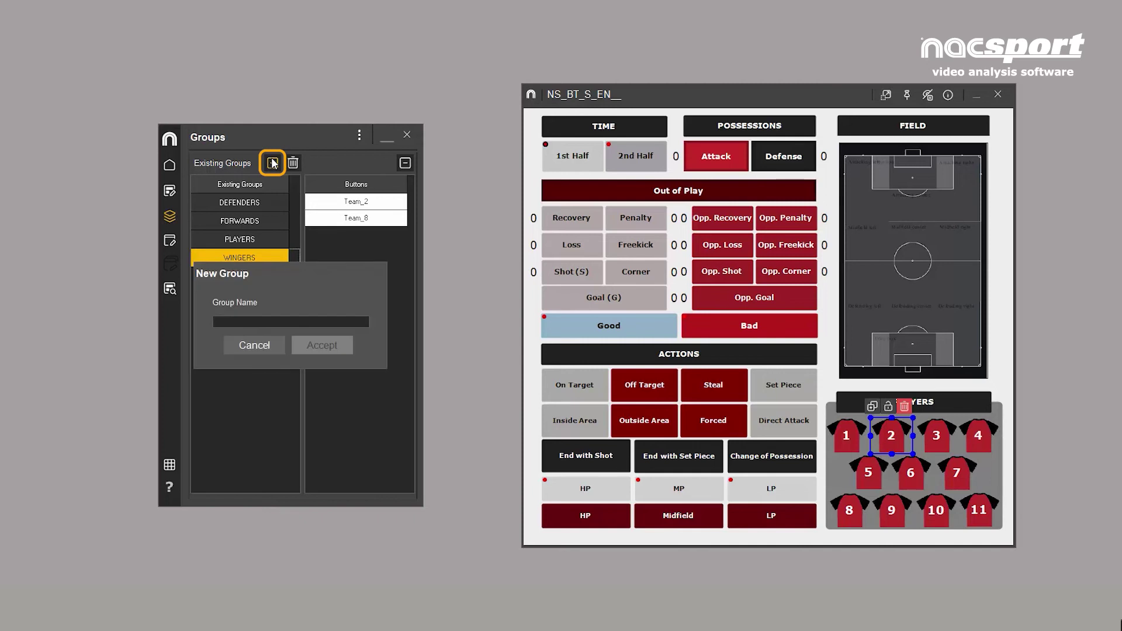
text(MIDFIEL)
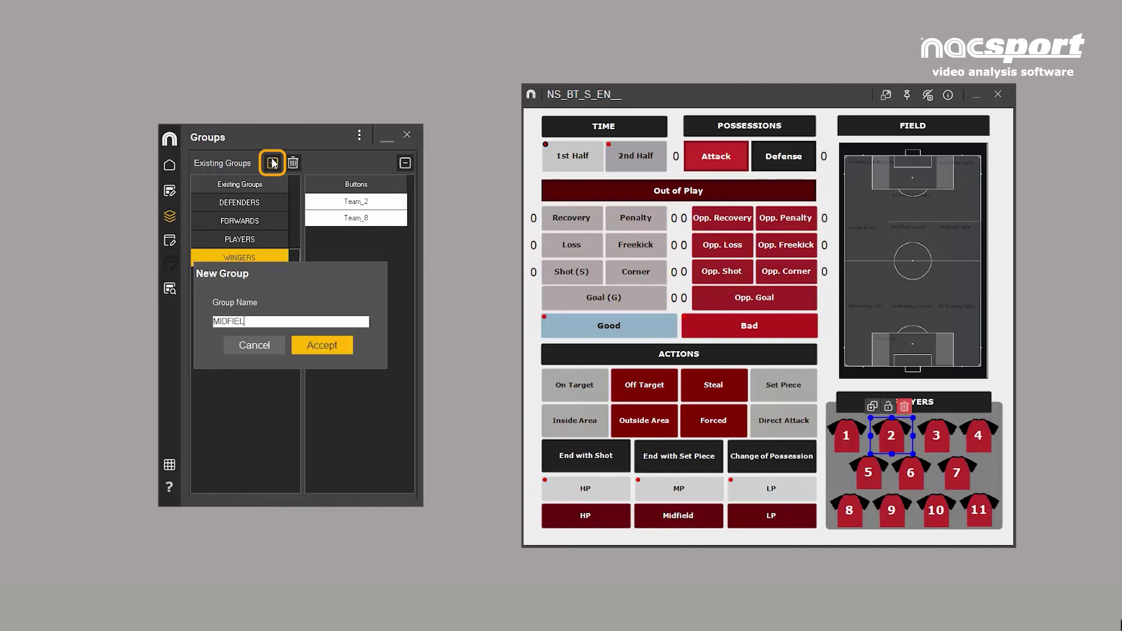
text(DERS)
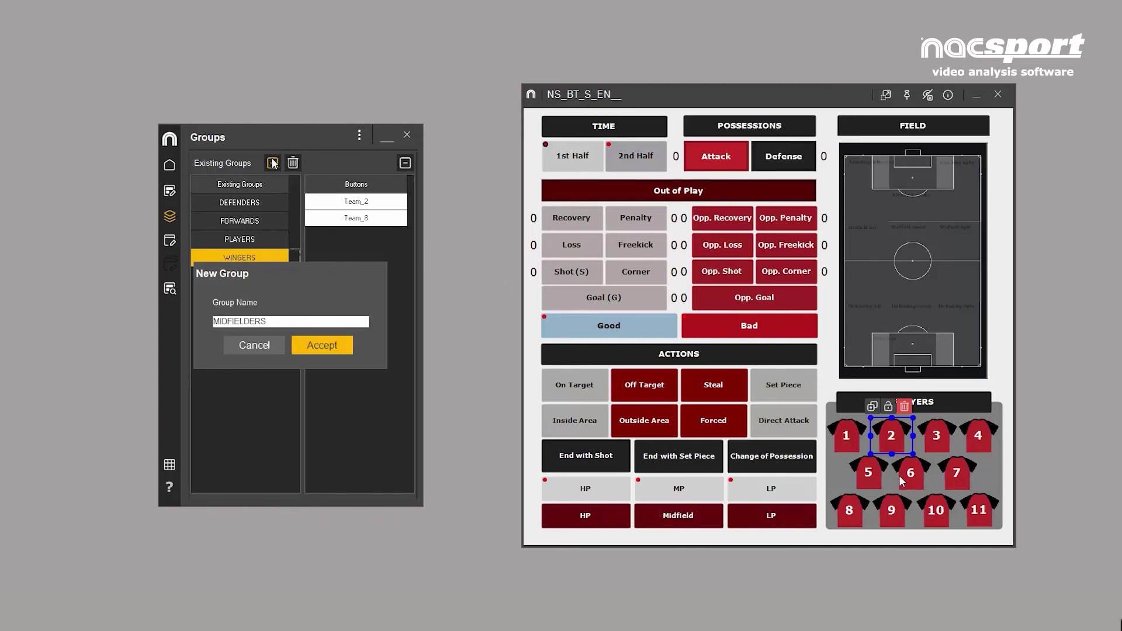
click(905, 476)
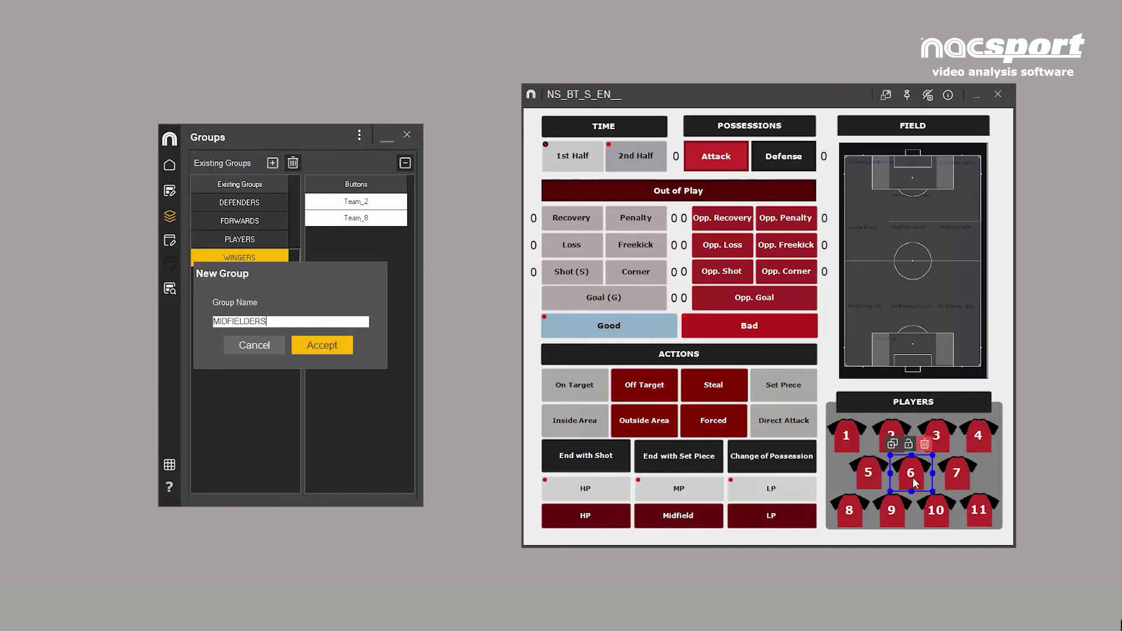
ctrl+click(951, 480)
ctrl+click(946, 514)
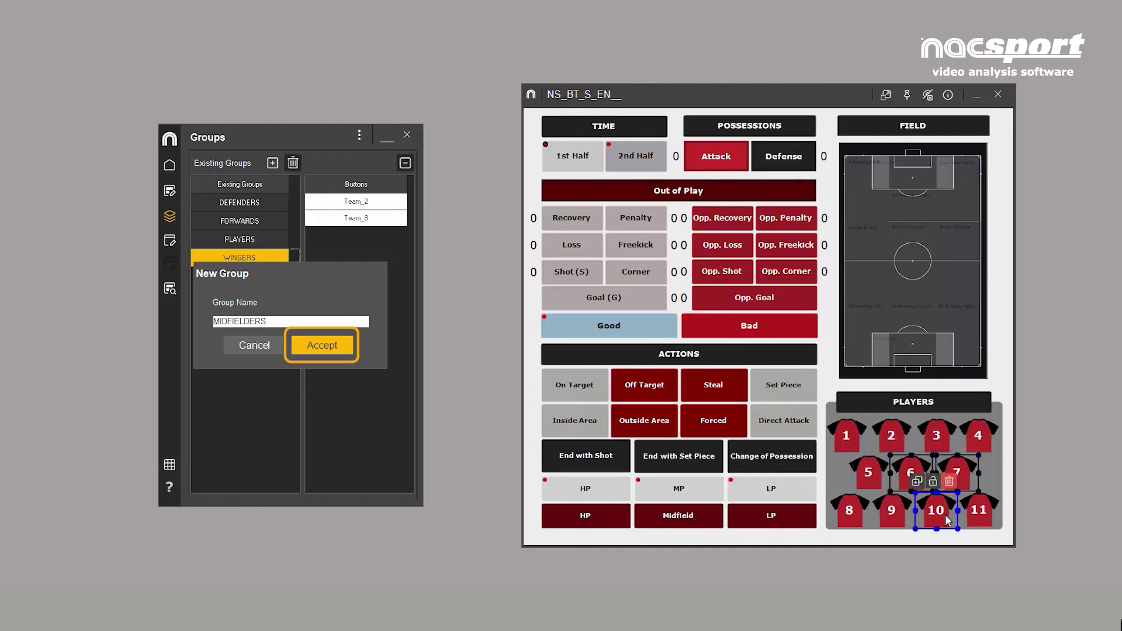
click(322, 345)
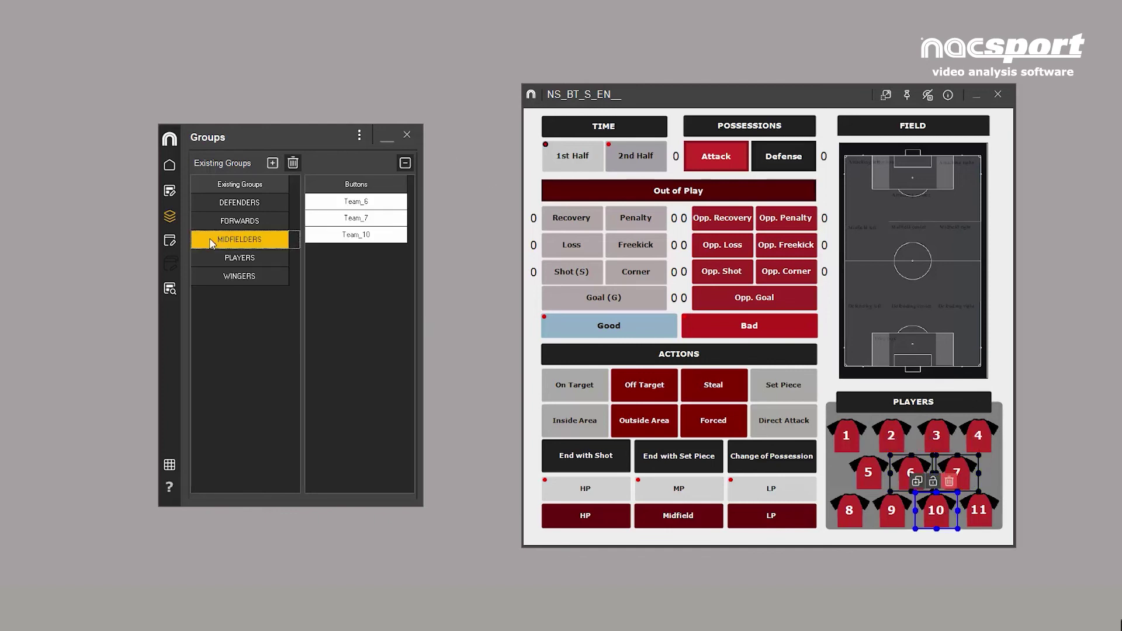
Step: Create a test BEST PLAYERS group from shirts 1, 8 and 10
click(846, 438)
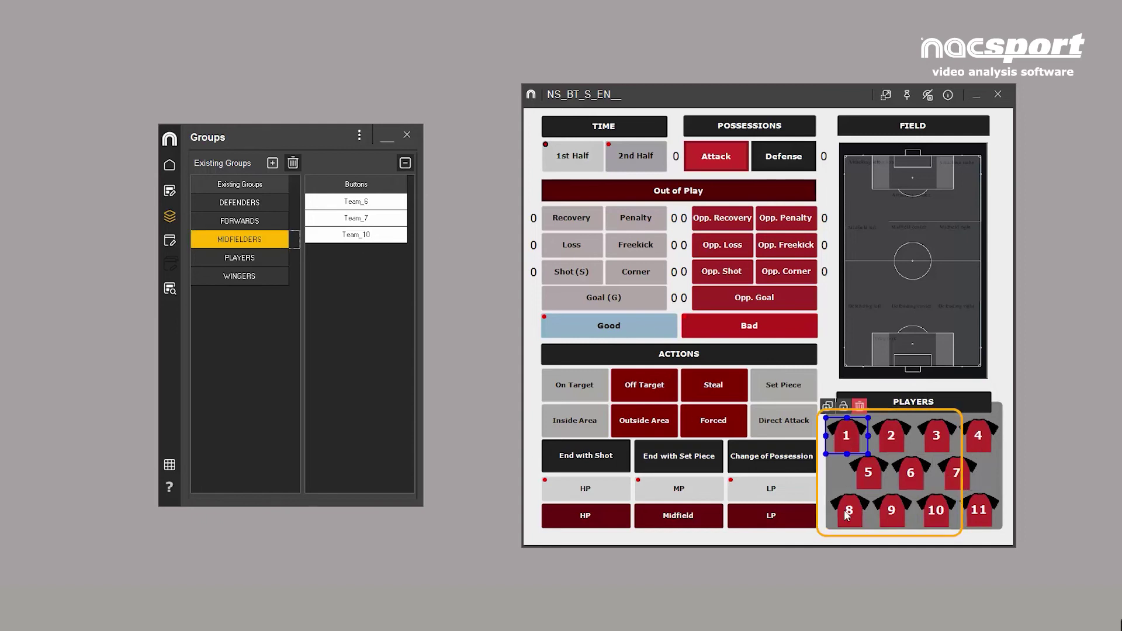
ctrl+click(846, 517)
ctrl+click(936, 510)
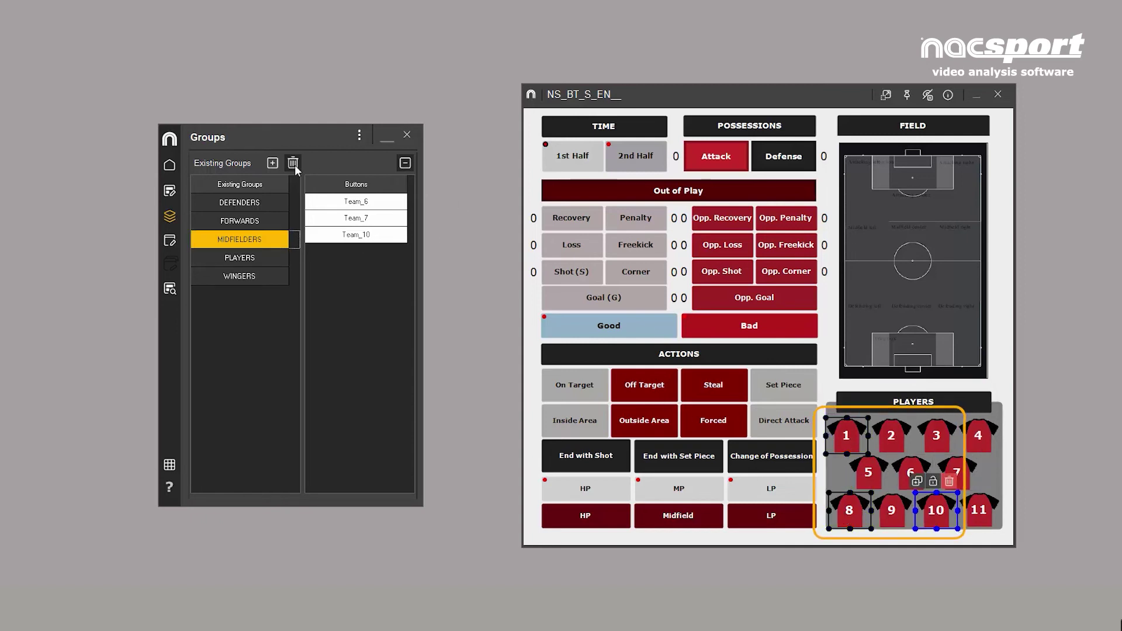
click(273, 164)
text(BEST PLAYERS)
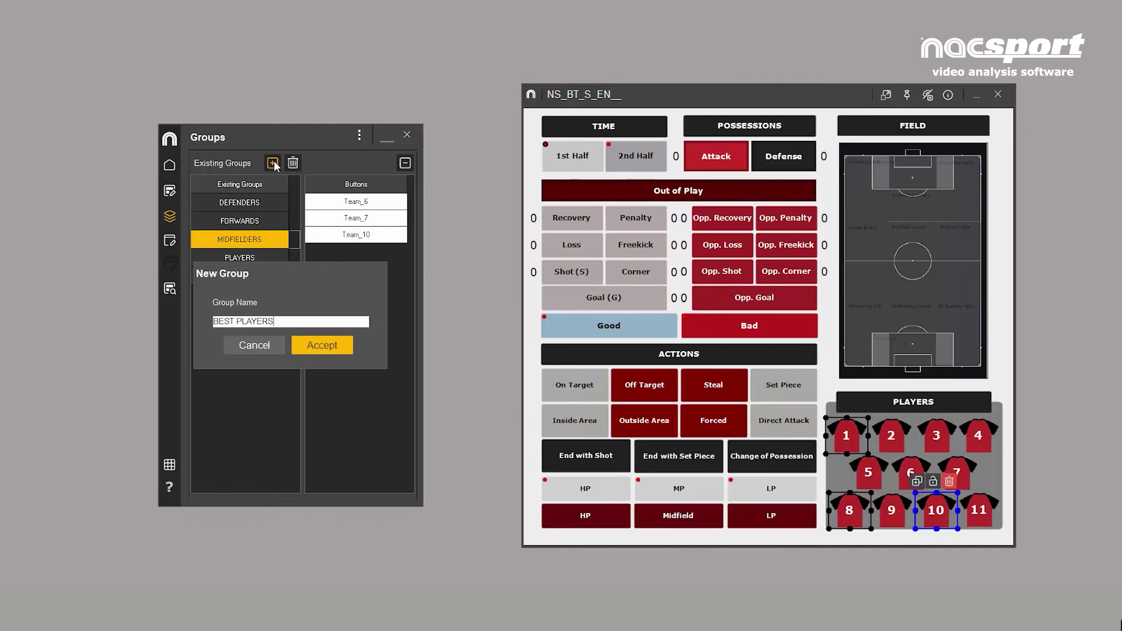
click(313, 346)
Step: Remove Team_1 from BEST PLAYERS, delete the group, and show the selected button's assigned groups
click(246, 202)
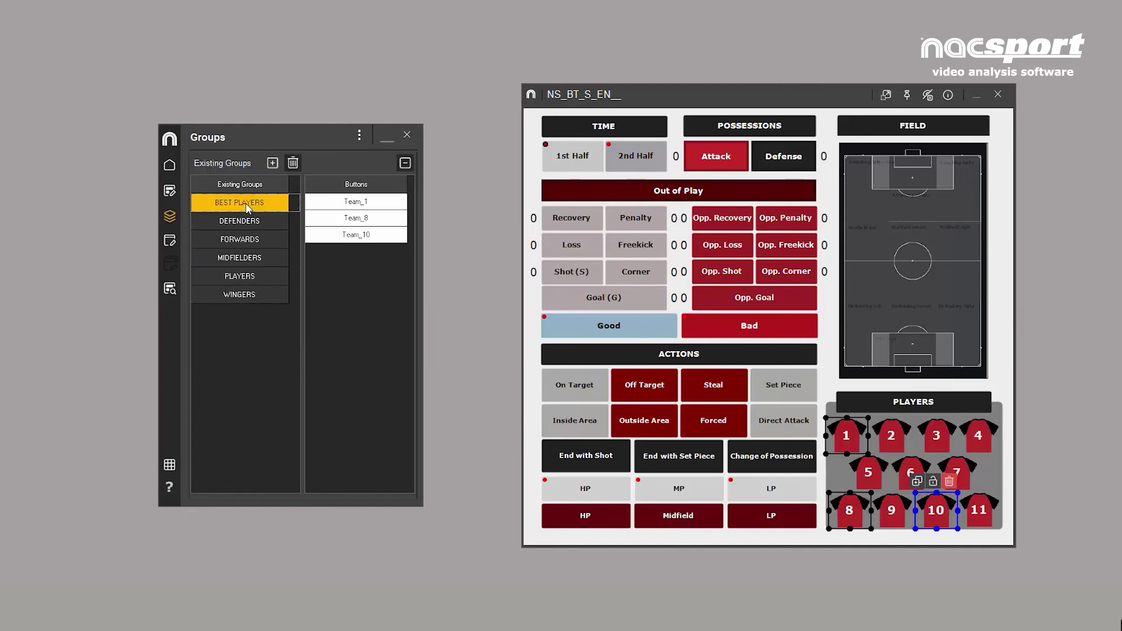
click(324, 203)
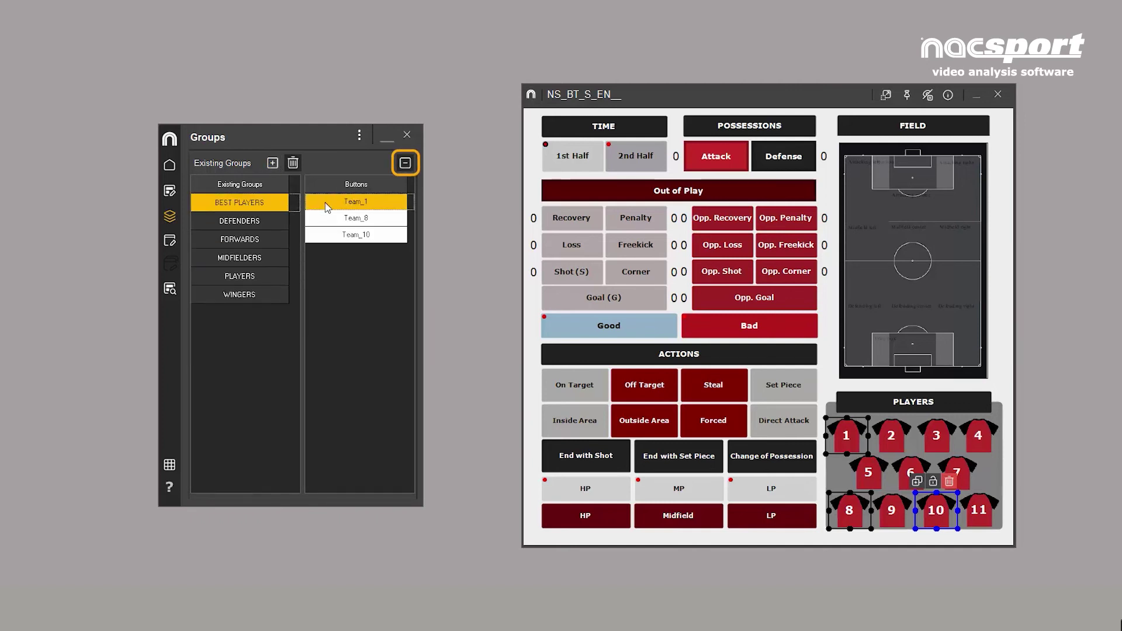
click(405, 164)
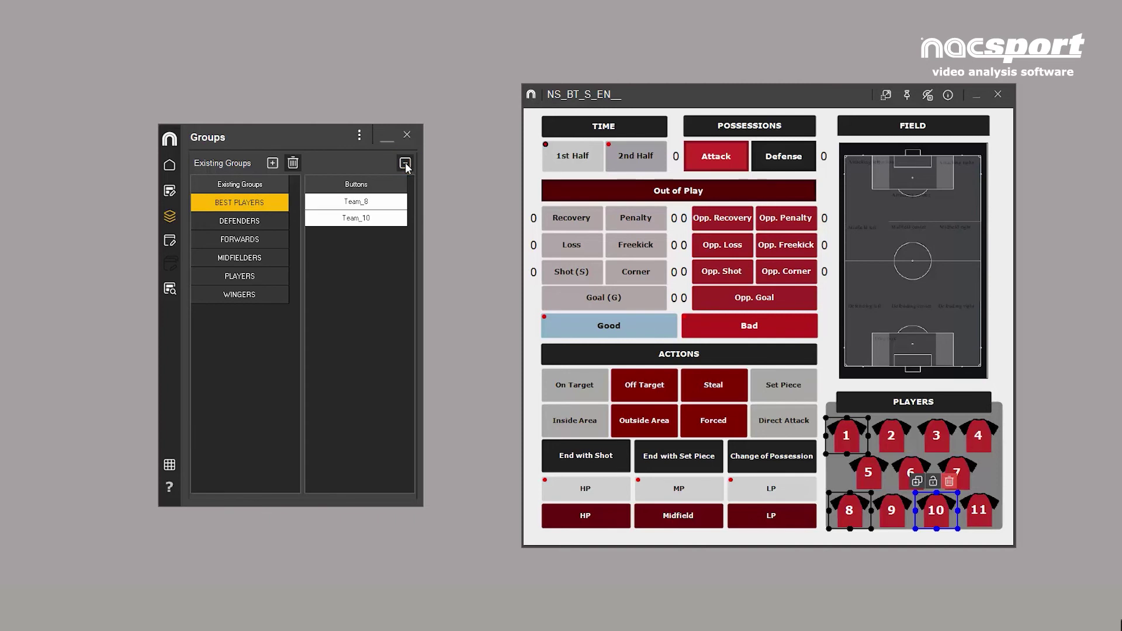
click(294, 165)
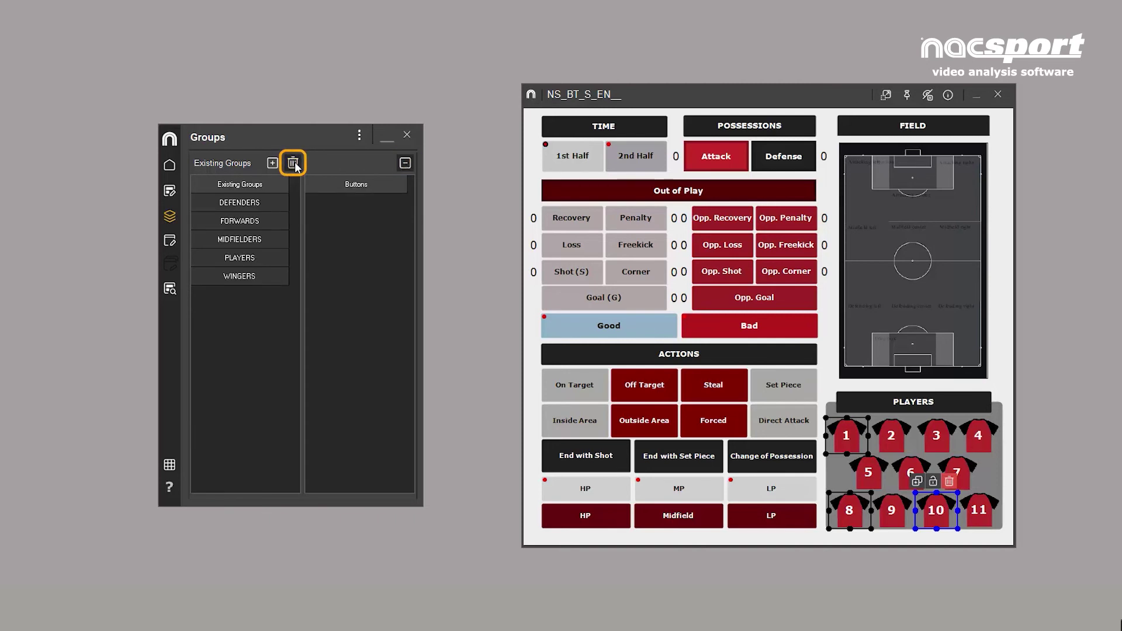
click(170, 190)
click(334, 160)
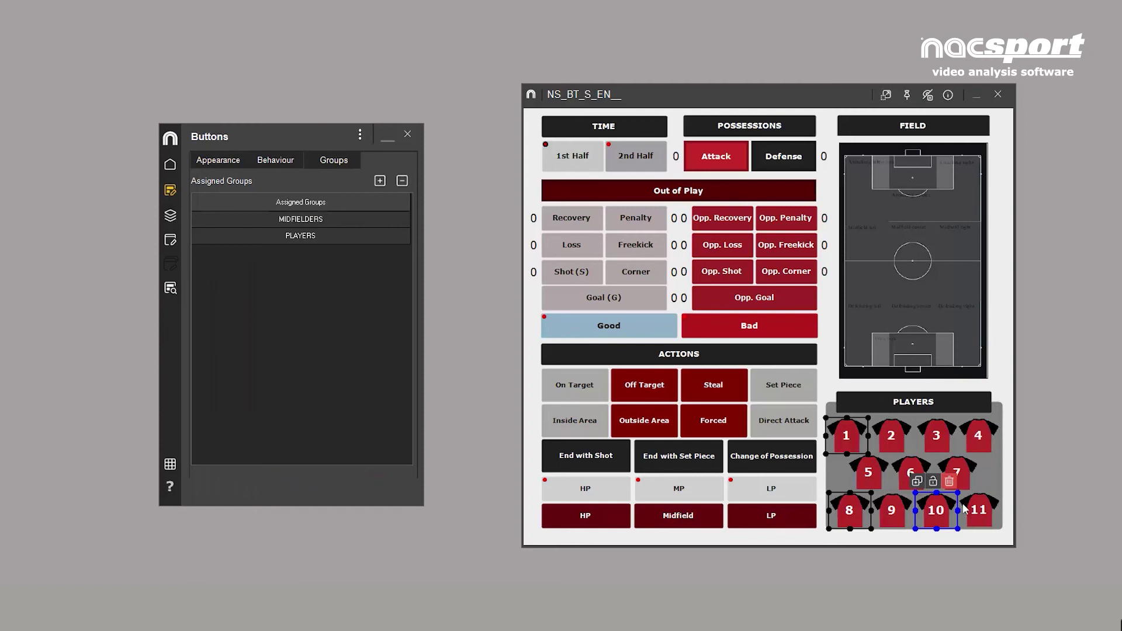
Step: Select shirt 11 and add it to the DEFENDERS group, then the PLAYERS group
click(969, 510)
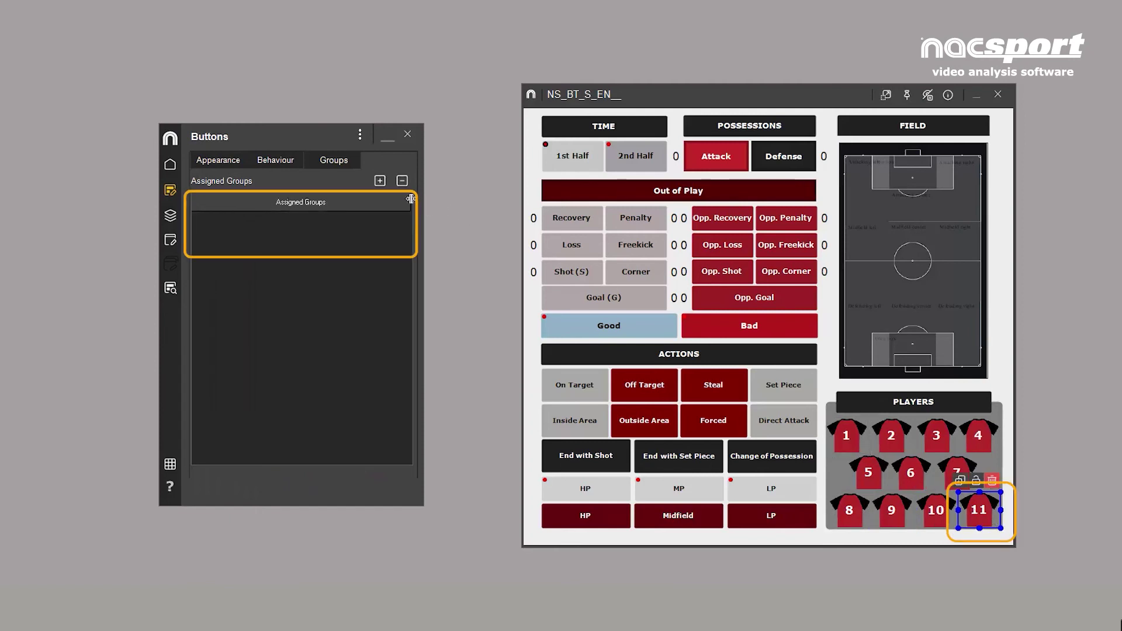
click(379, 181)
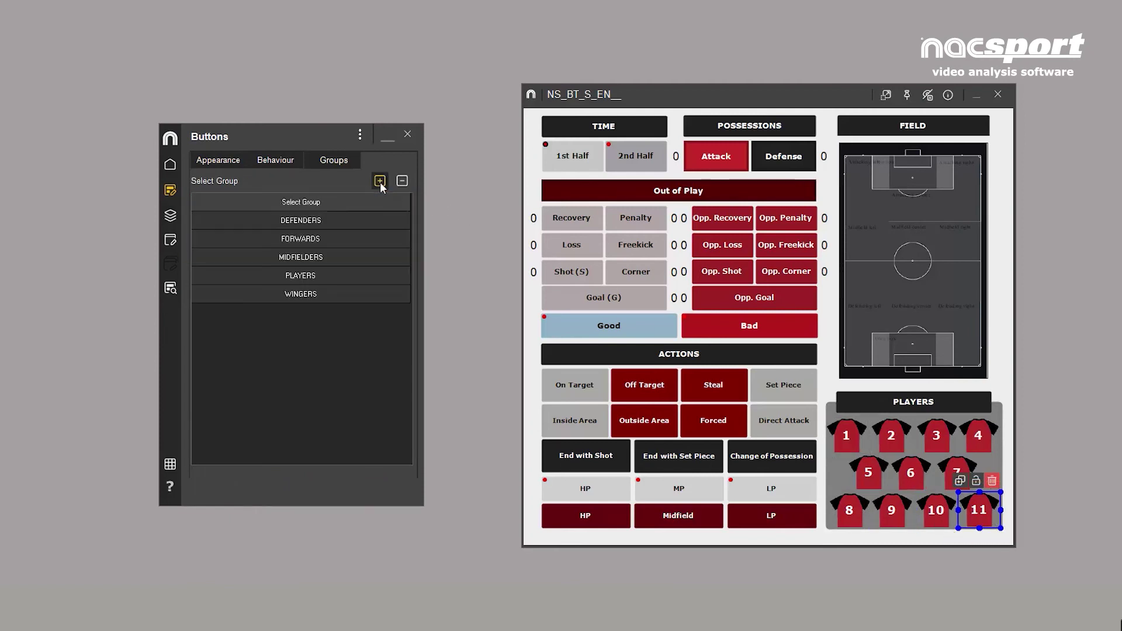
click(345, 220)
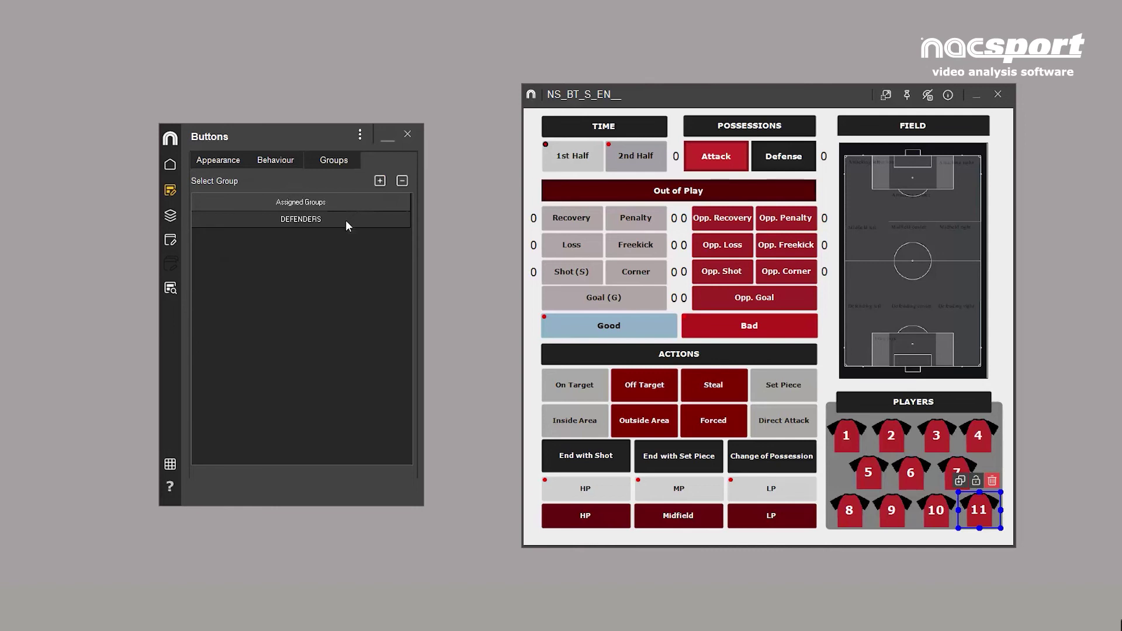
click(380, 182)
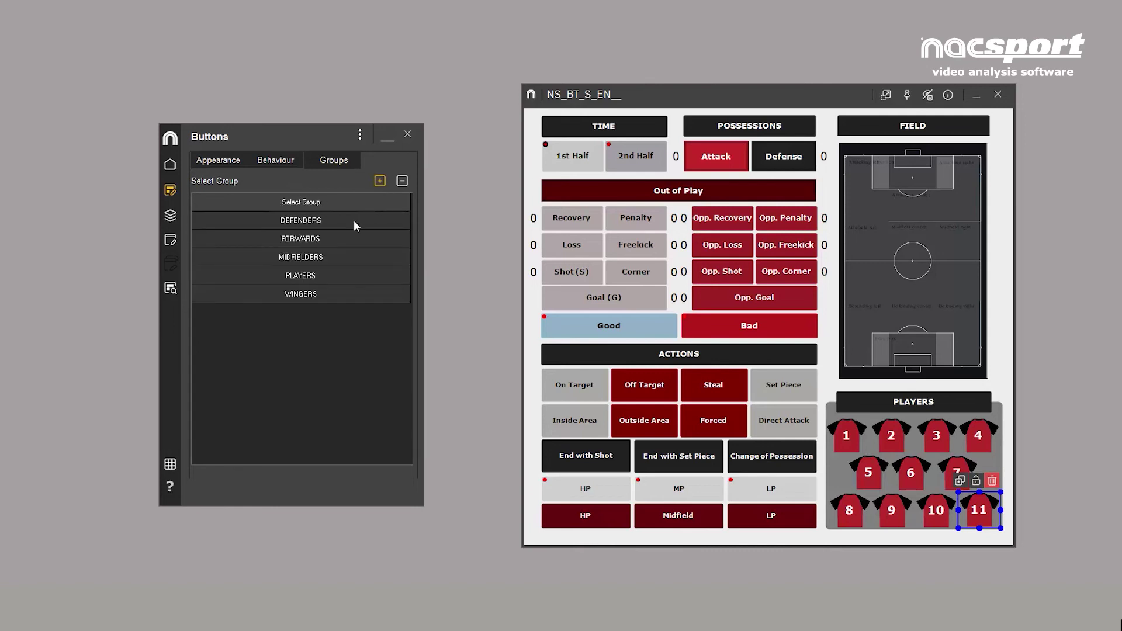
click(308, 276)
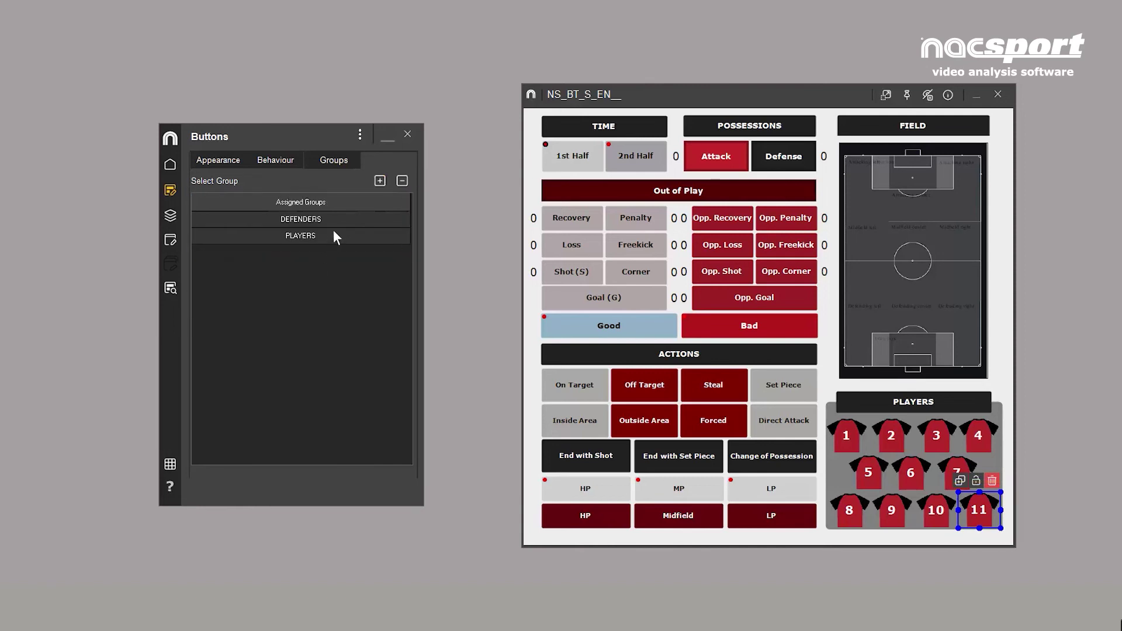
click(379, 181)
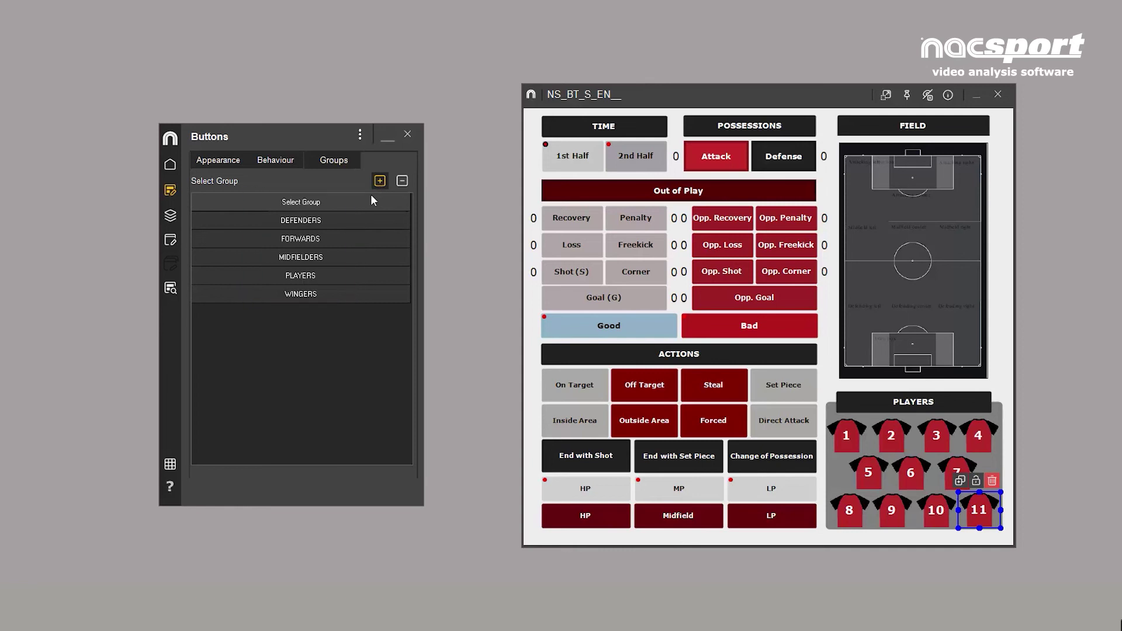
Step: Bring up the template options menu and show the Window panel's Appearance settings
click(360, 137)
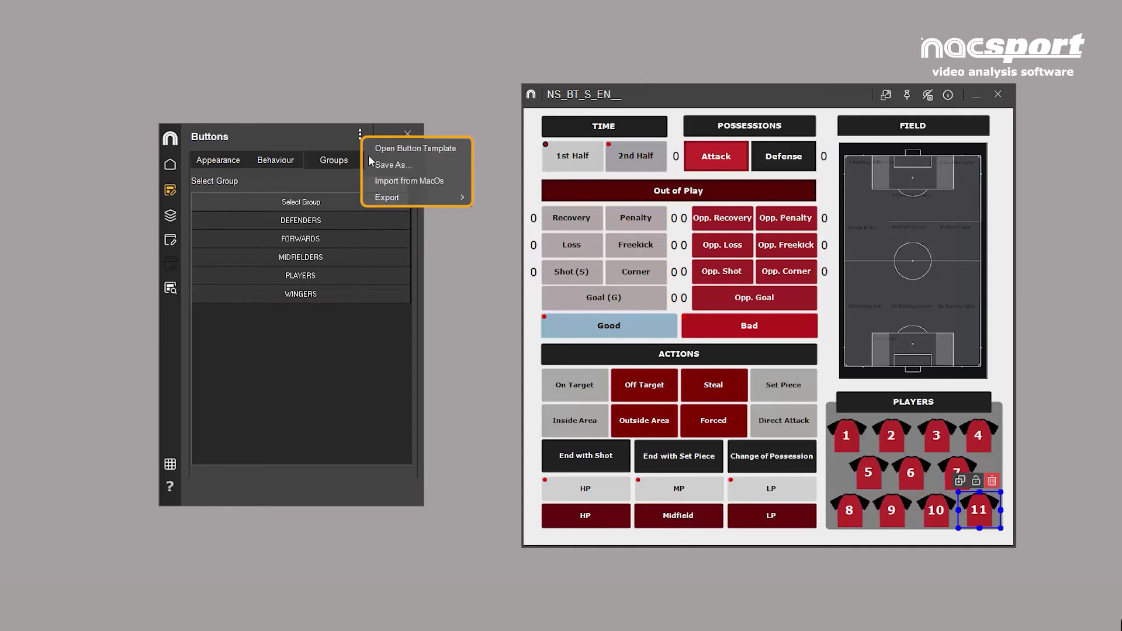
mouse_move(455, 197)
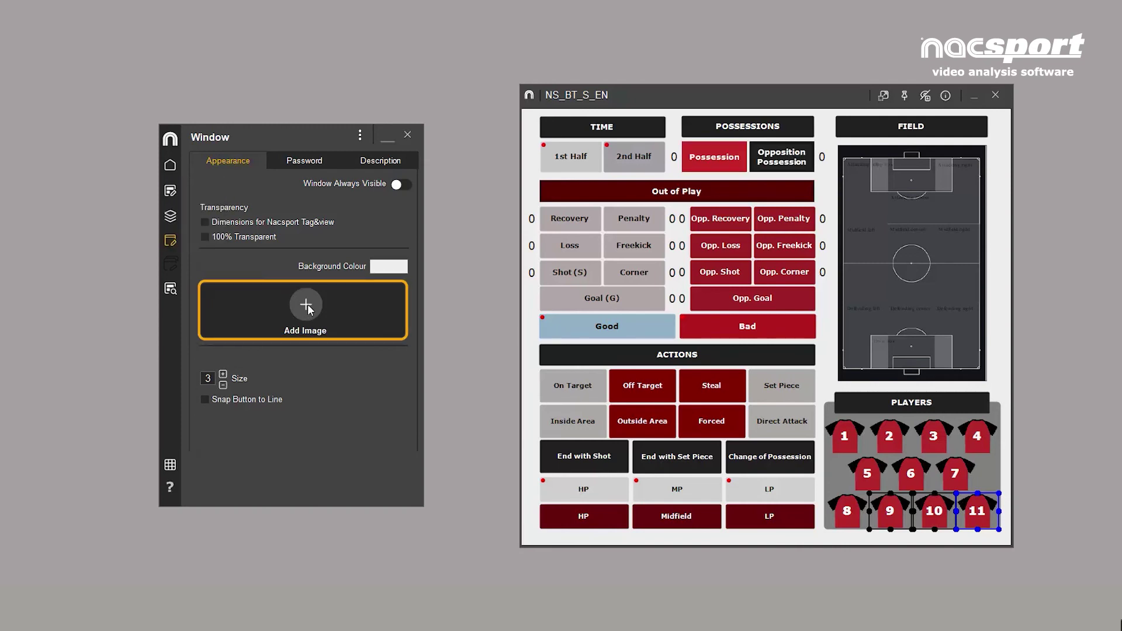
Step: Try a stretched B.png background image on the window, then remove it
click(306, 305)
click(308, 245)
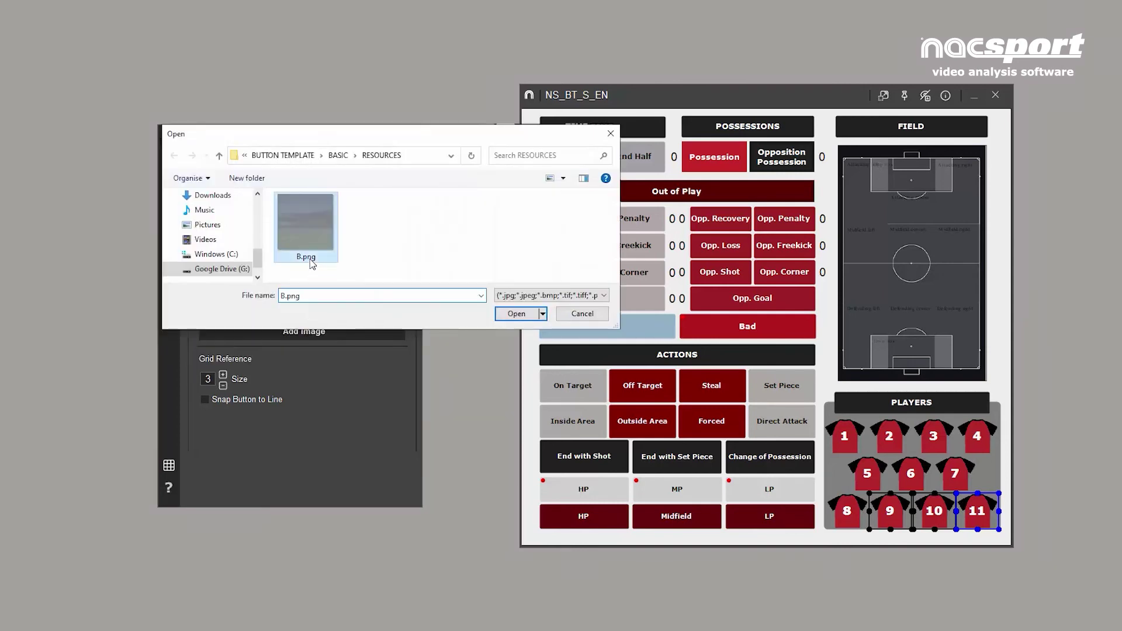
click(516, 314)
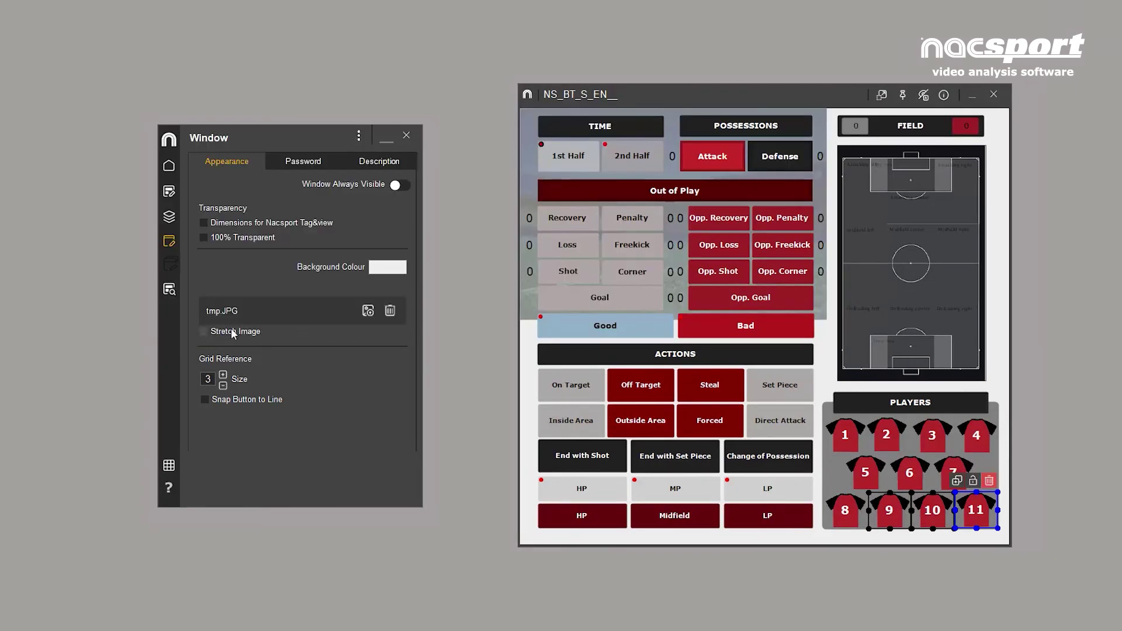
click(204, 332)
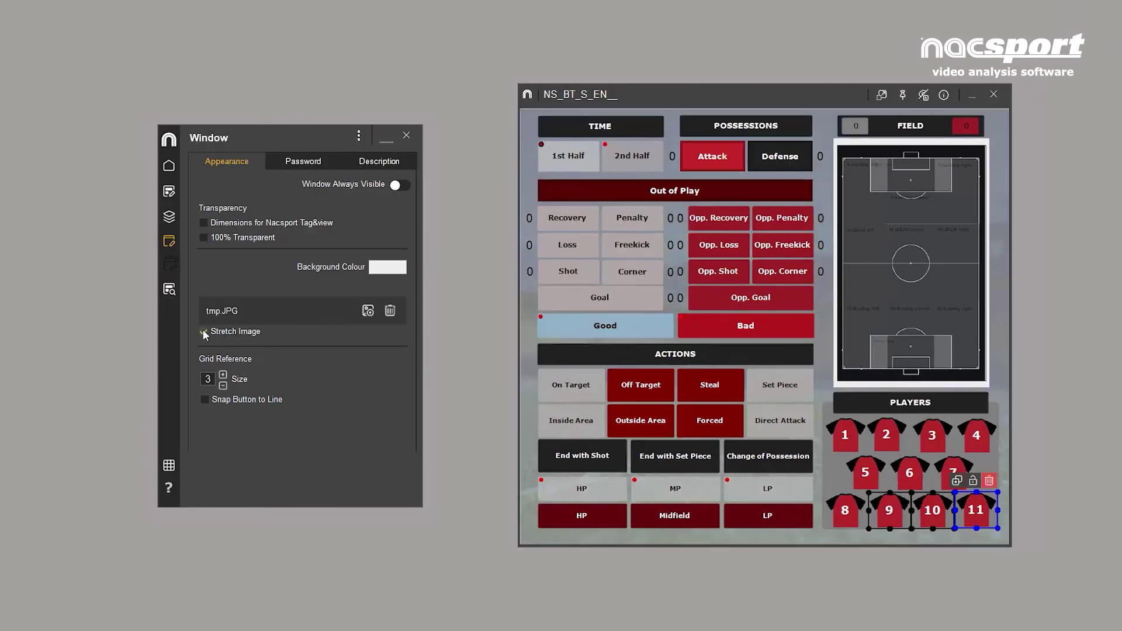
click(390, 311)
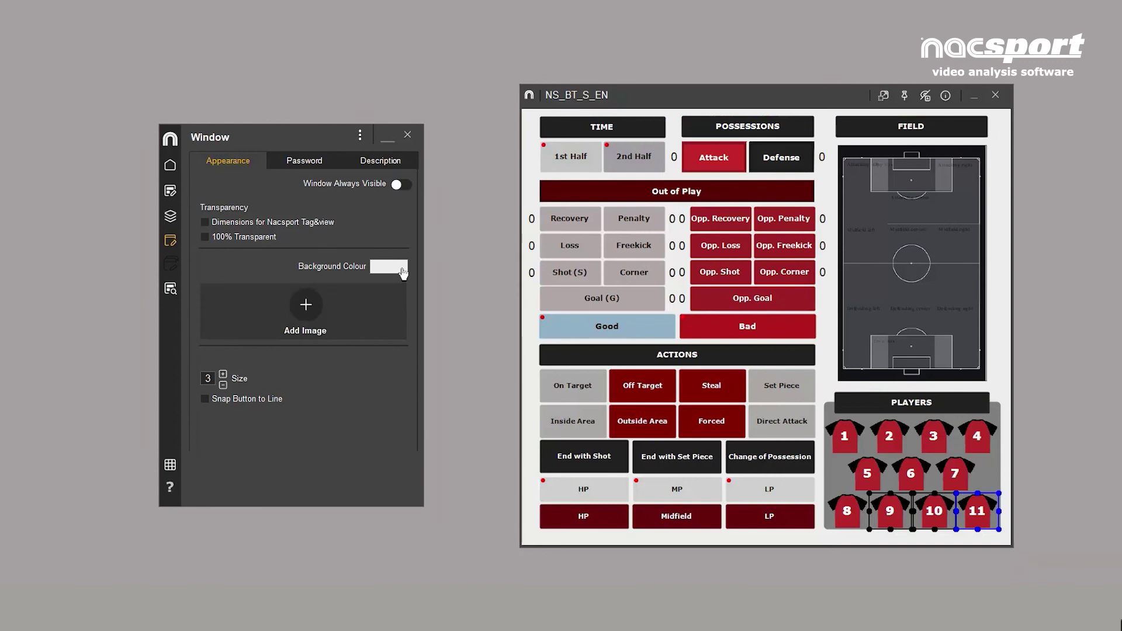
Step: Set the window background colour to grey, then change it to white
click(387, 266)
click(846, 536)
click(1034, 532)
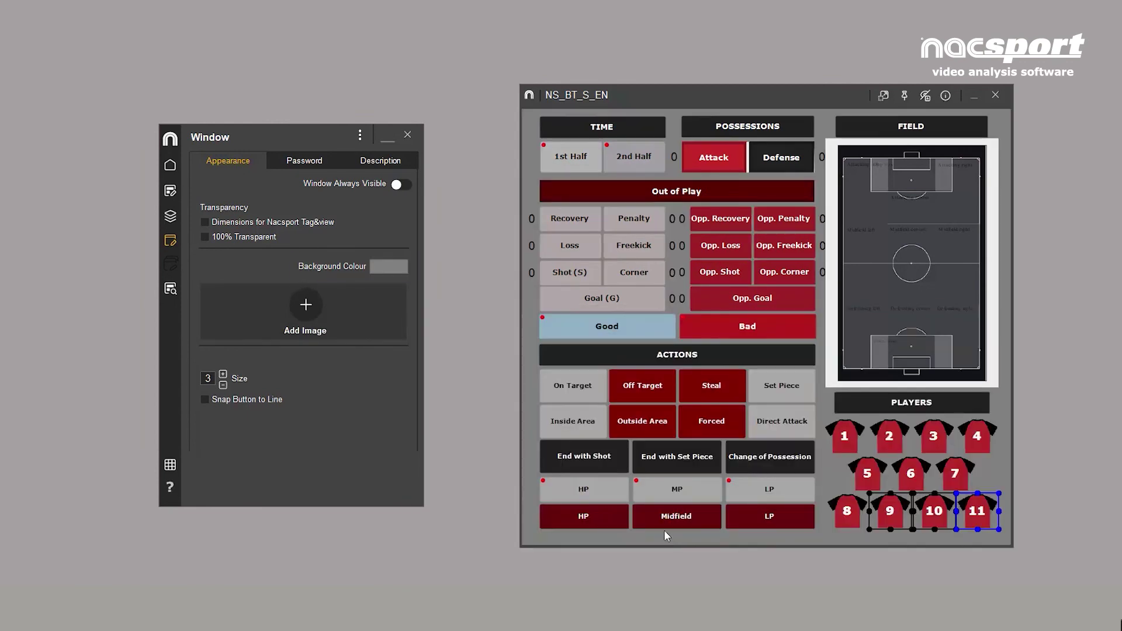
click(388, 268)
click(735, 535)
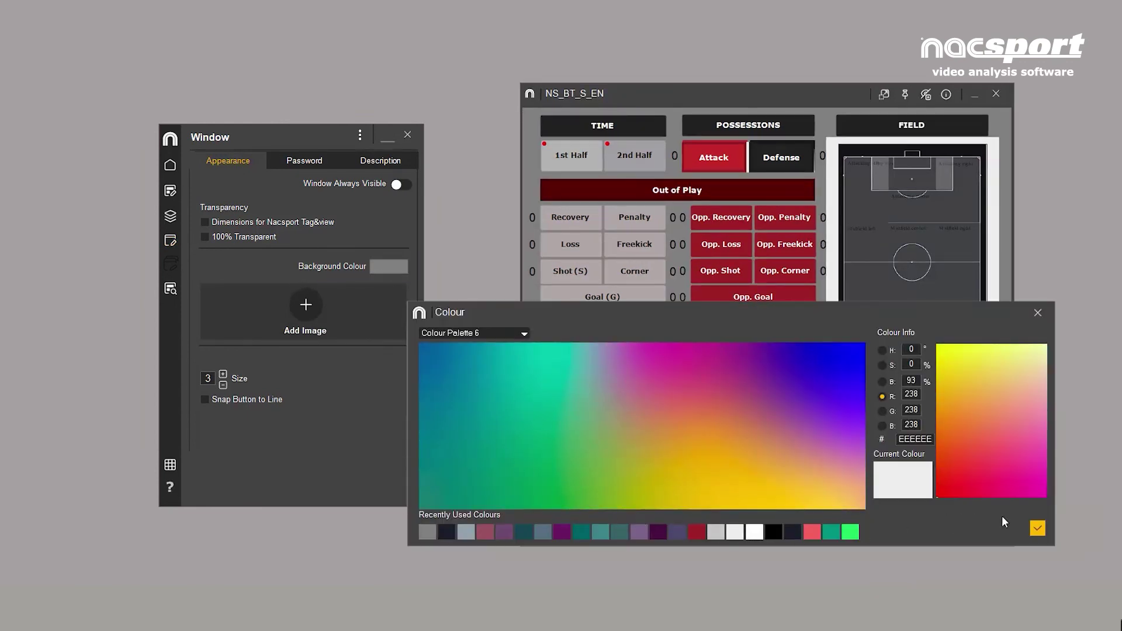
click(1034, 531)
Step: Test Window Always Visible by keeping the template on top of the match video
key(alt+Tab)
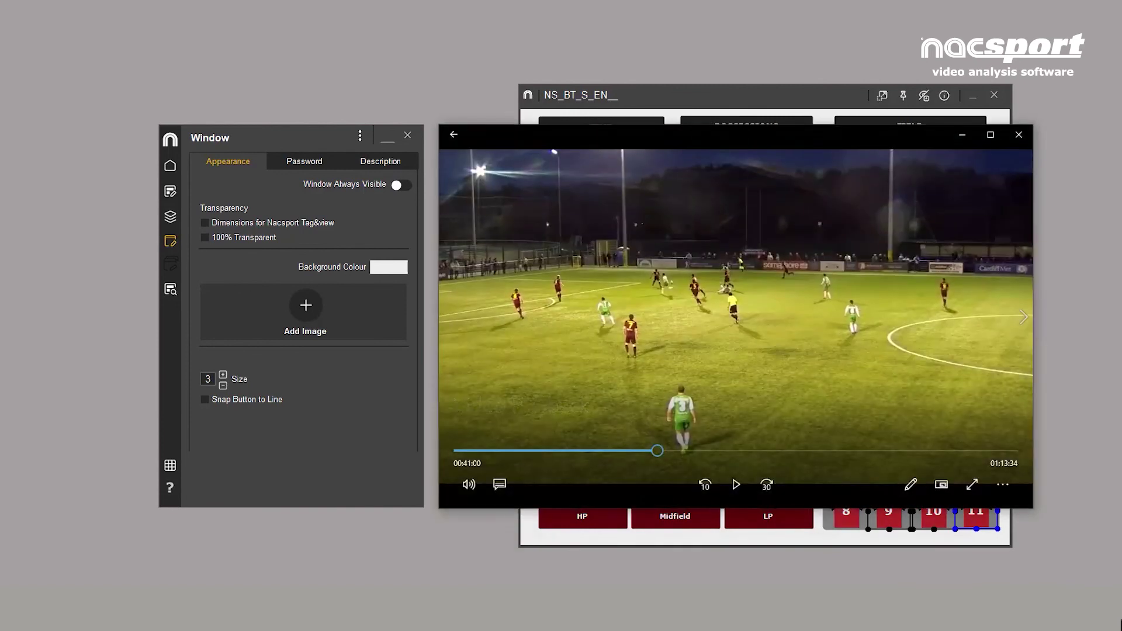
click(703, 95)
click(478, 145)
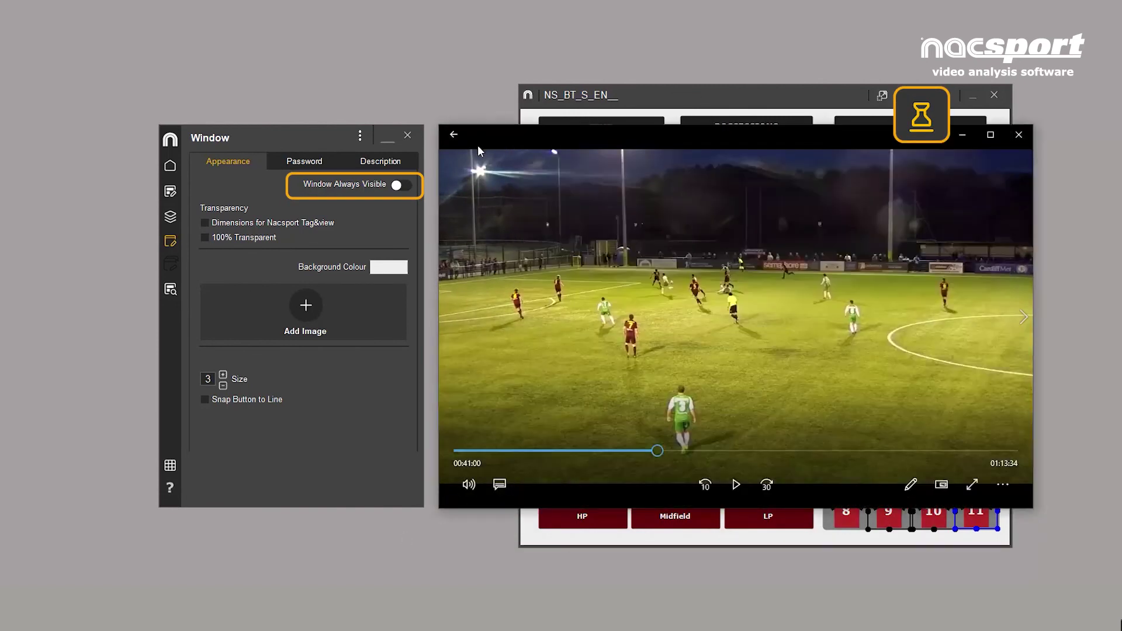
click(400, 186)
double_click(489, 135)
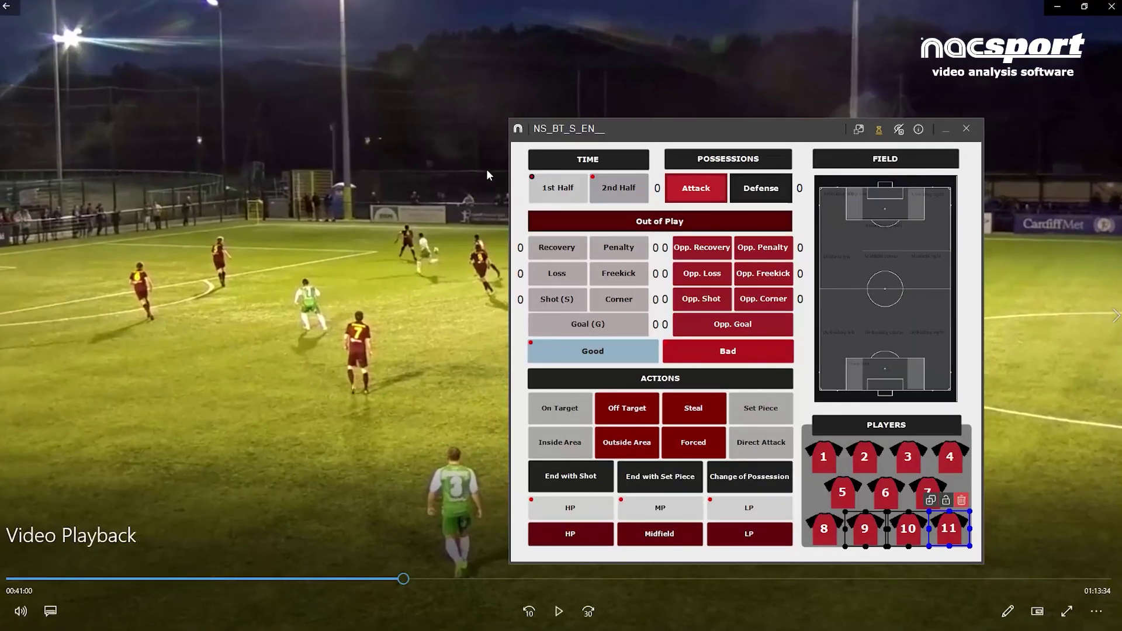
click(1083, 7)
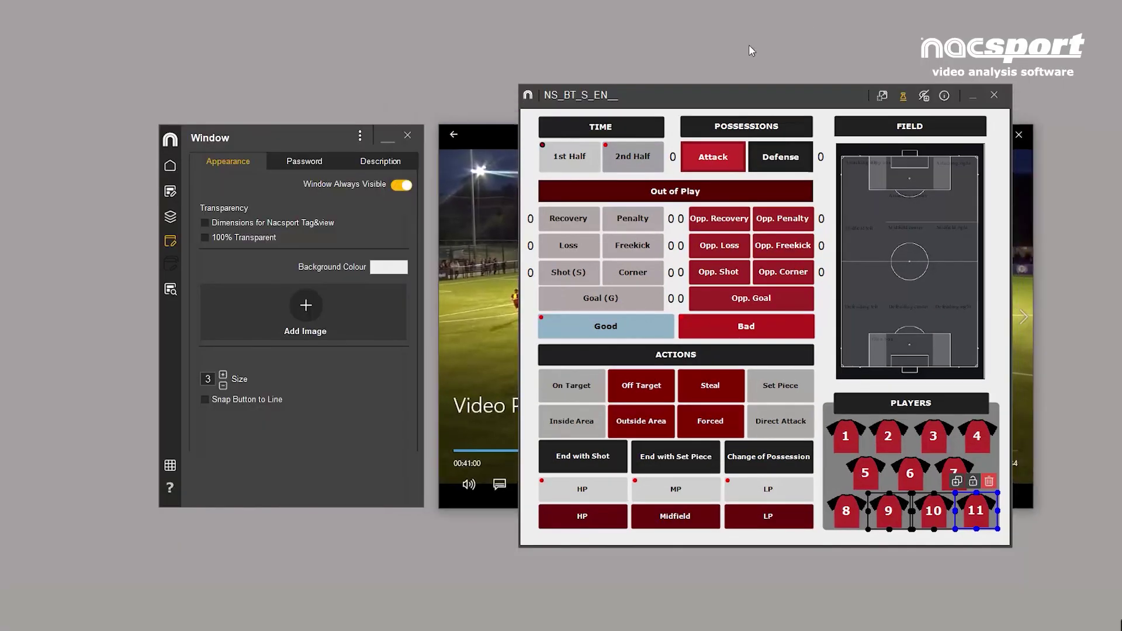
Step: Make the template 100% transparent, check the Goal and Attack buttons, then open the Password tab
click(272, 237)
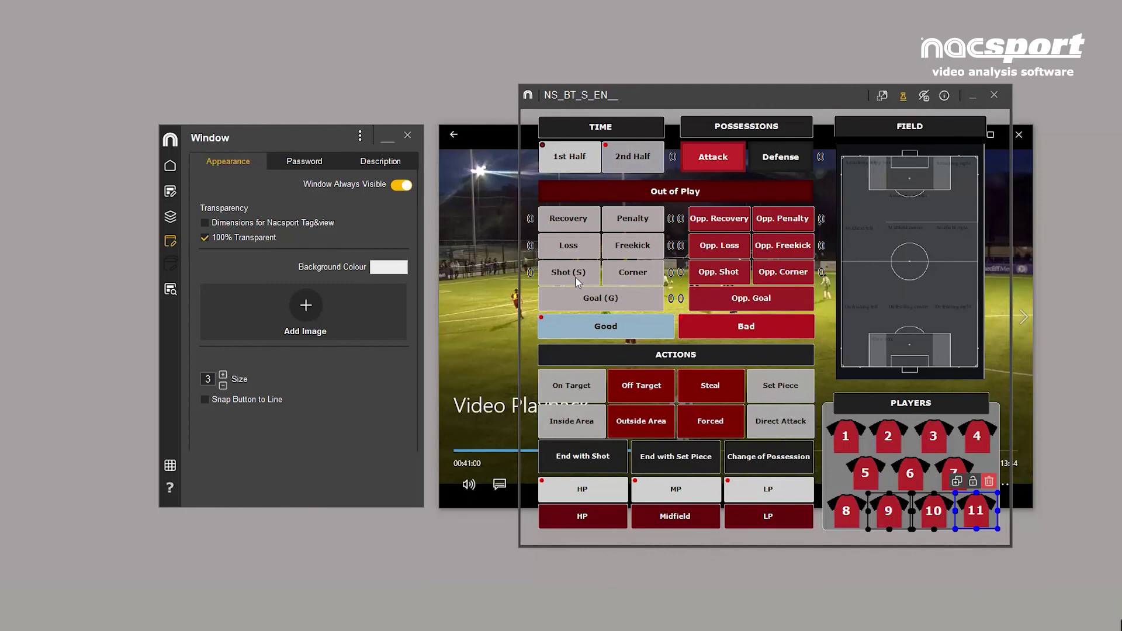
click(572, 300)
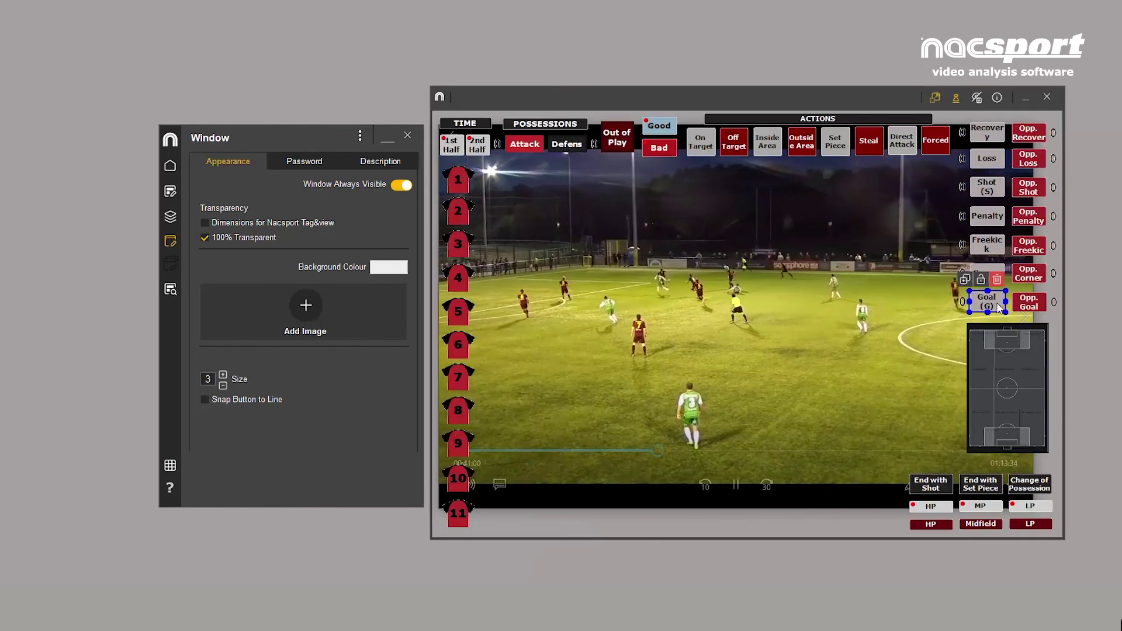
click(524, 143)
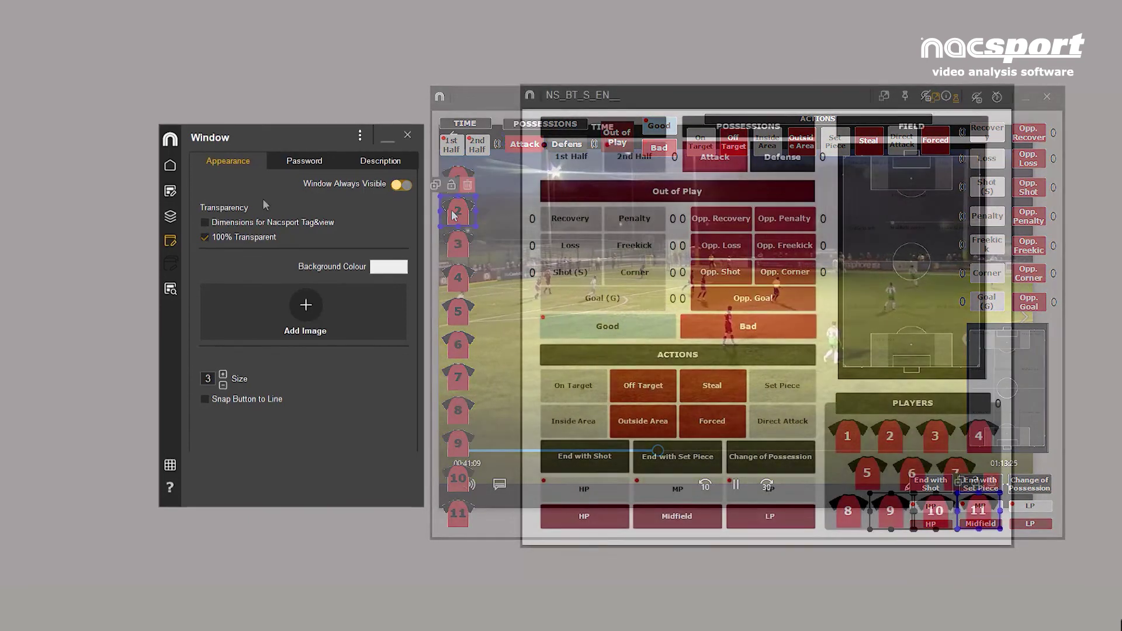
click(282, 160)
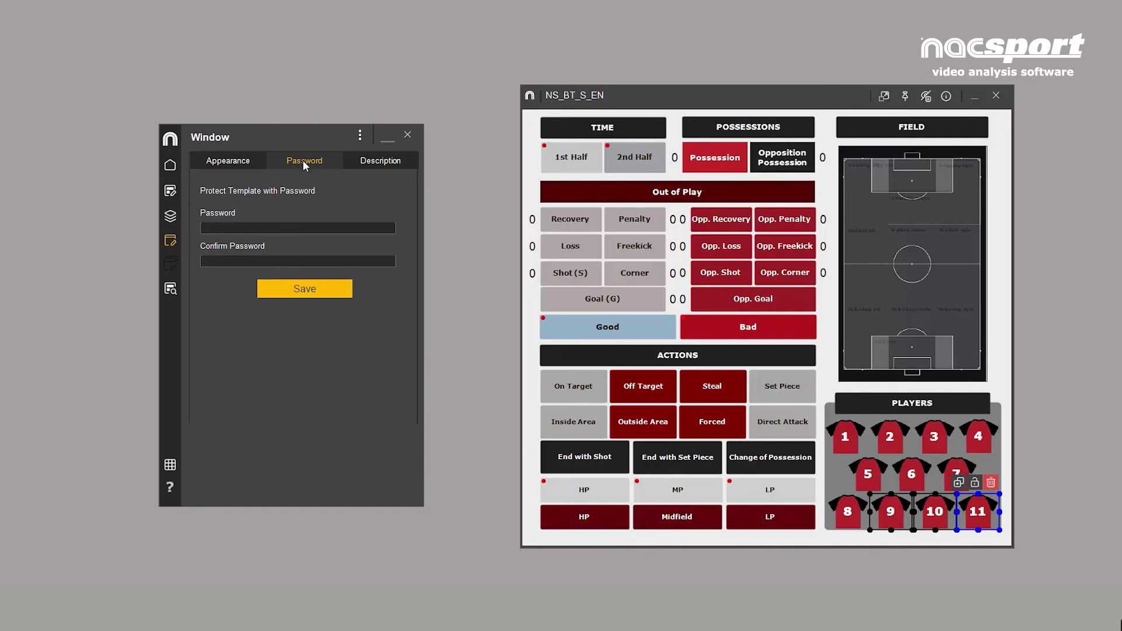
Step: Enter 'SCOUT TEMPLATE' as the template description and check its info popup (17 categories, 54 descriptors)
click(382, 160)
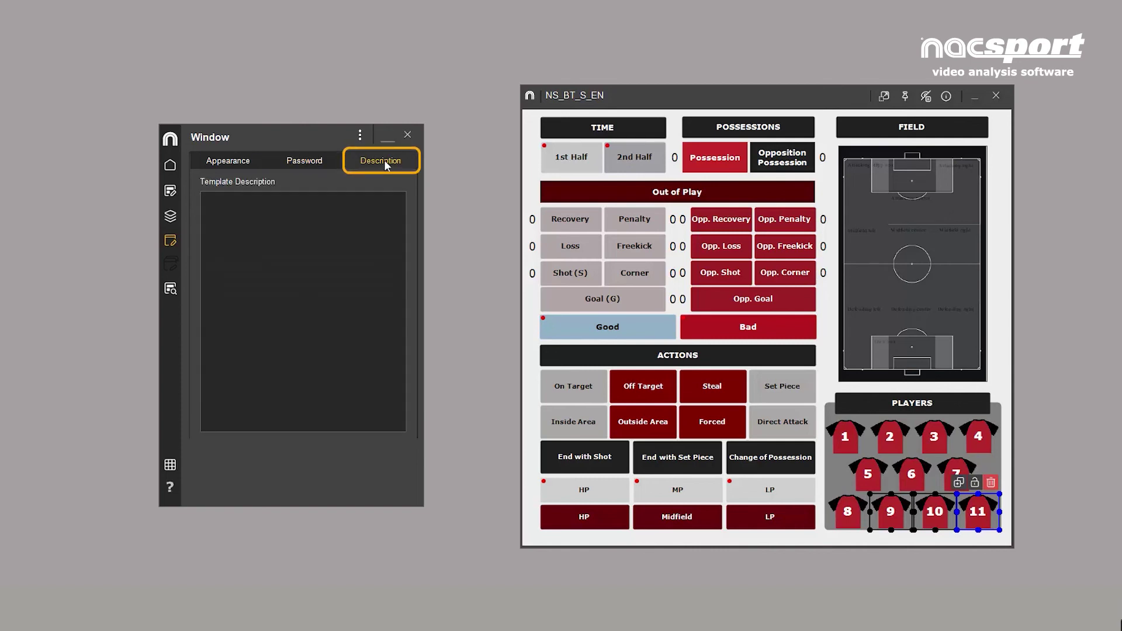
click(280, 206)
text(SCOUT TEMPLATE)
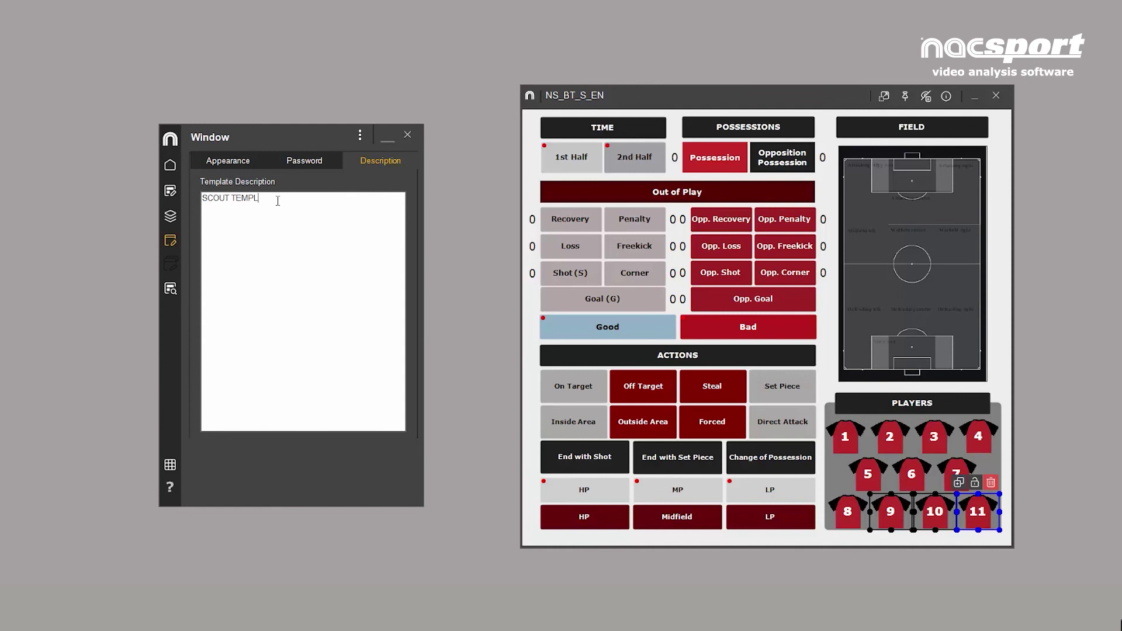
mouse_move(947, 98)
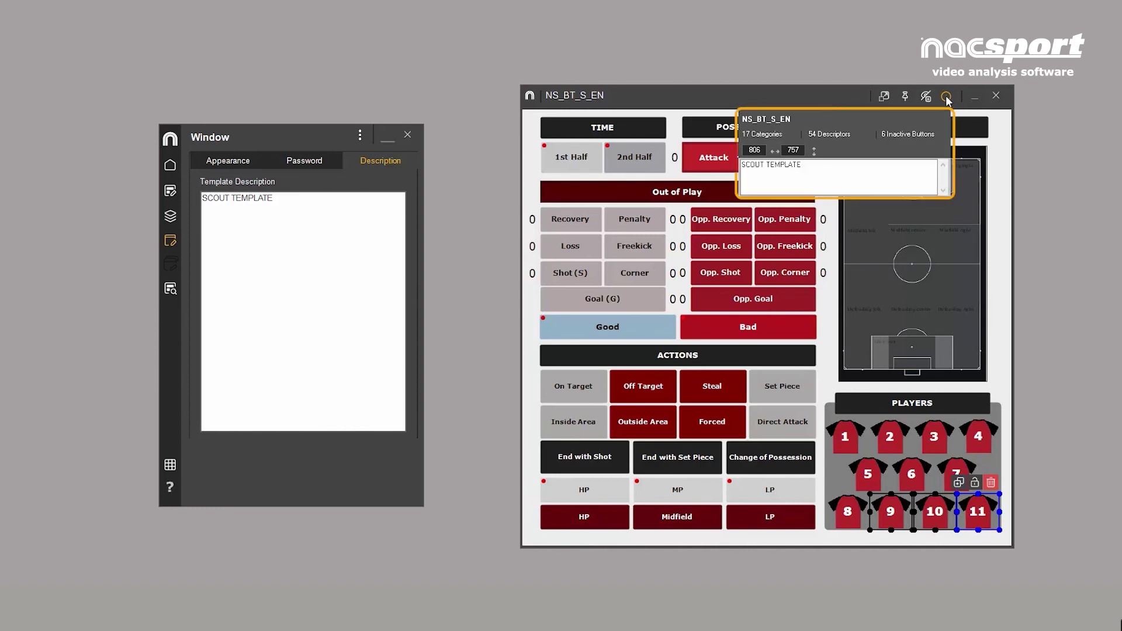
Step: Turn on button scaling, drag the window corner to enlarge it, and return to Appearance settings
click(884, 96)
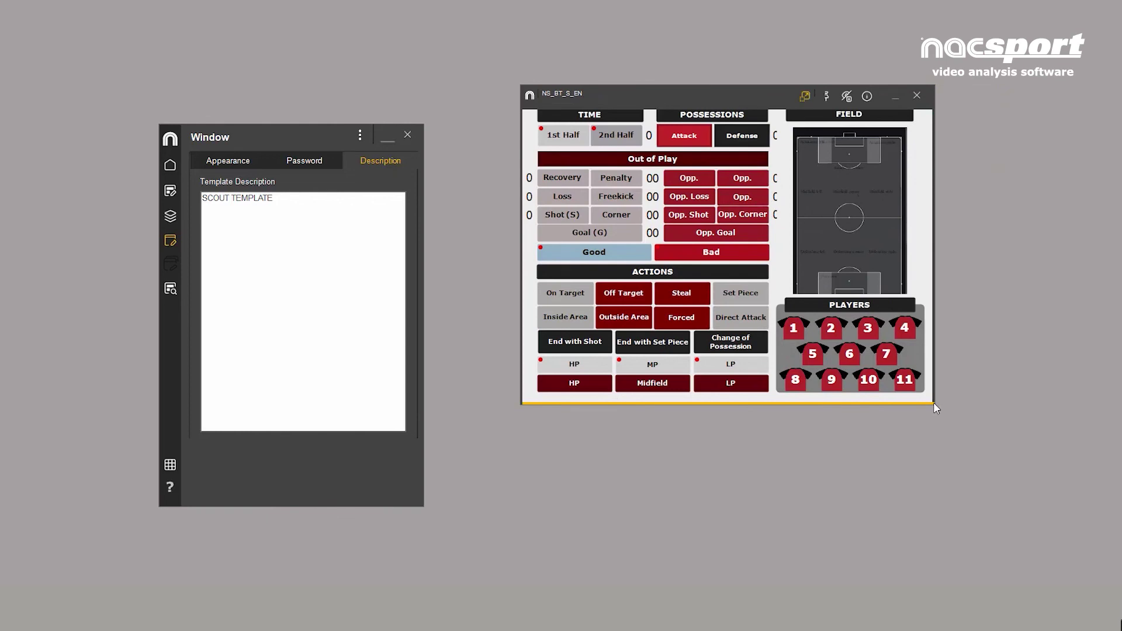
drag(934, 402, 969, 437)
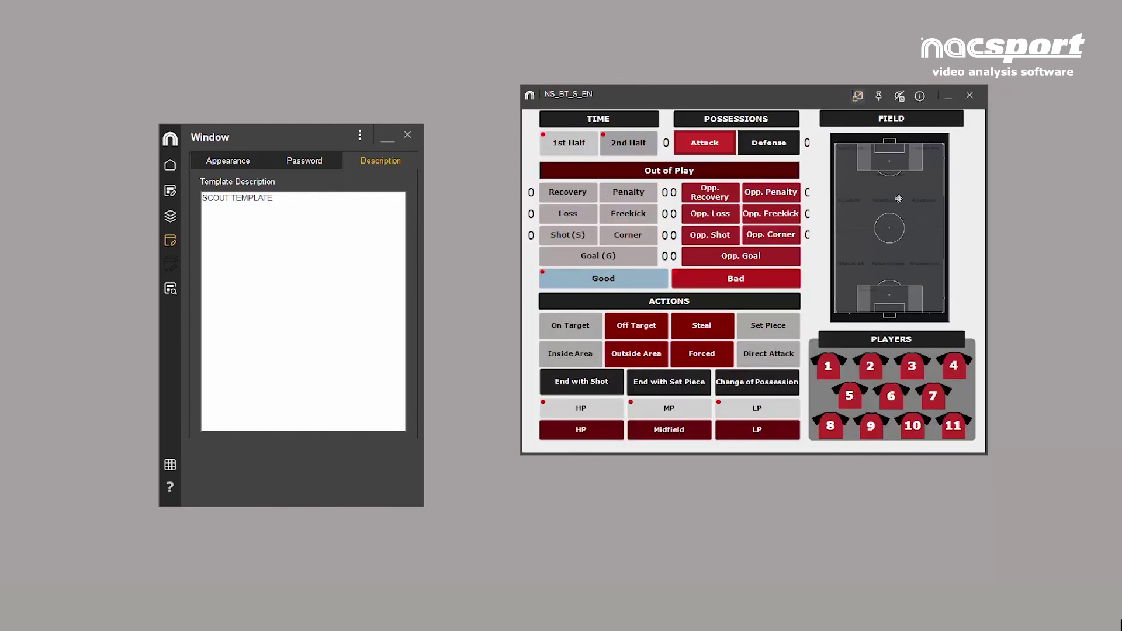
mouse_move(989, 453)
mouse_down()
mouse_move(1086, 523)
mouse_move(885, 388)
mouse_move(979, 470)
mouse_move(984, 457)
mouse_up()
click(854, 99)
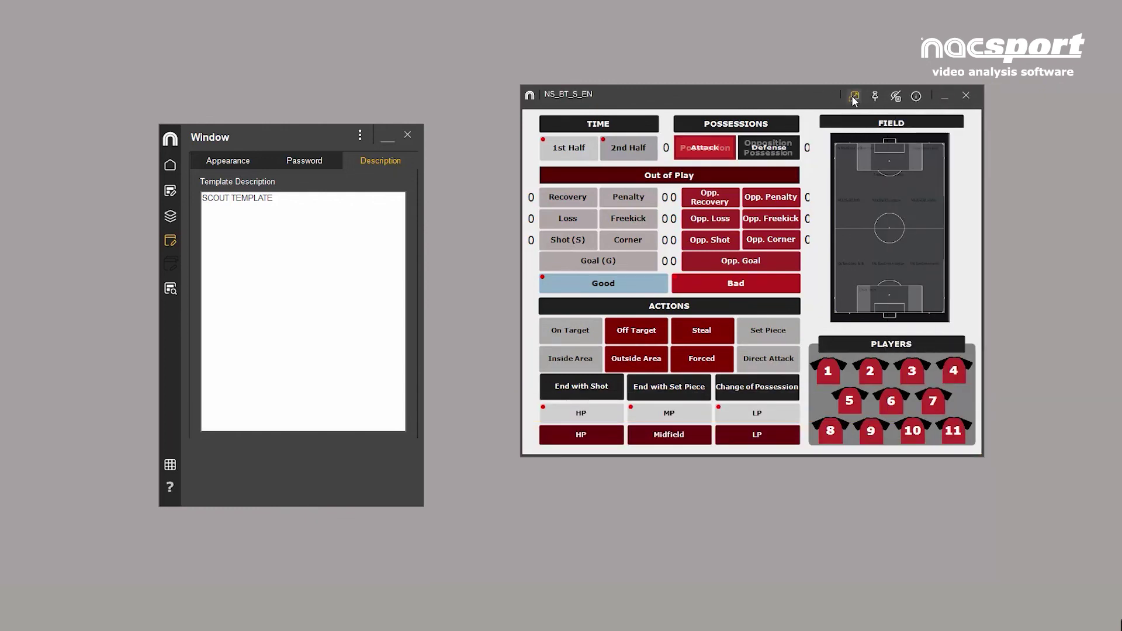
click(199, 158)
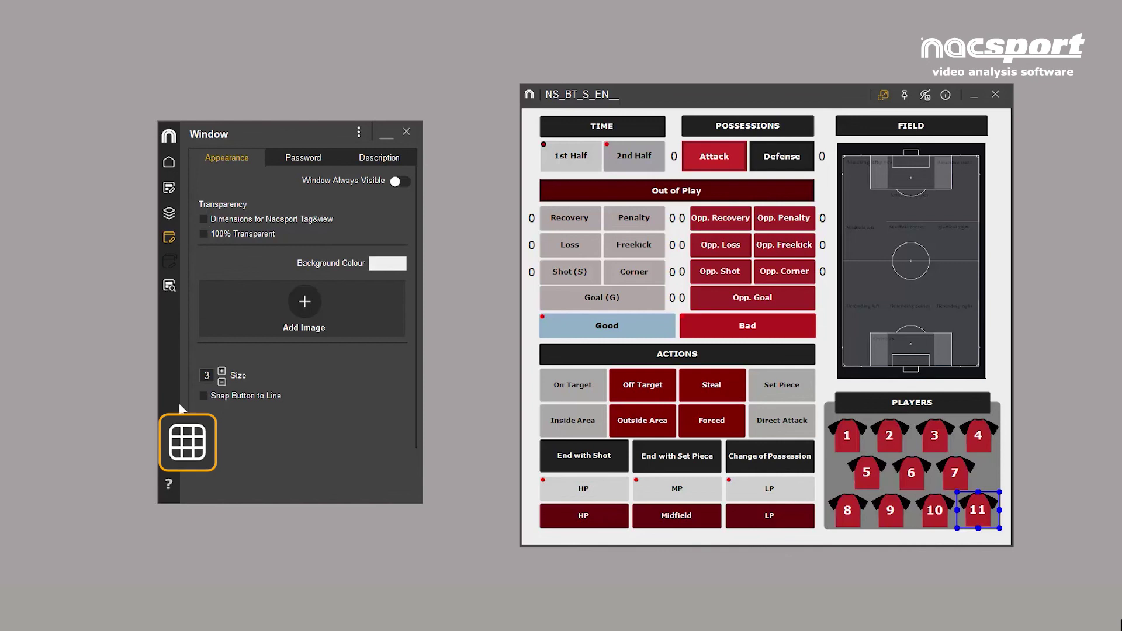
Step: Show the alignment grid and set its size to 4
click(171, 460)
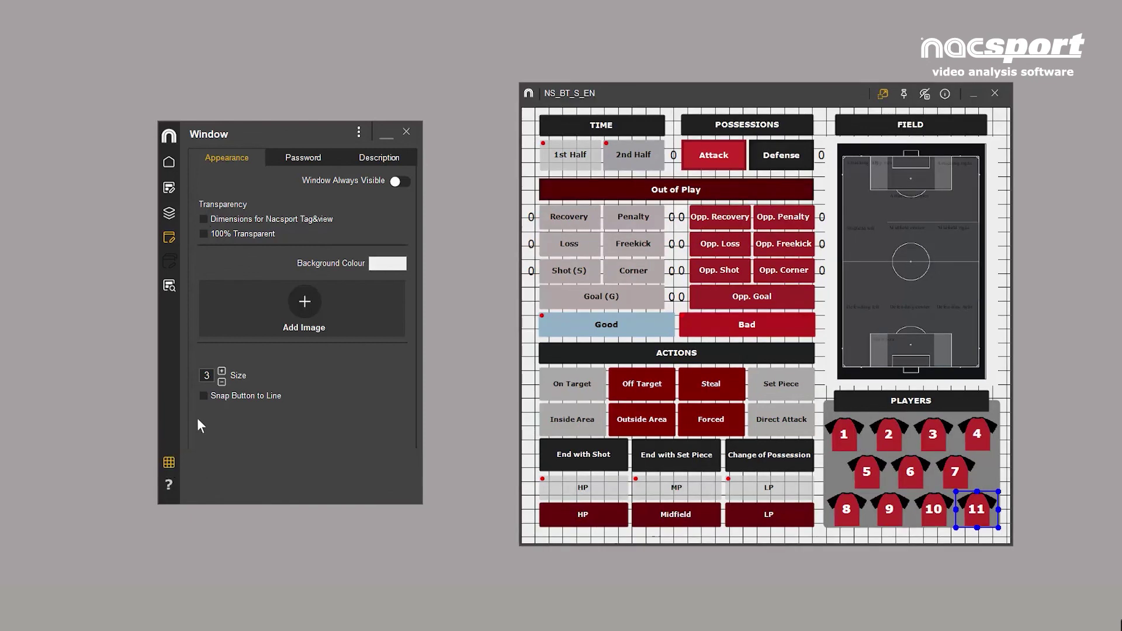
click(222, 382)
click(222, 383)
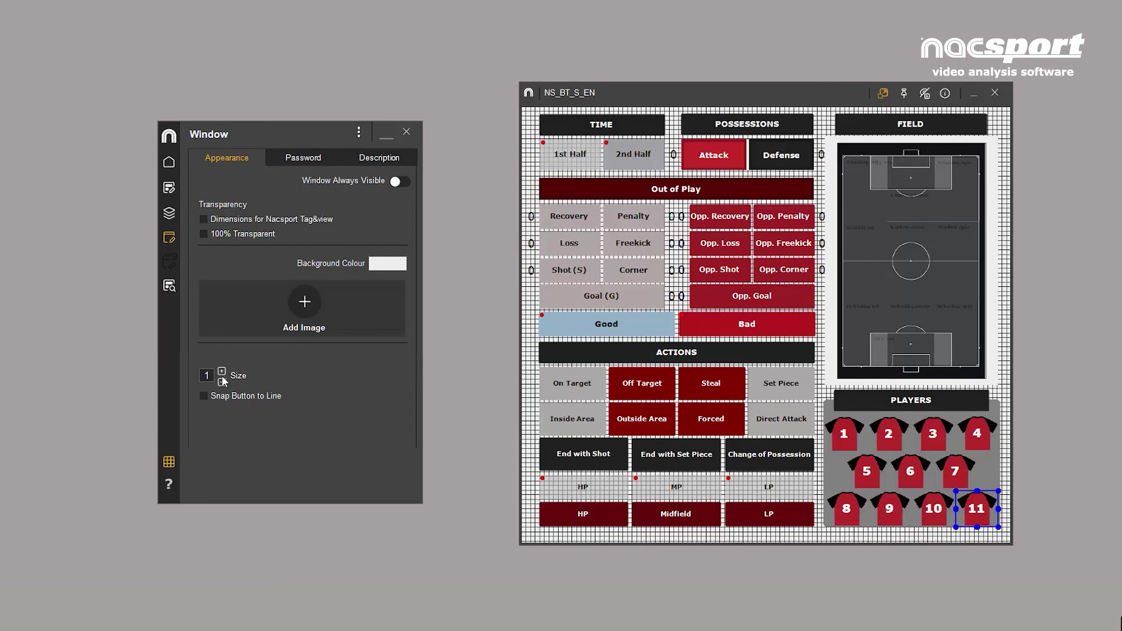
click(222, 371)
click(222, 371)
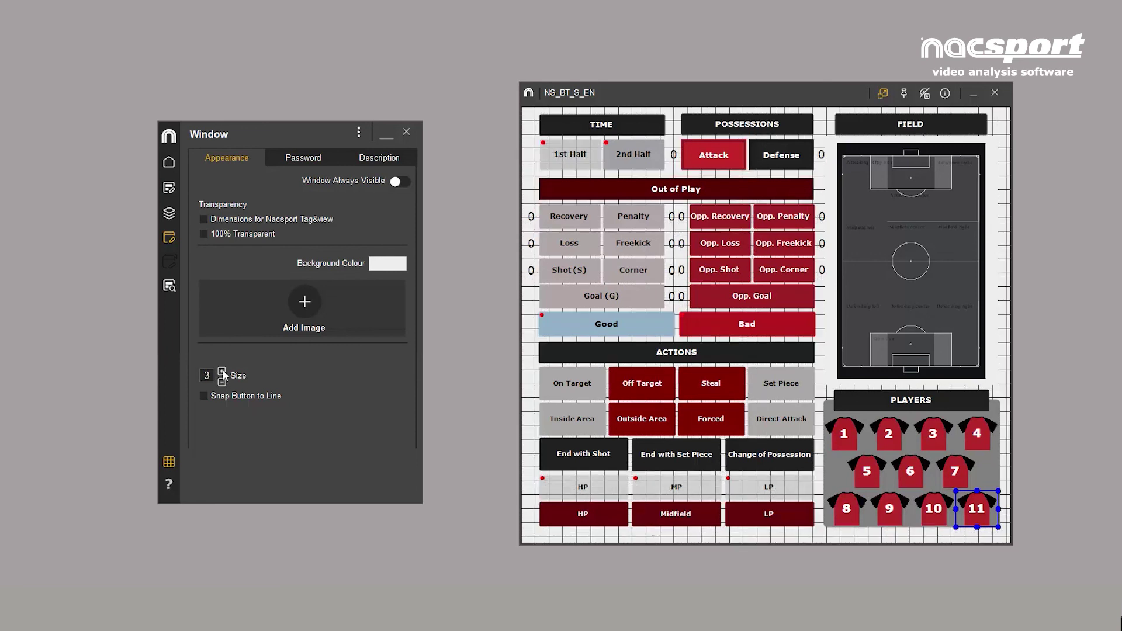
click(222, 370)
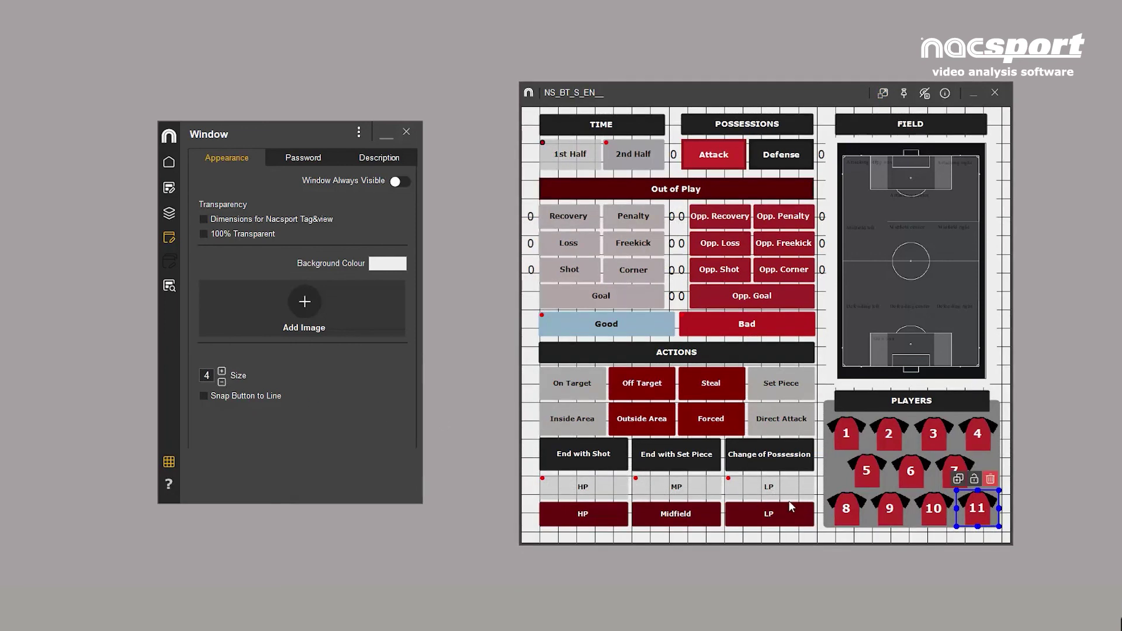
Step: Align players 8 and 5 in a column under reference player 1
click(849, 512)
ctrl+click(863, 475)
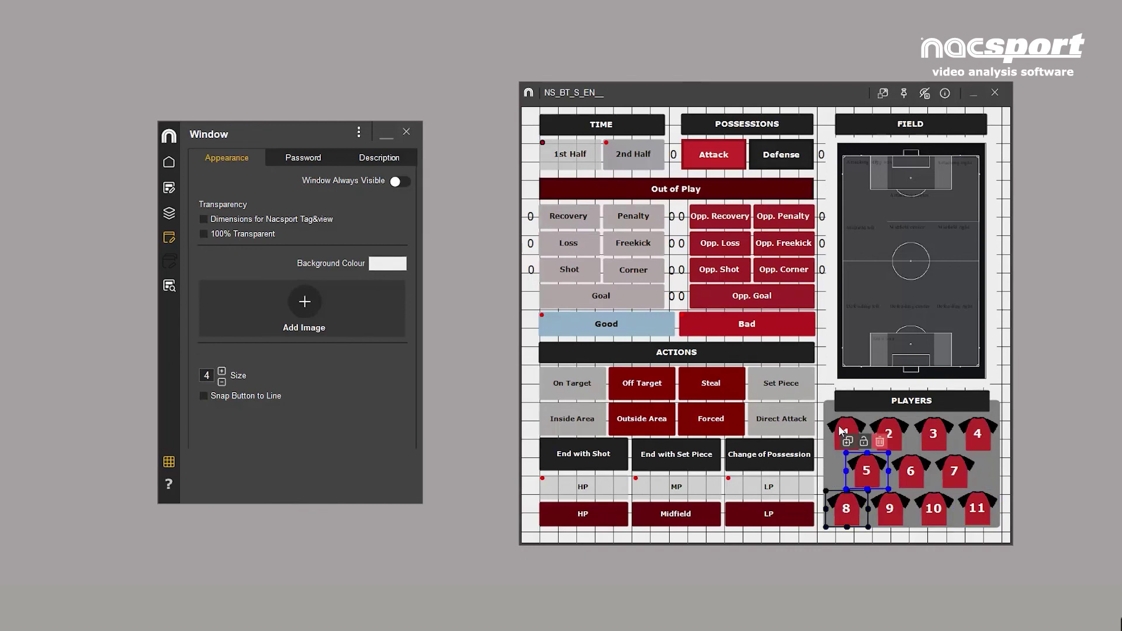
ctrl+click(842, 431)
right_click(842, 431)
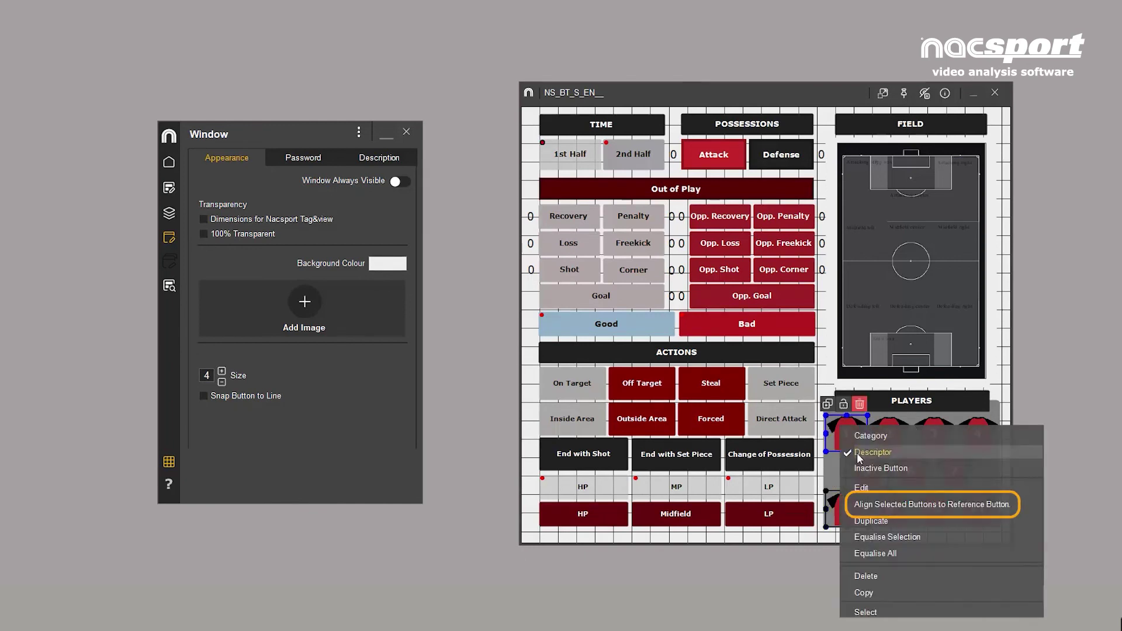
click(876, 506)
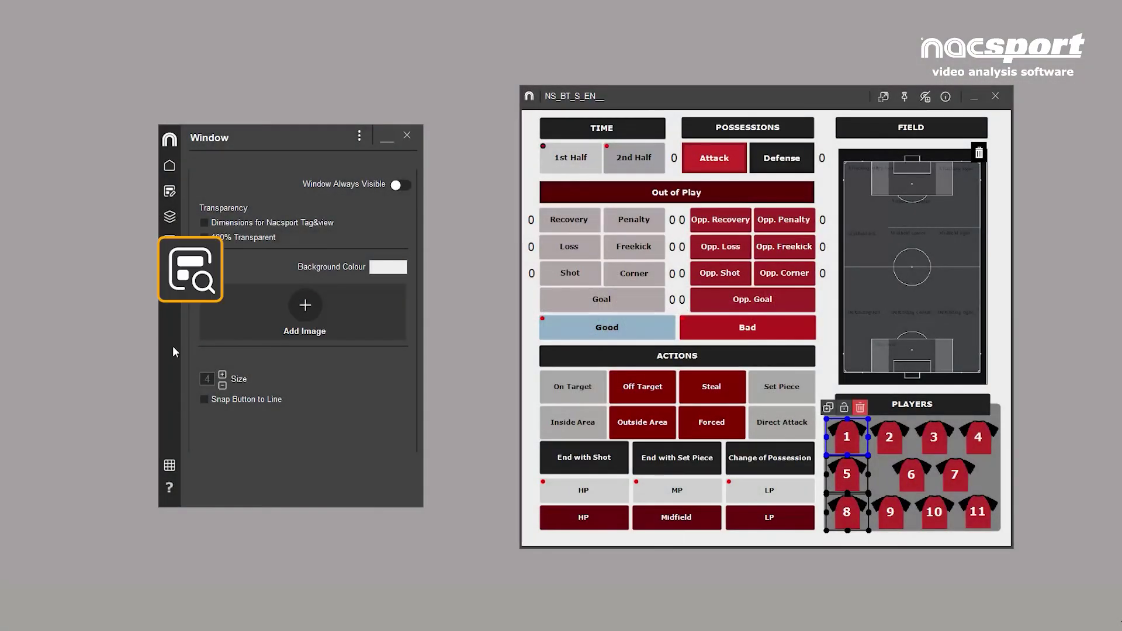
Step: Browse all 77 buttons in the Buttons Inspector and open the Shot button for editing
click(170, 290)
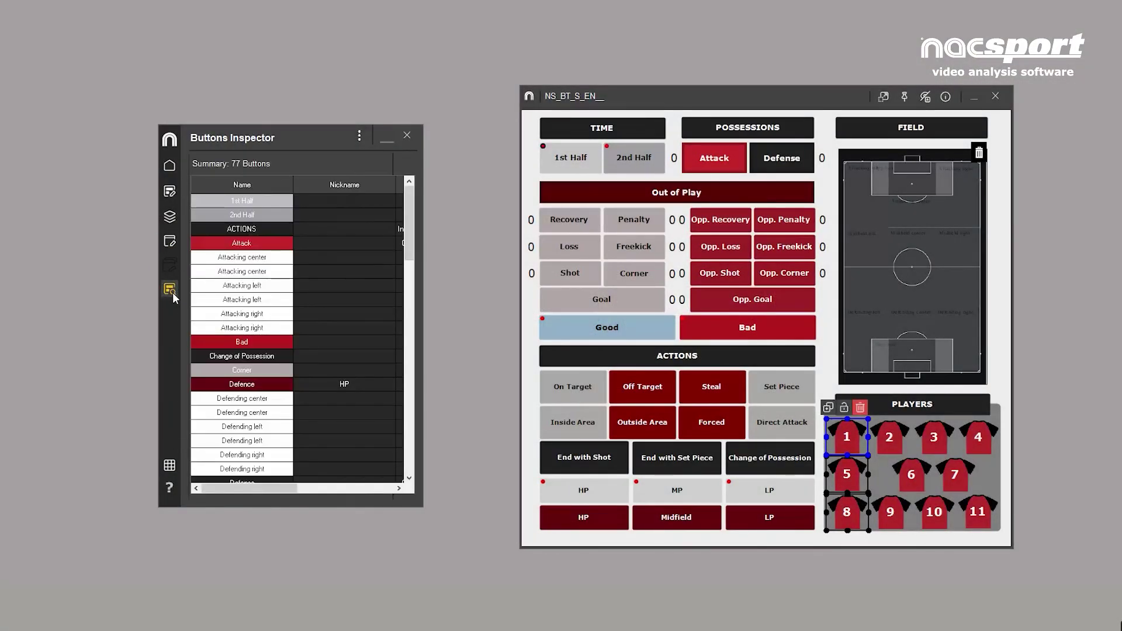
drag(408, 234, 403, 458)
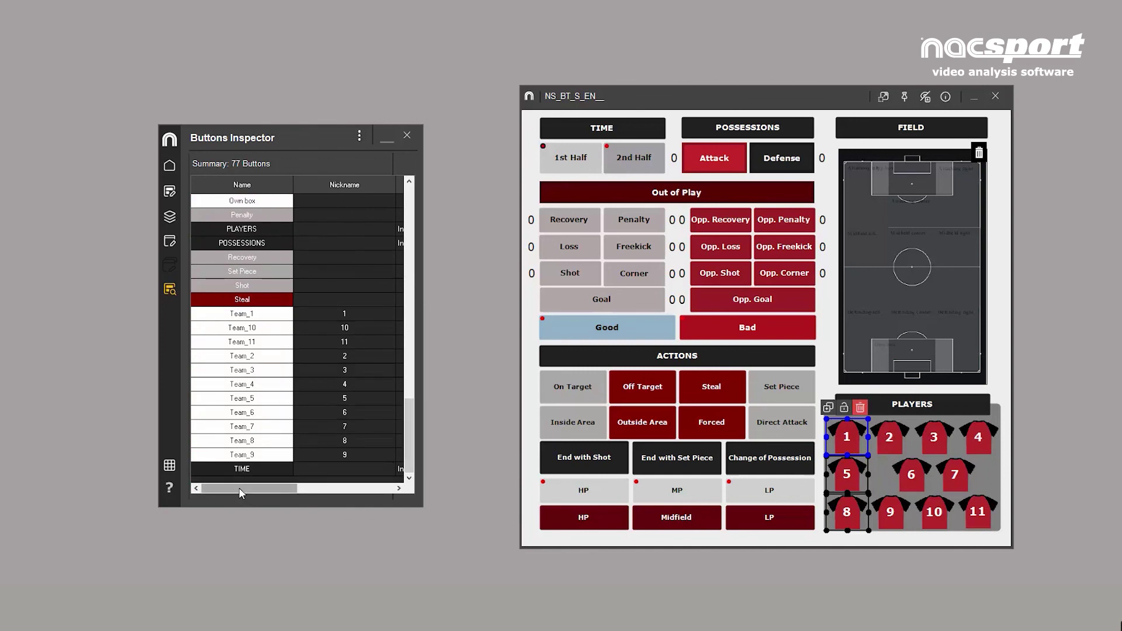
mouse_move(240, 490)
mouse_down()
mouse_move(286, 497)
mouse_move(233, 493)
mouse_up()
double_click(227, 287)
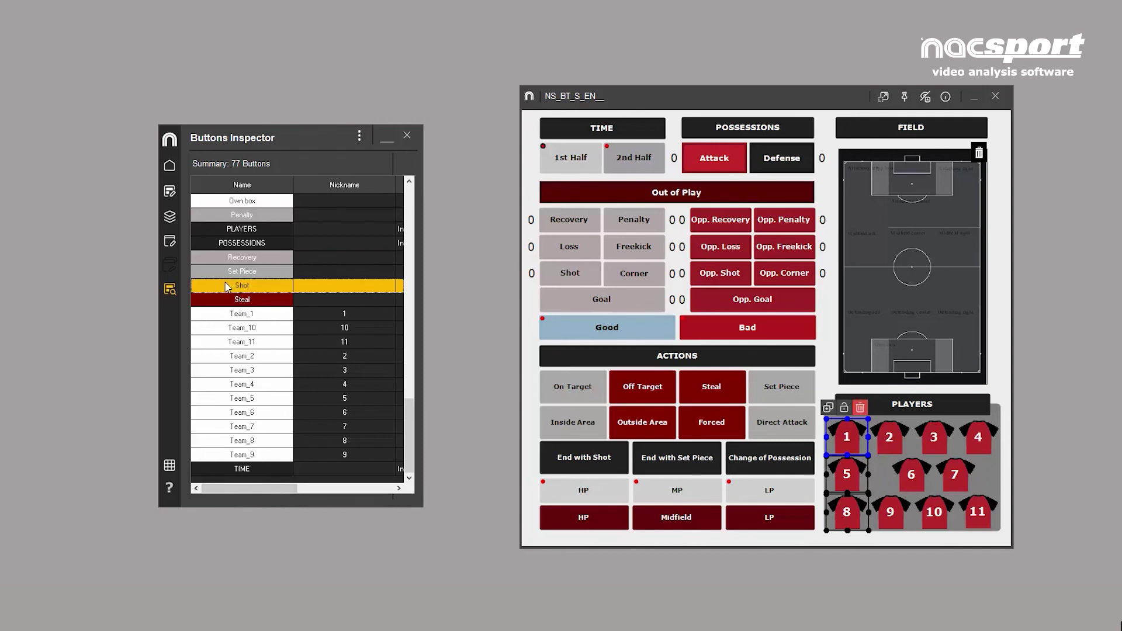